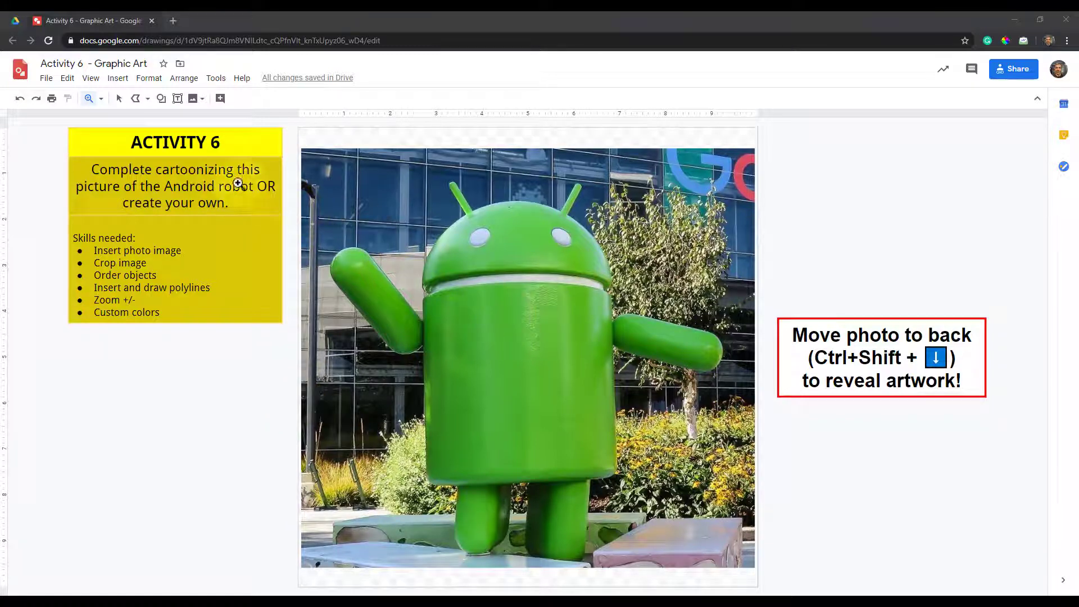
Switch to the Select arrow tool to pick up the Android robot photo.
left_click(119, 99)
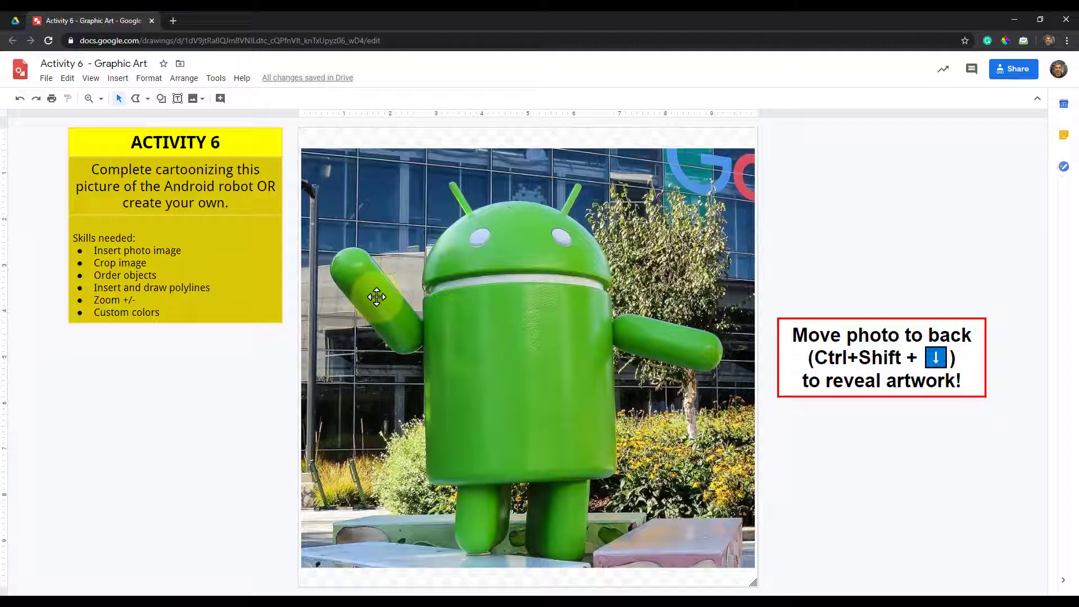
left_click(325, 403)
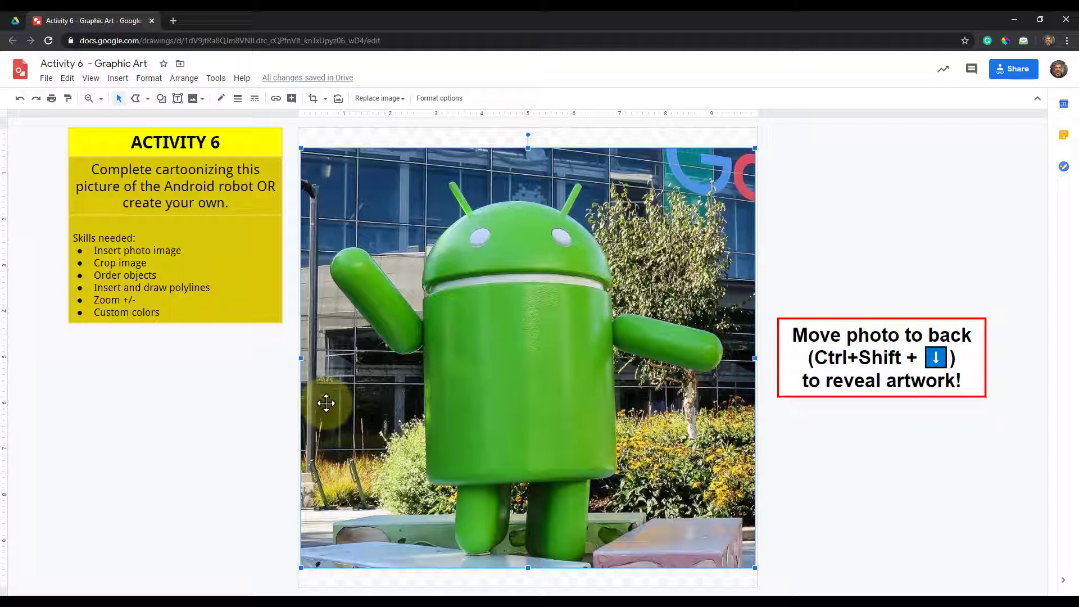
key("ctrl+shift+Down")
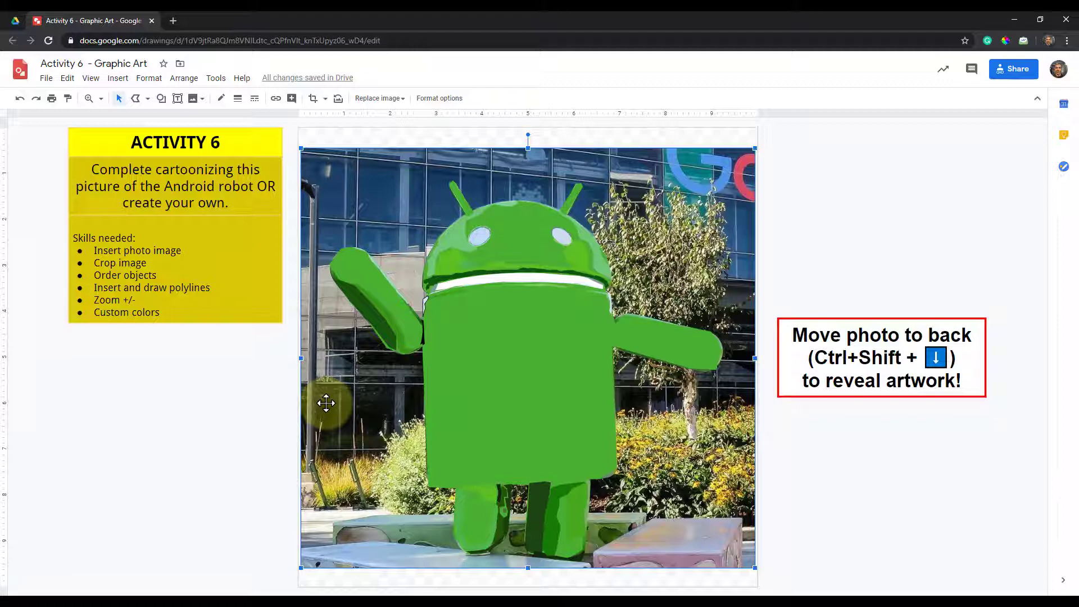
key("ctrl+shift+Up")
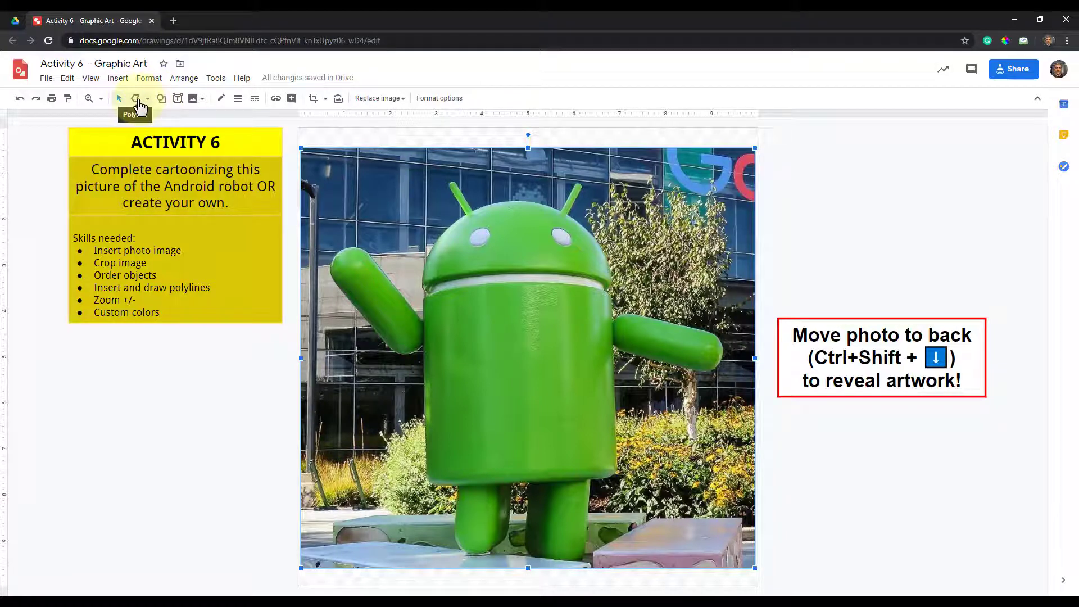
Choose the Polyline tool and set the canvas zoom to 100%.
left_click(137, 101)
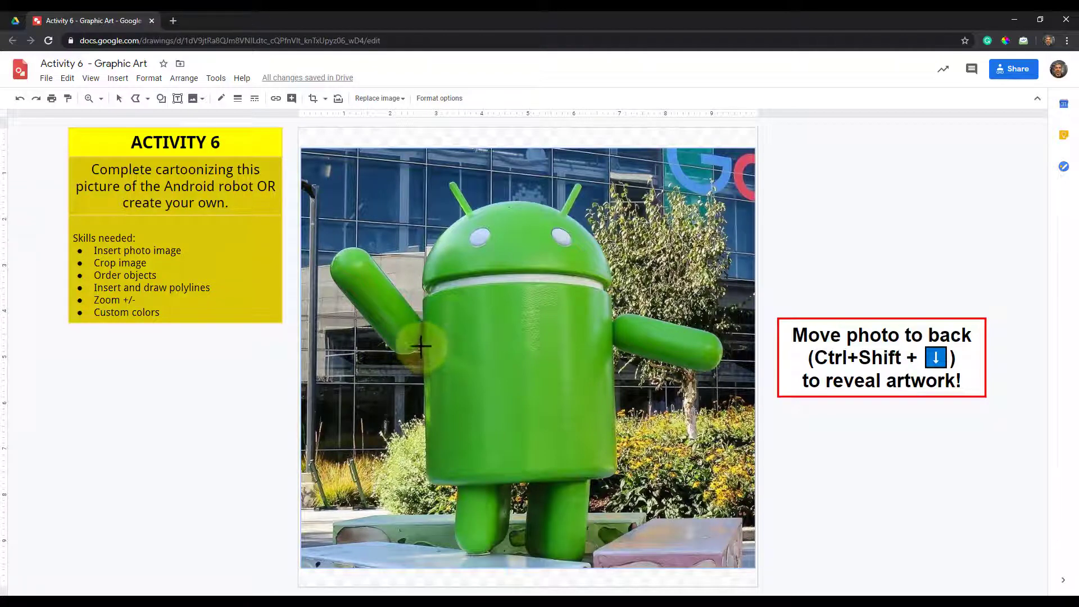
left_click(100, 99)
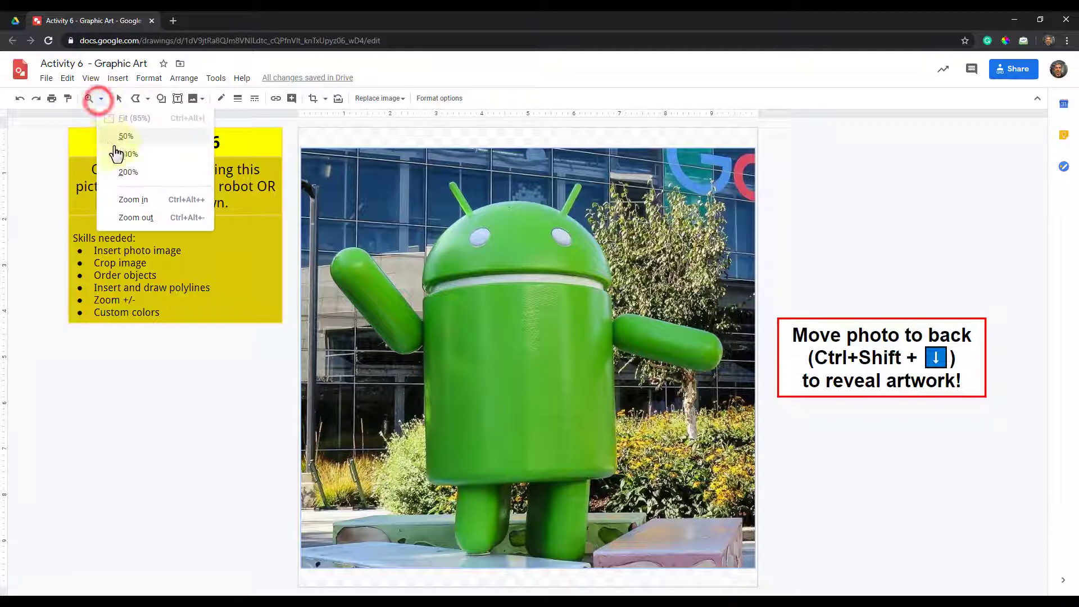
left_click(127, 162)
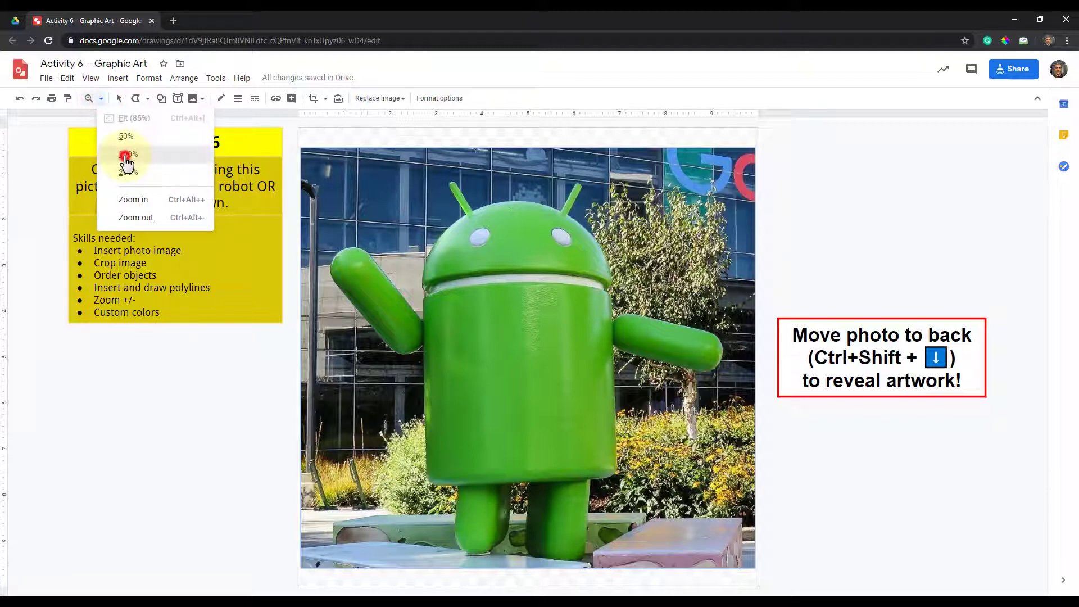
left_click(103, 99)
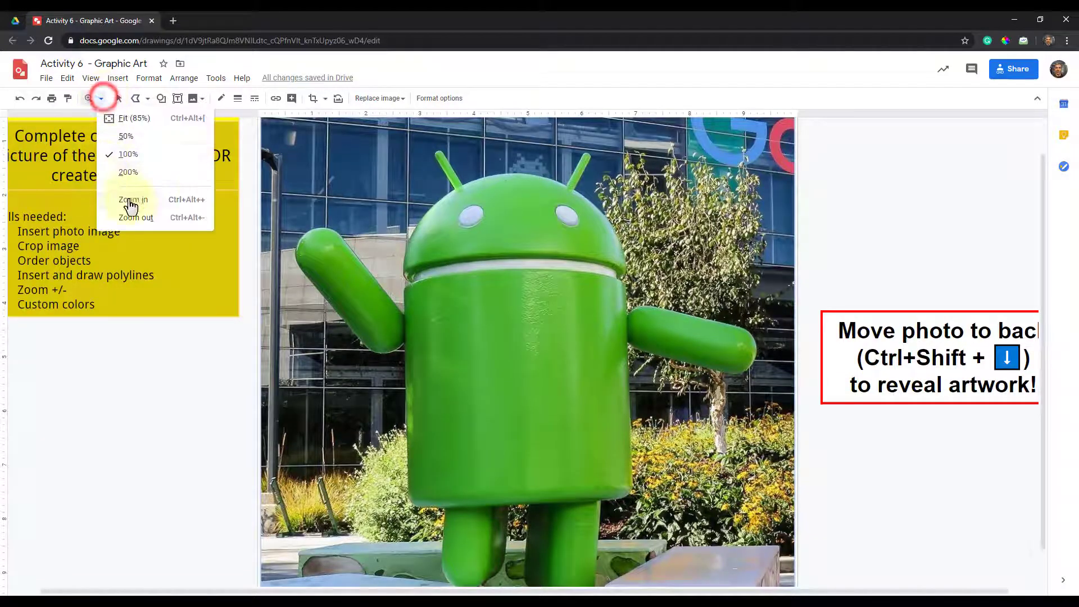
Zoom to 200%, then trace from the left armpit down and around the body's lower-left corner.
left_click(133, 177)
scroll(284, 303, "down", 4)
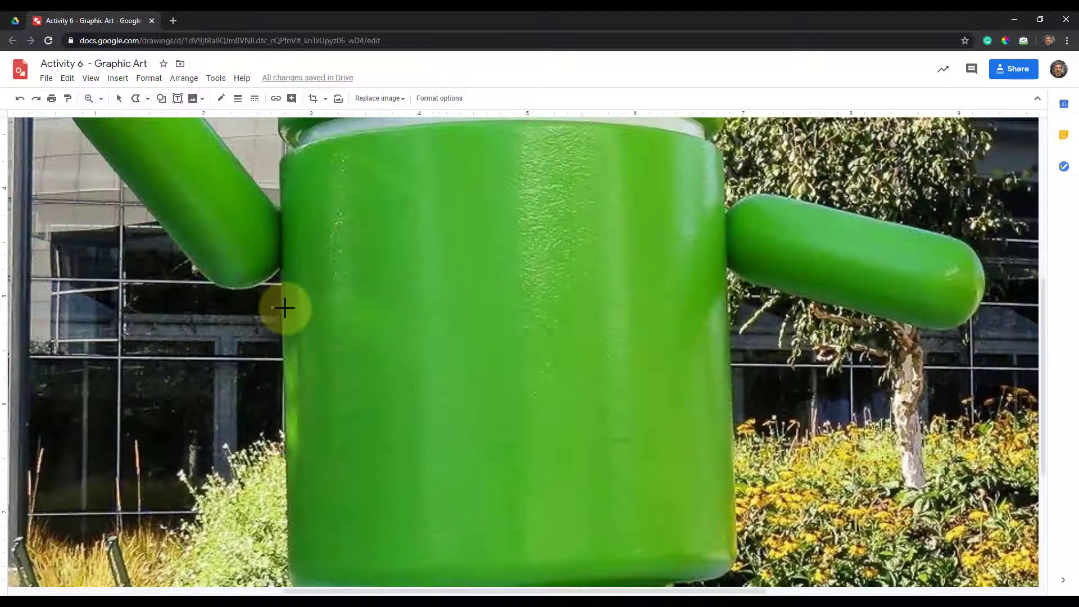
scroll(291, 308, "up", 2)
scroll(293, 310, "up", 1)
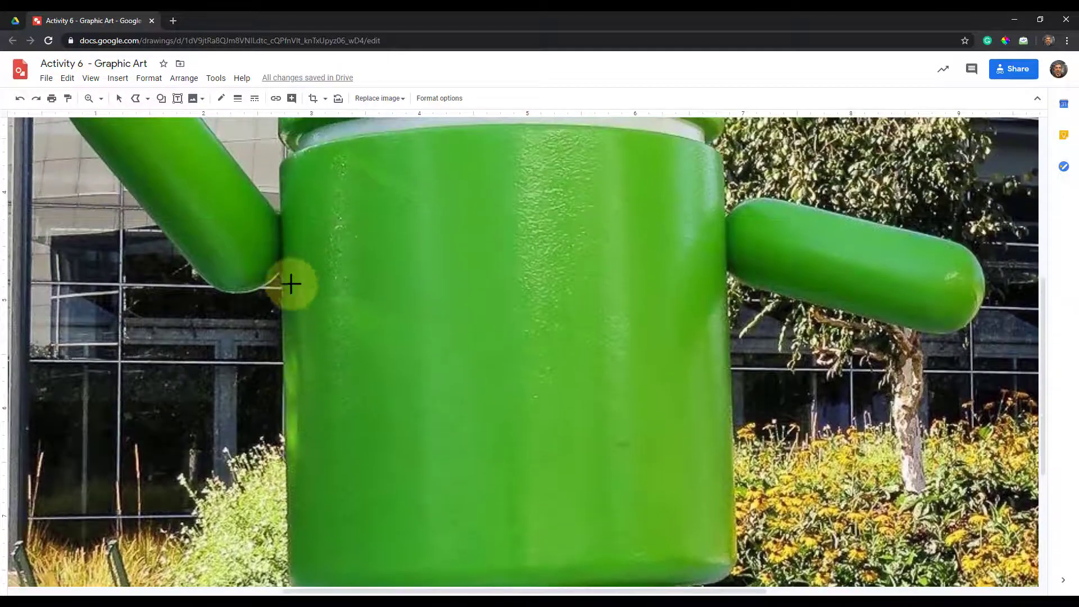
left_click(280, 273)
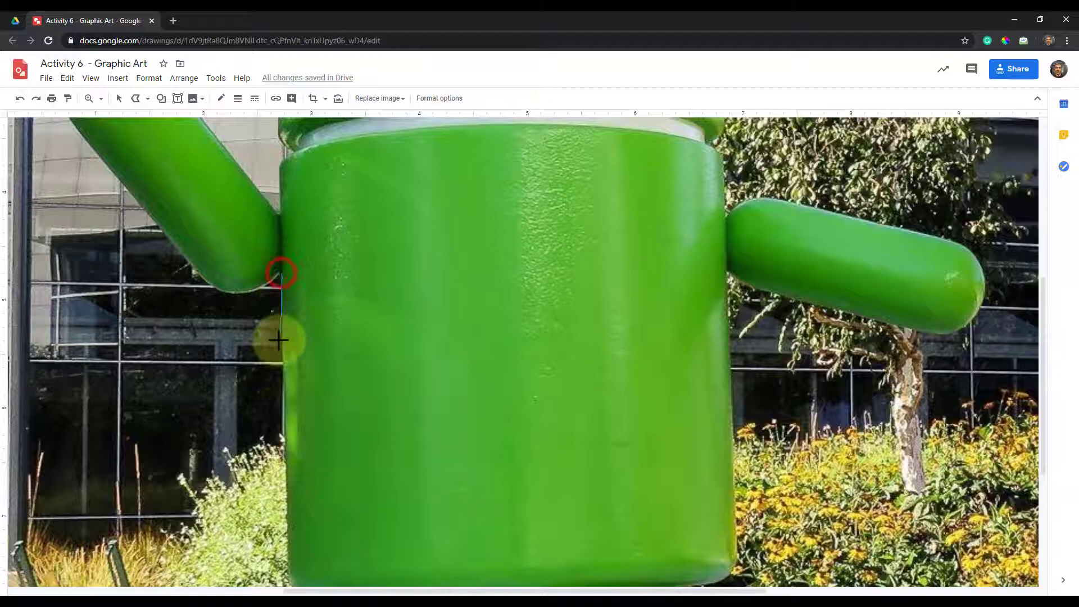
scroll(289, 414, "down", 2)
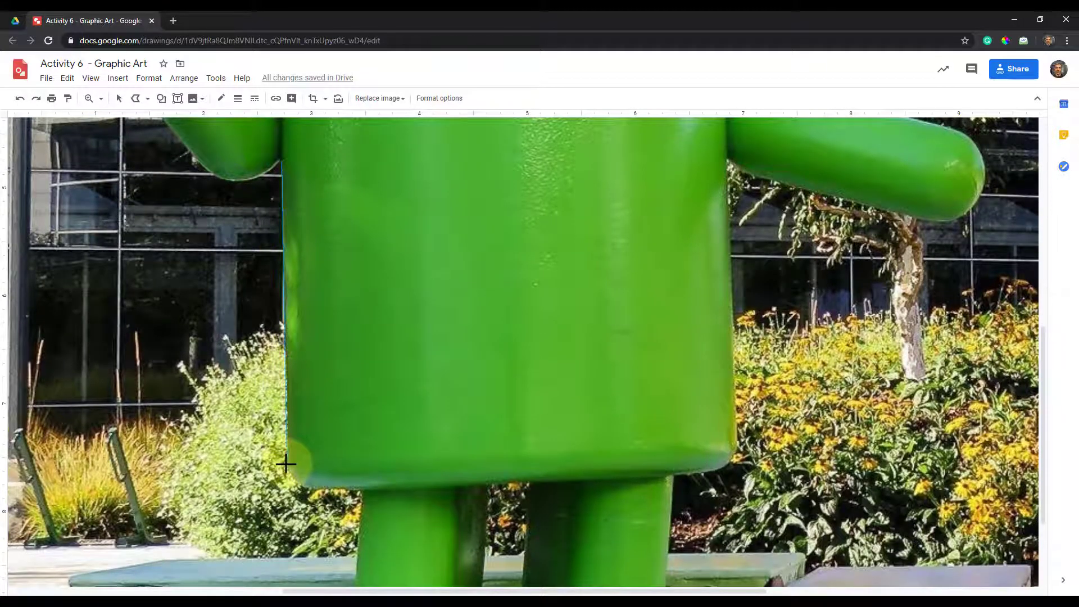
left_click(290, 466)
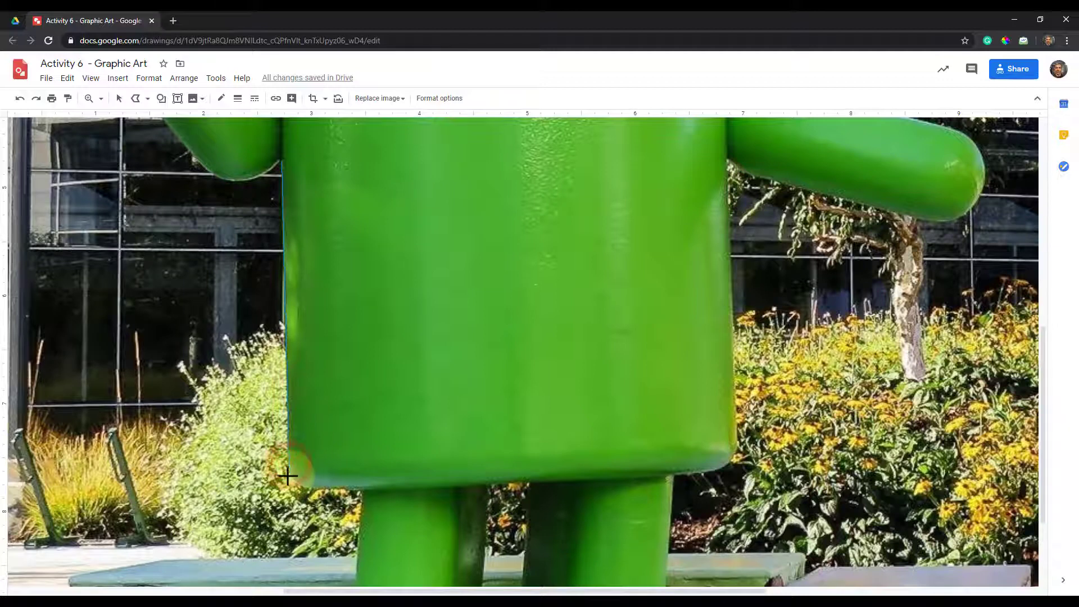
left_click(293, 481)
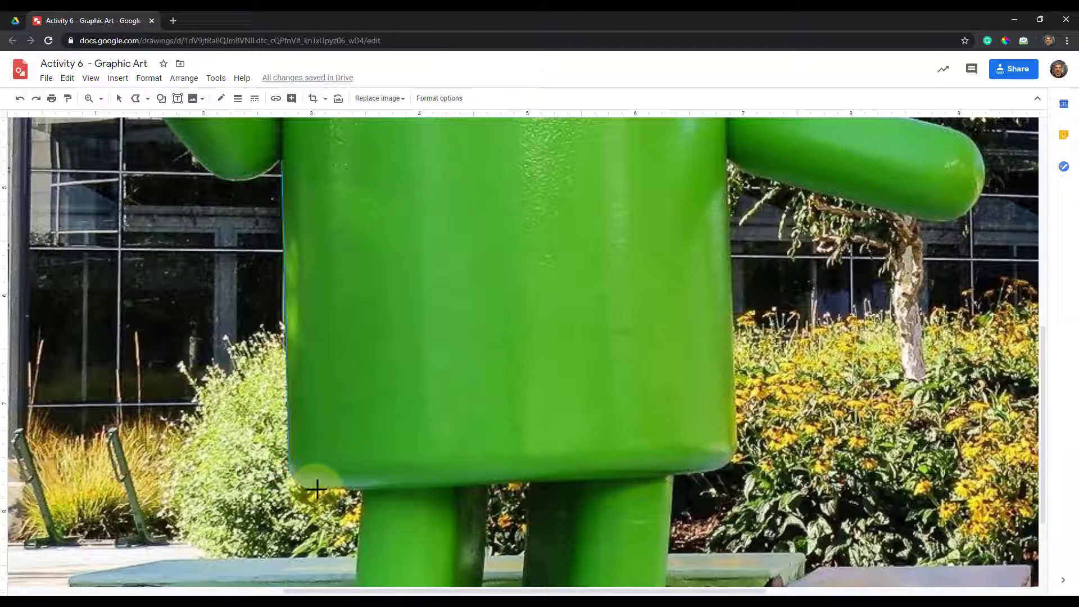
left_click(315, 489)
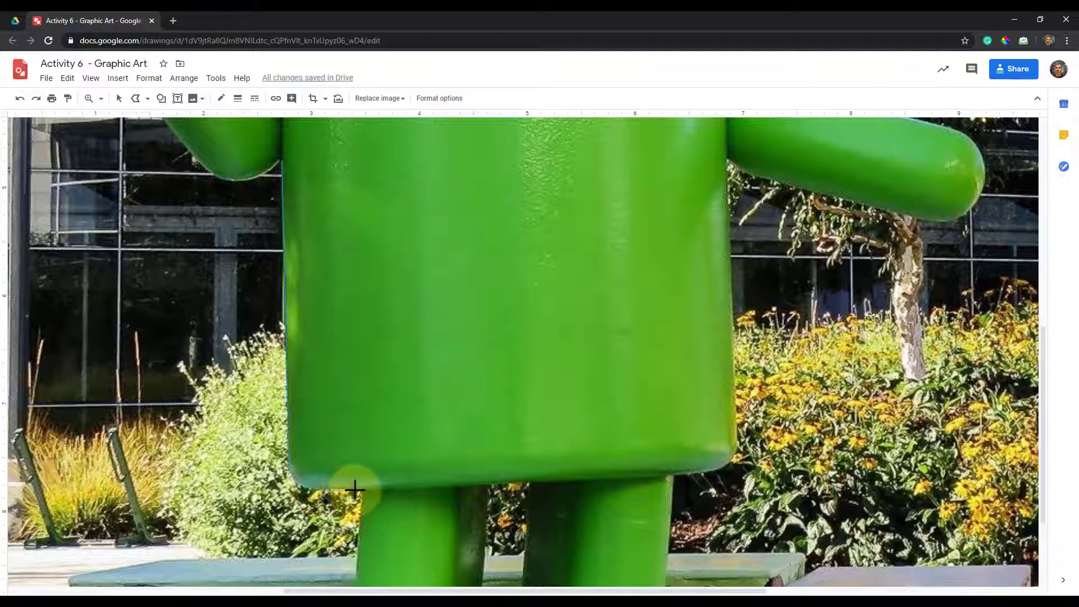
left_click(362, 486)
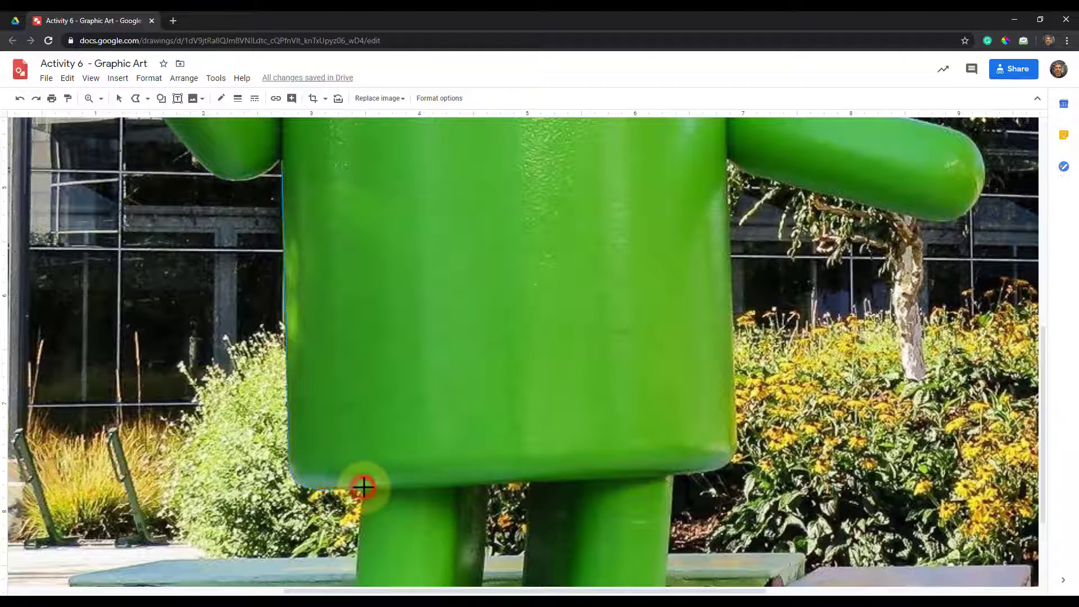
scroll(361, 485, "down", 2)
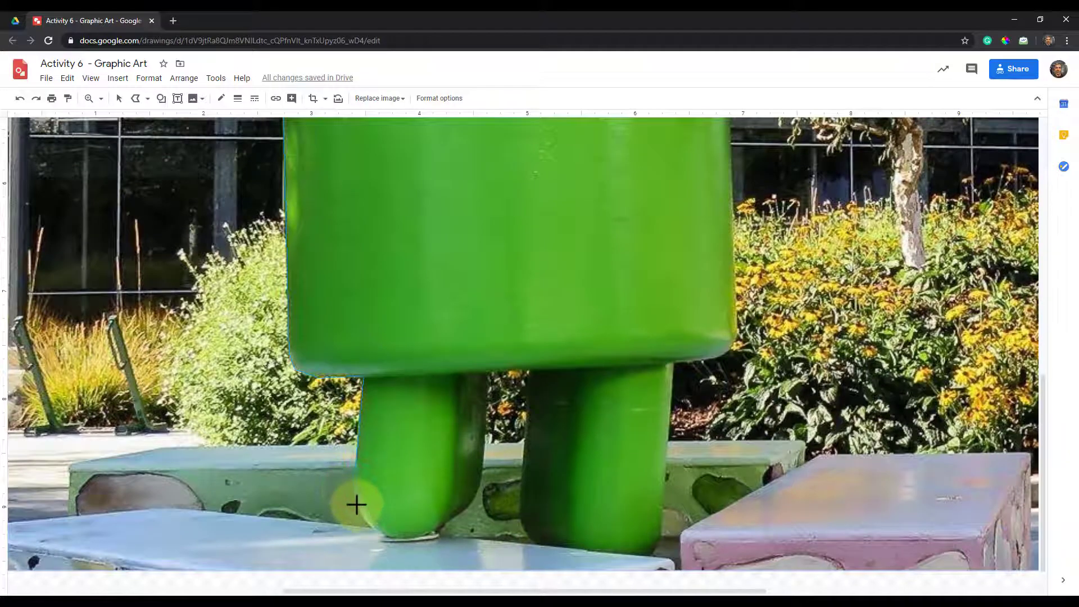
Continue the outline around both of the robot's legs.
left_click(361, 513)
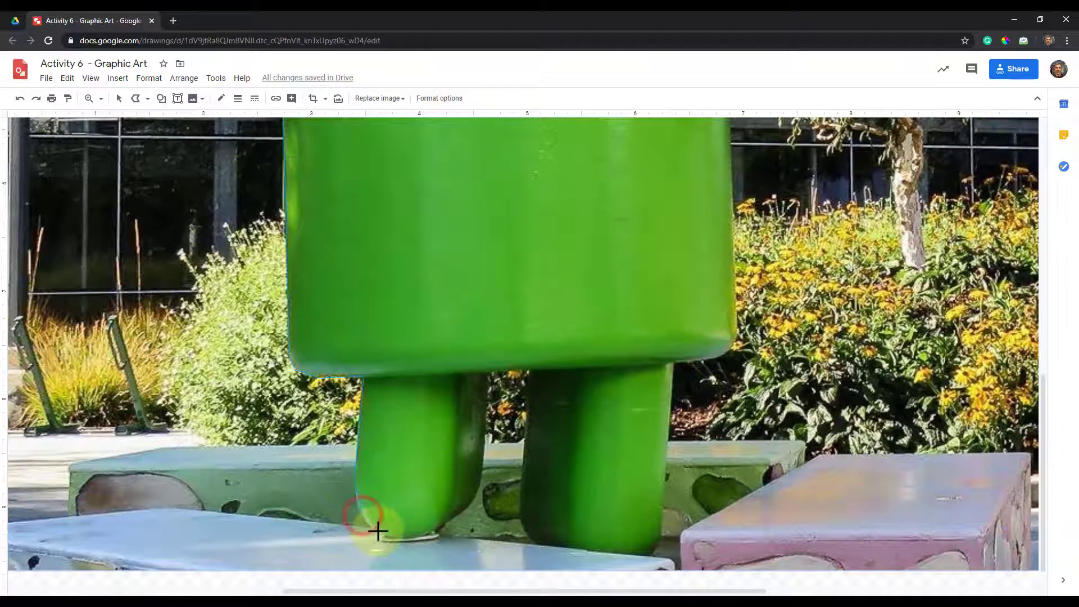
left_click(385, 536)
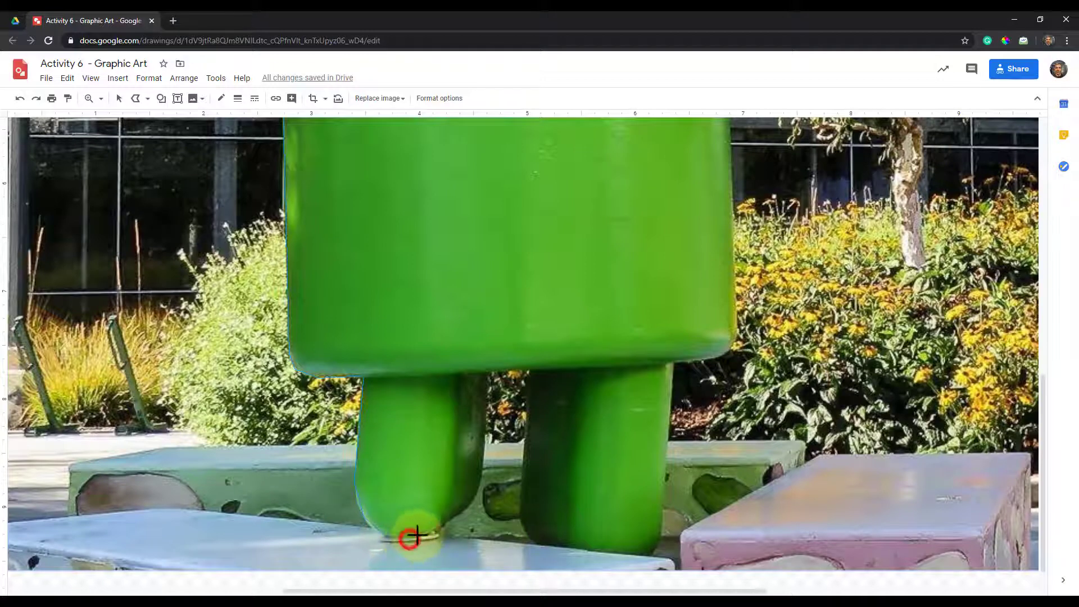
left_click(435, 531)
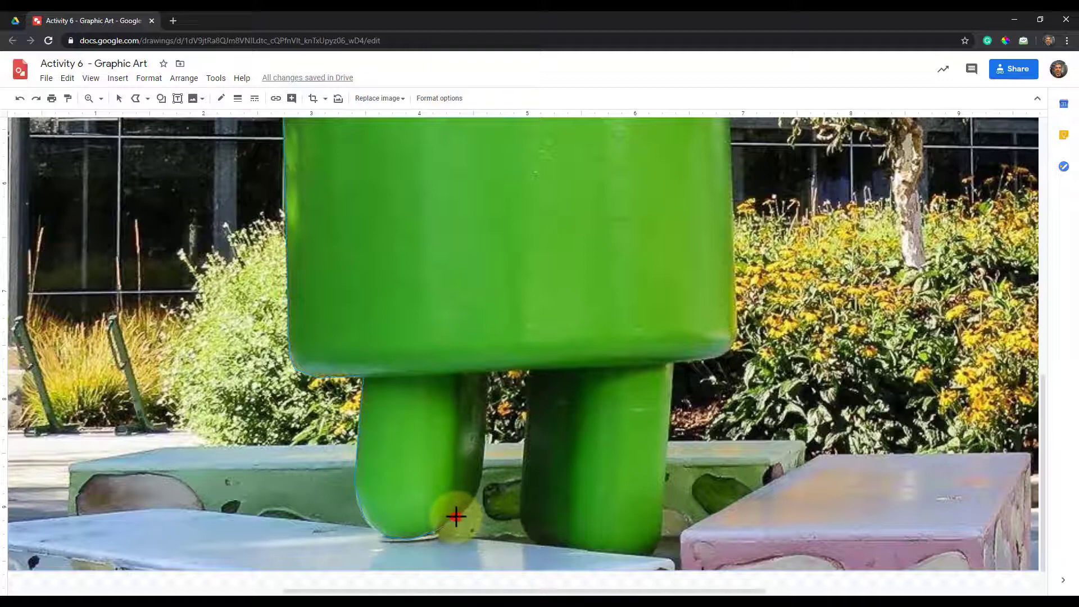
left_click(456, 515)
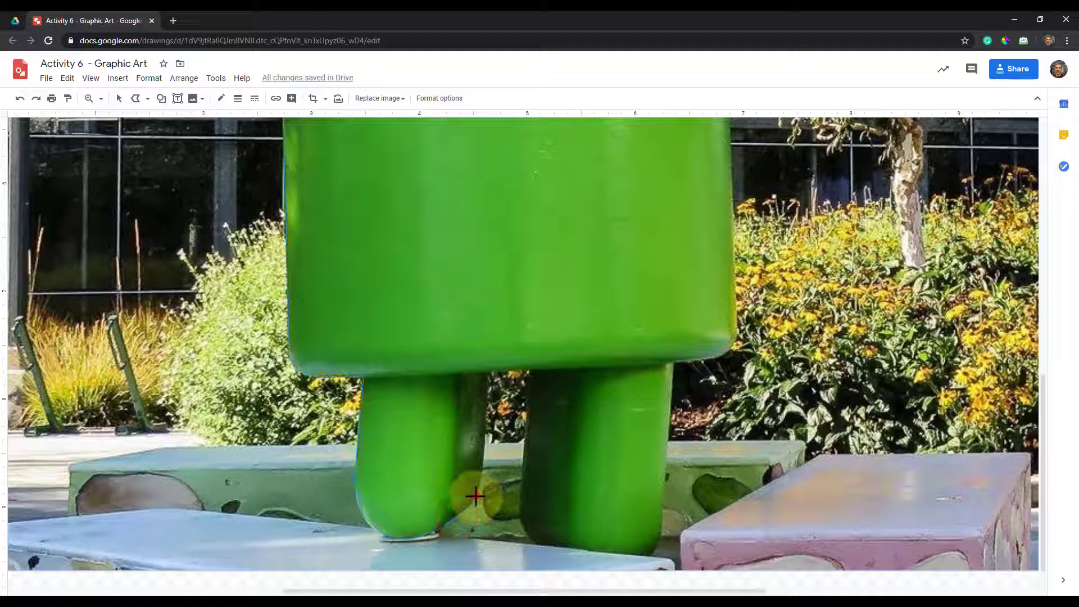
left_click(475, 495)
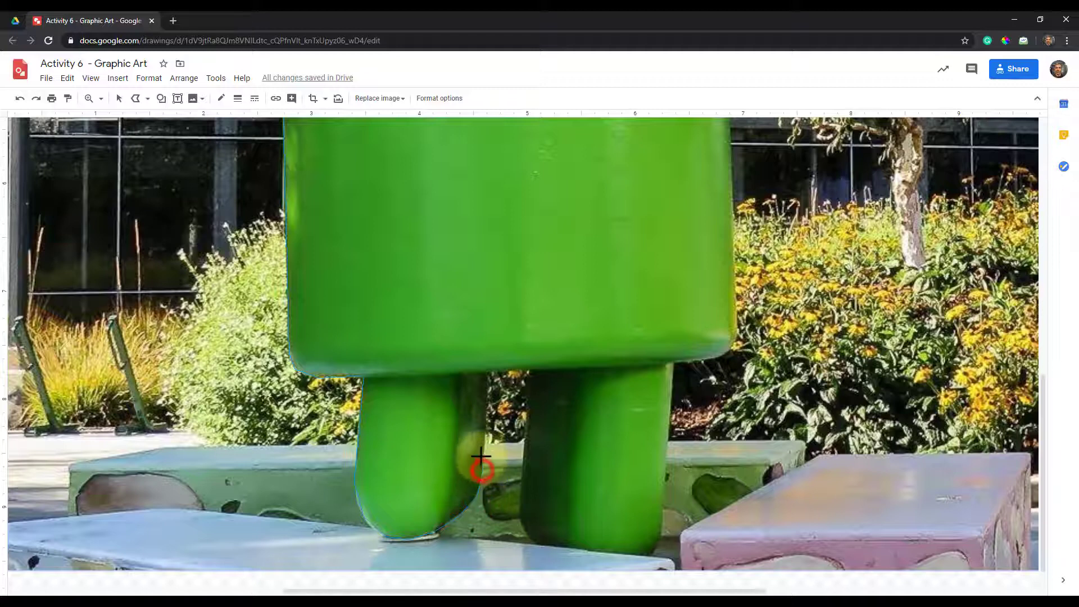
left_click(488, 371)
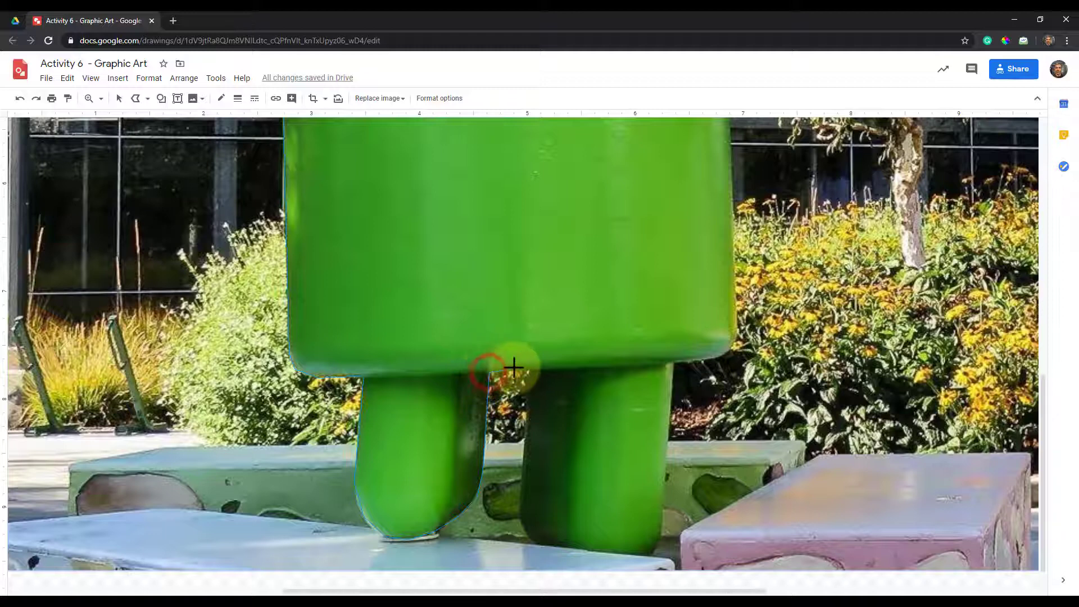
left_click(528, 369)
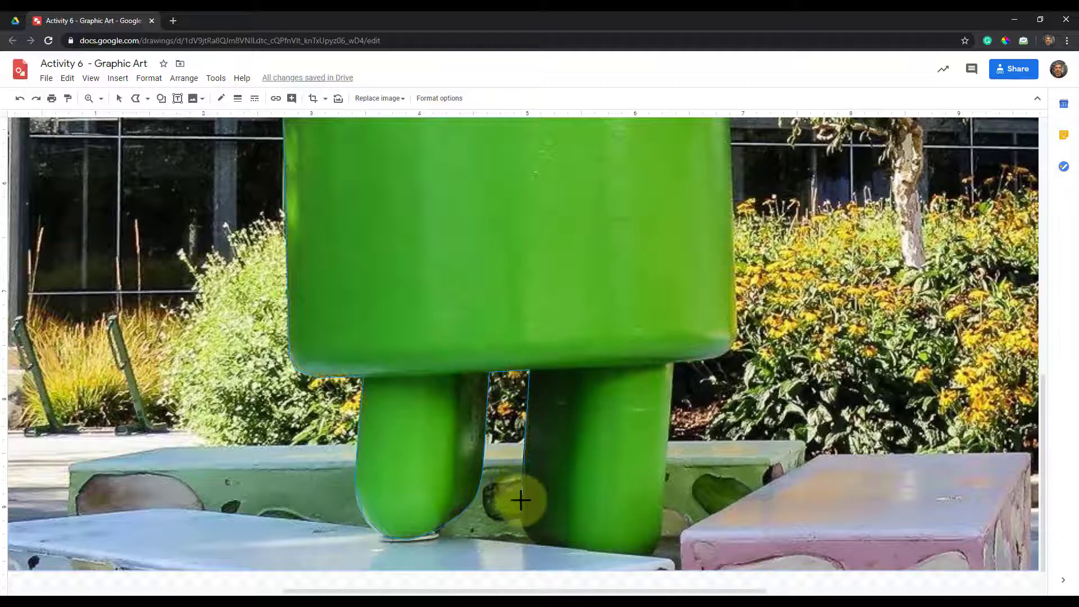
left_click(519, 505)
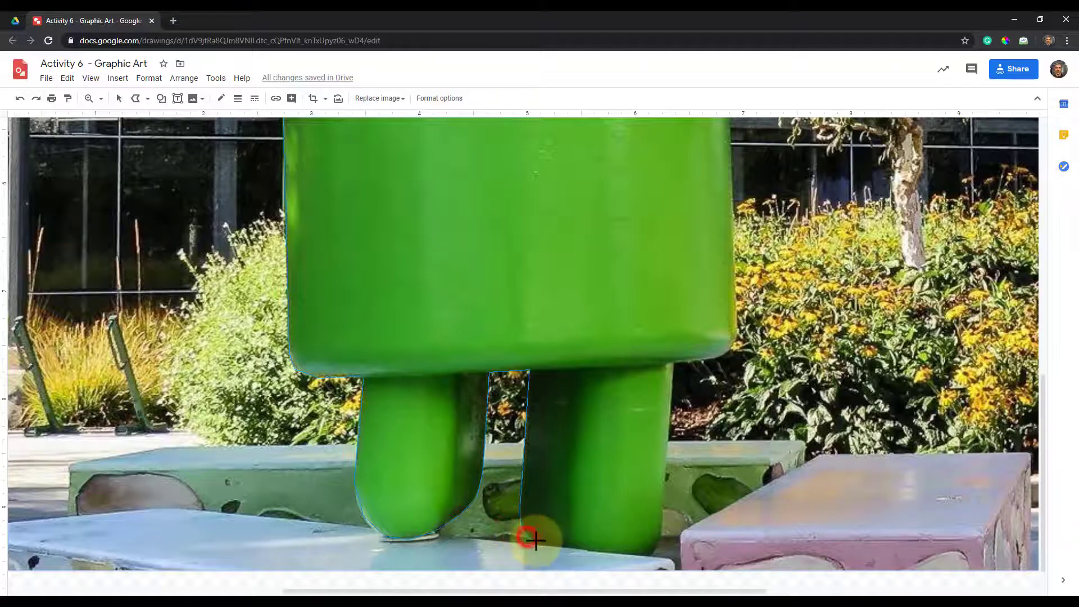
left_click(554, 545)
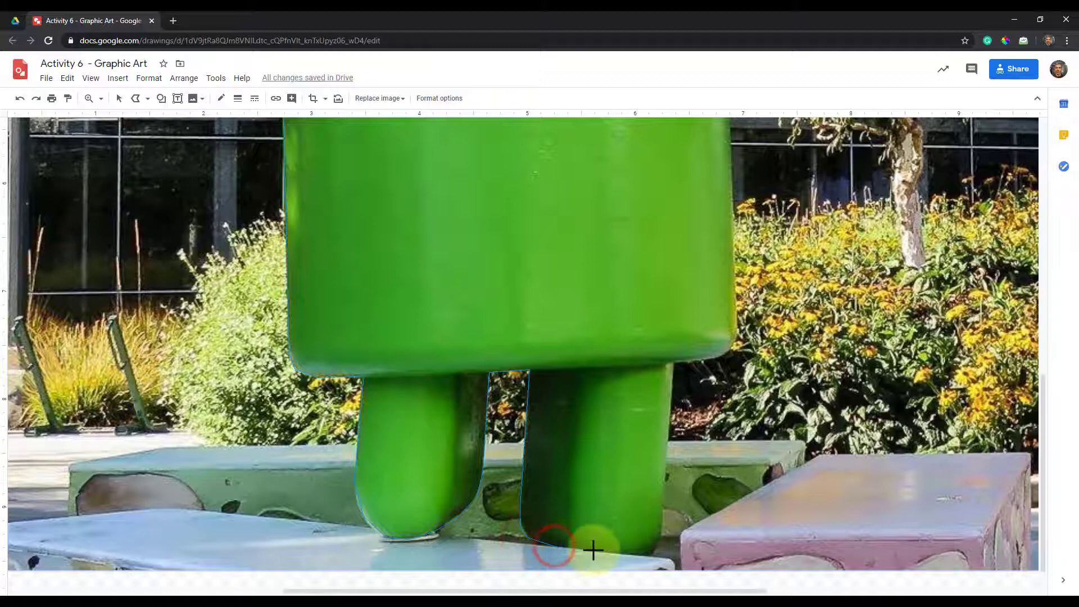
left_click(659, 541)
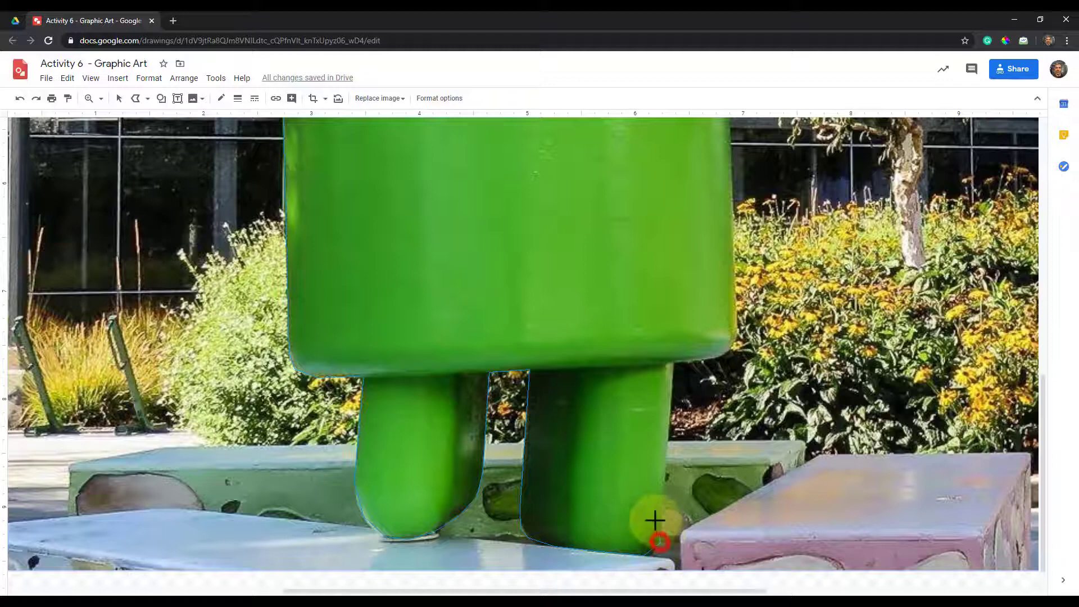
Trace up the torso's right side to where the right arm joins.
left_click(675, 362)
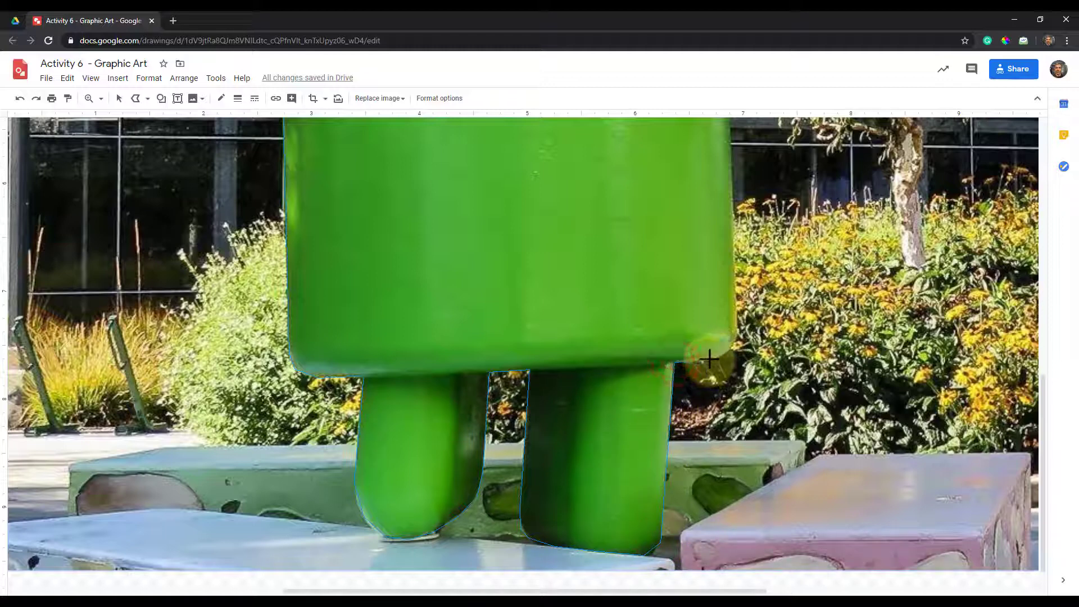
left_click(715, 356)
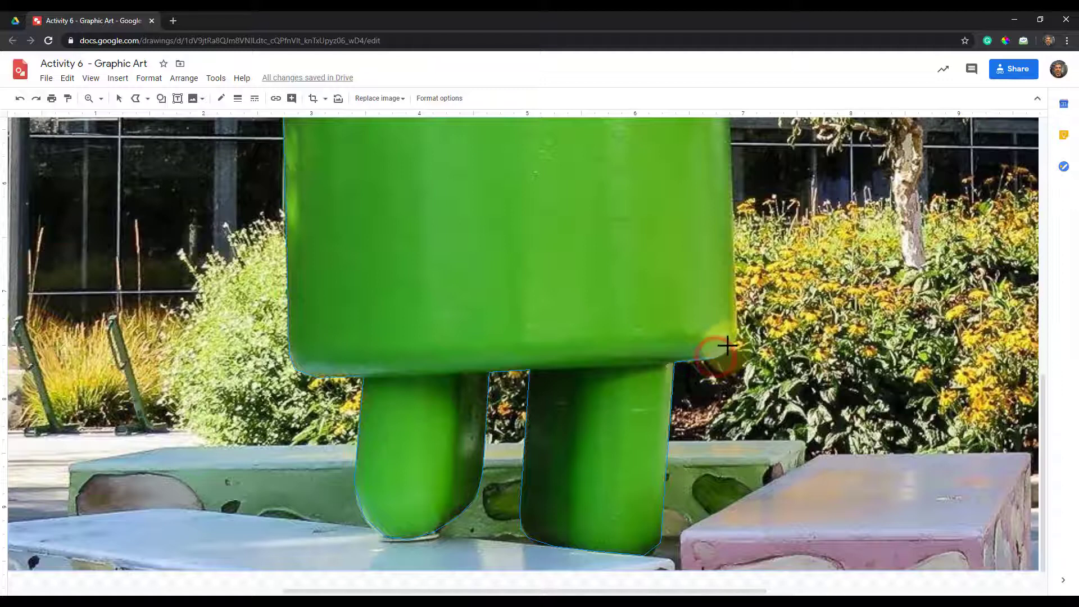
left_click(729, 345)
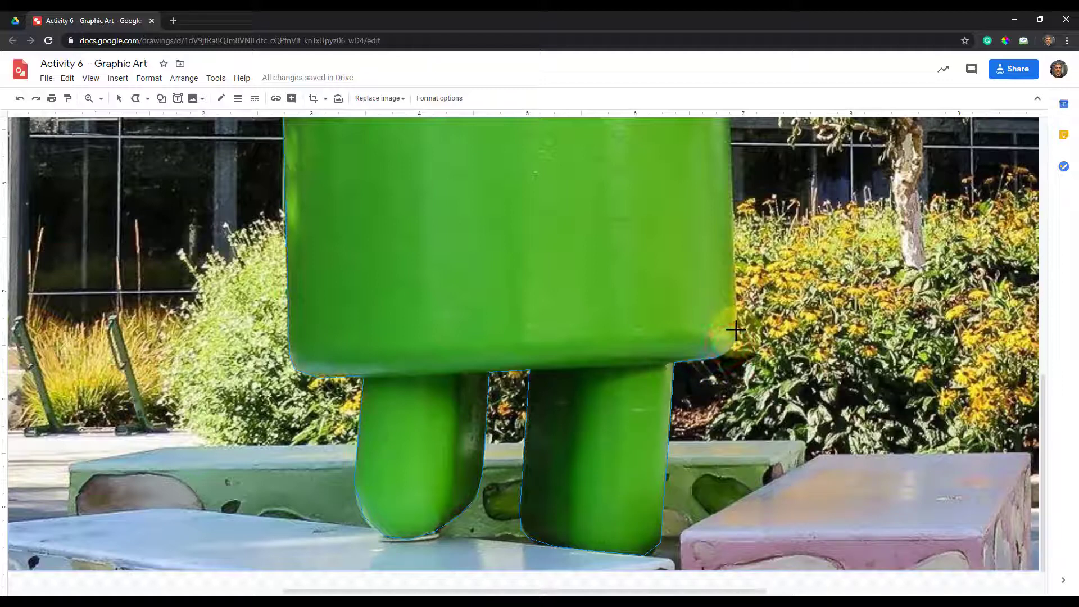
scroll(746, 291, "up", 3)
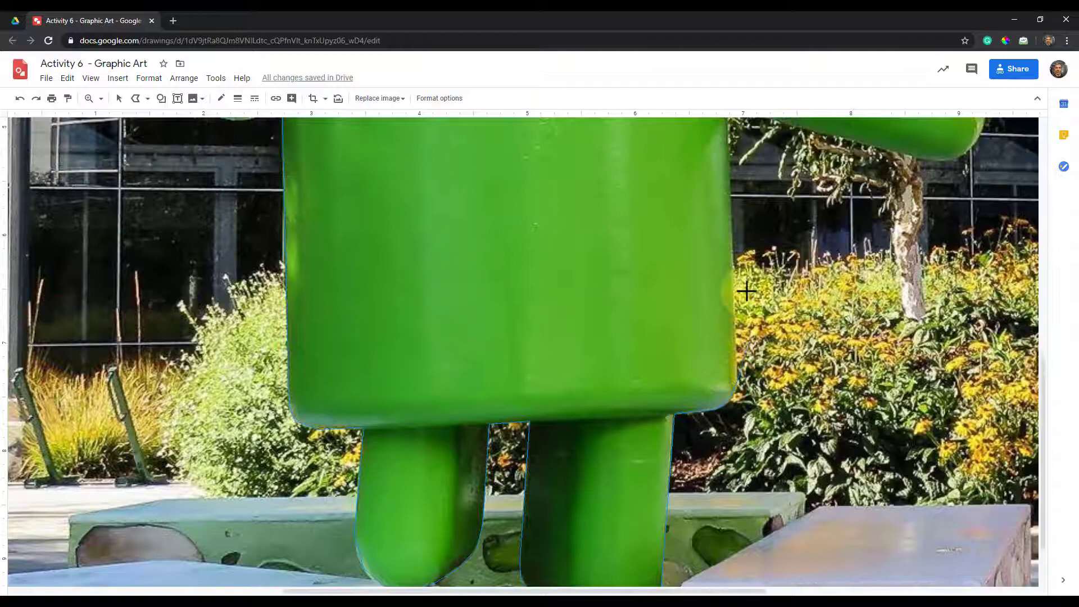
scroll(746, 291, "up", 2)
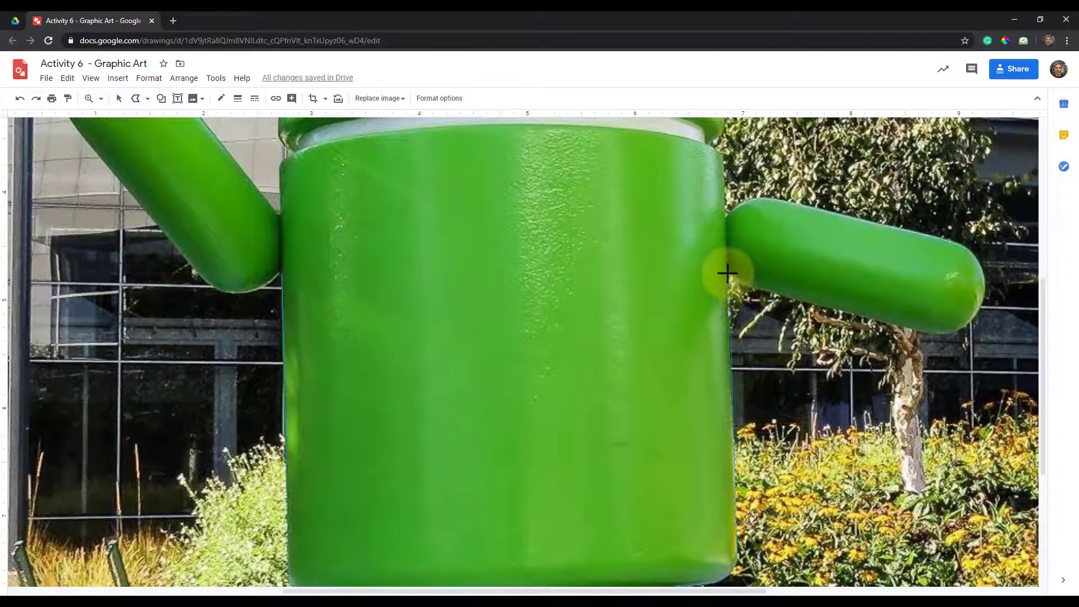
left_click(726, 270)
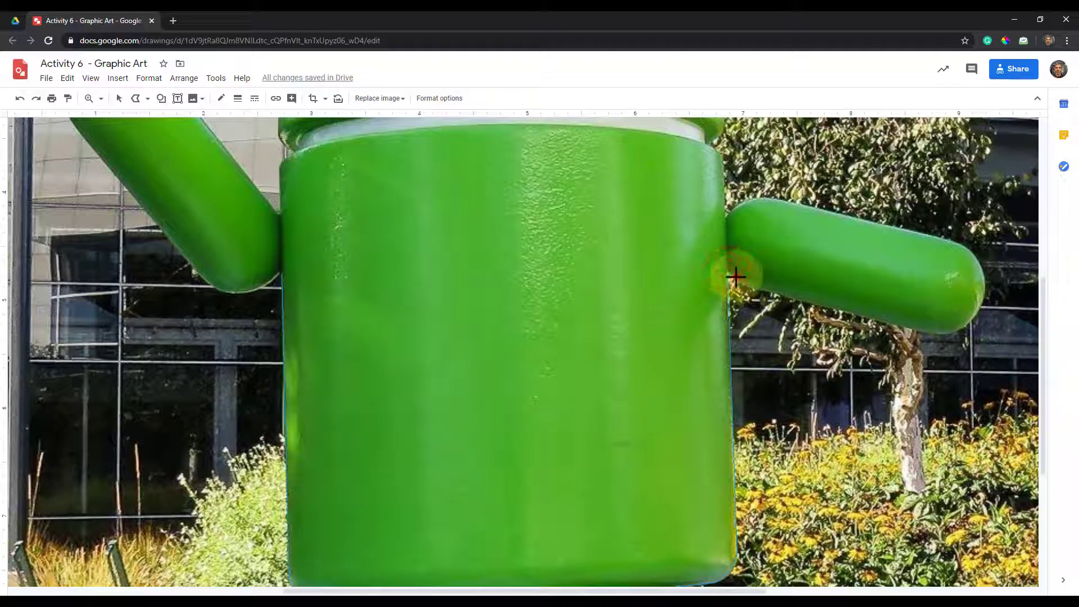
left_click(736, 277)
left_click(761, 291)
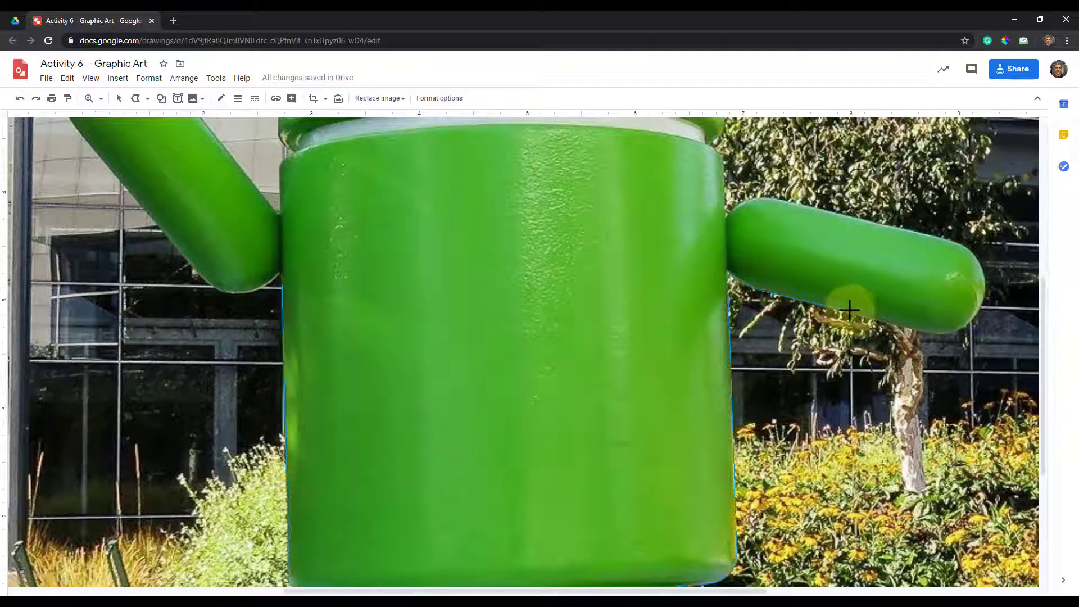
Trace around the right arm's underside, rounded tip and top edge back to the body.
left_click(868, 316)
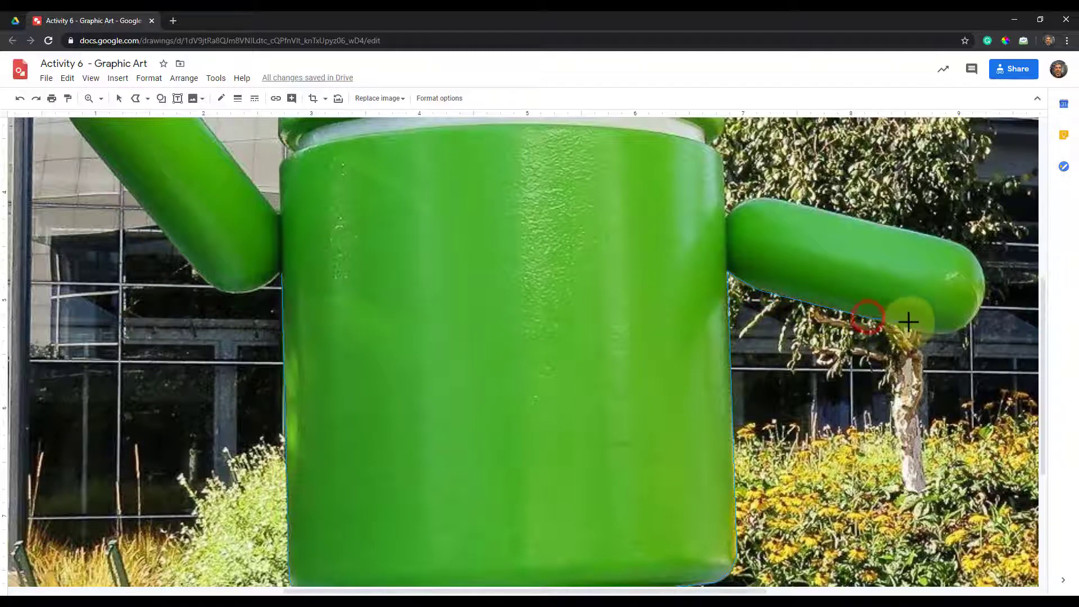
left_click(941, 335)
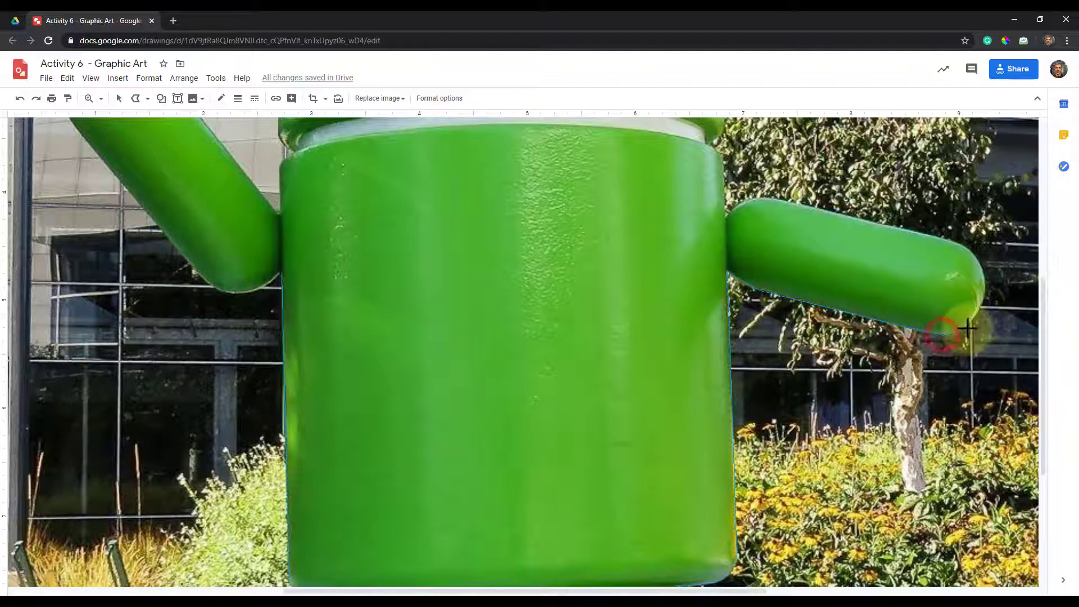
left_click(984, 293)
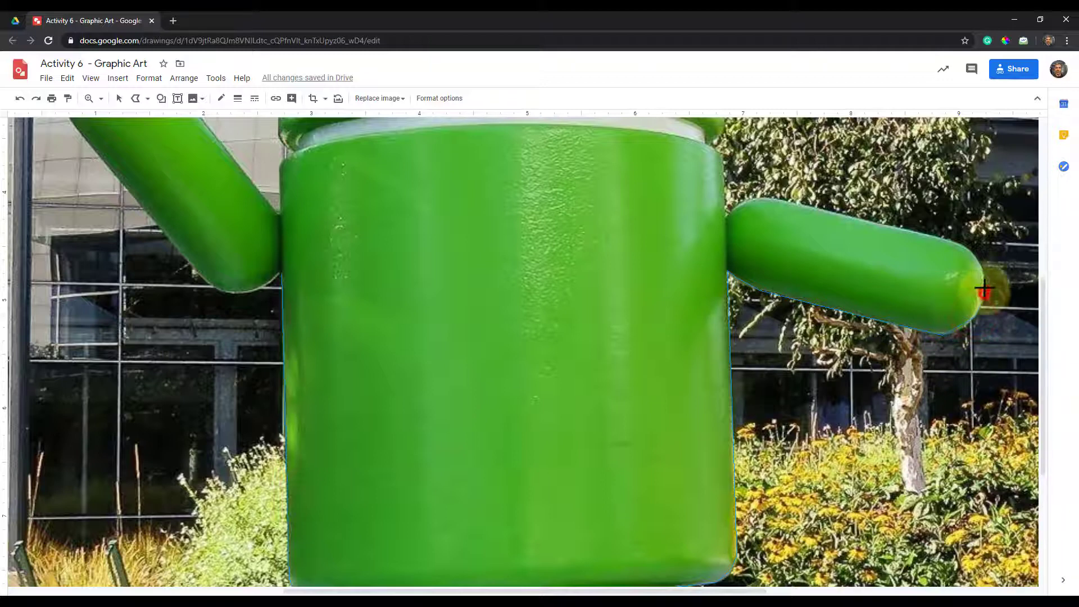
left_click(980, 261)
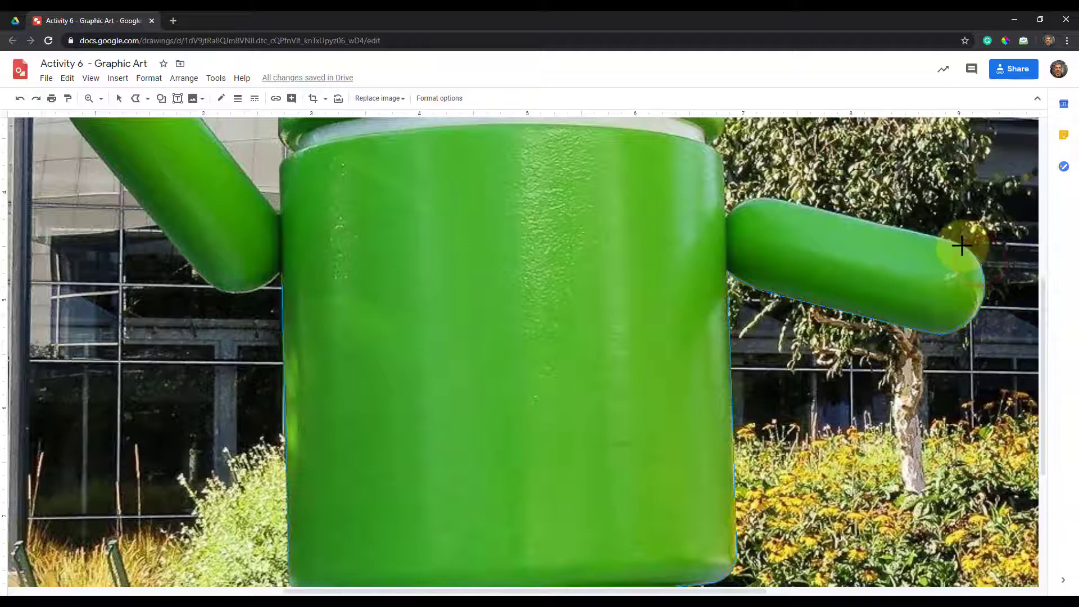
left_click(864, 219)
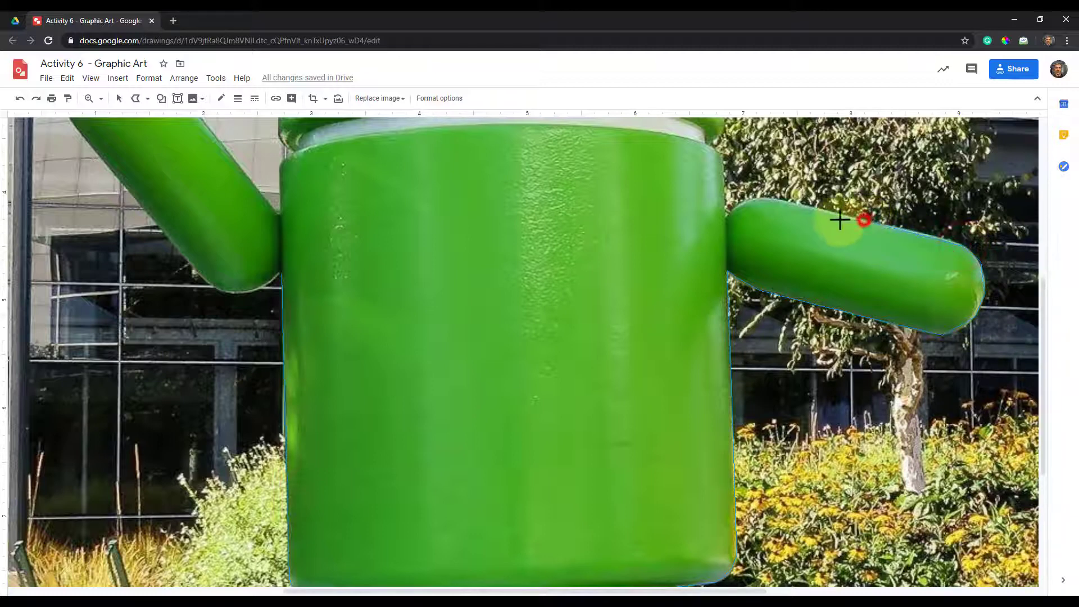
left_click(771, 200)
left_click(751, 197)
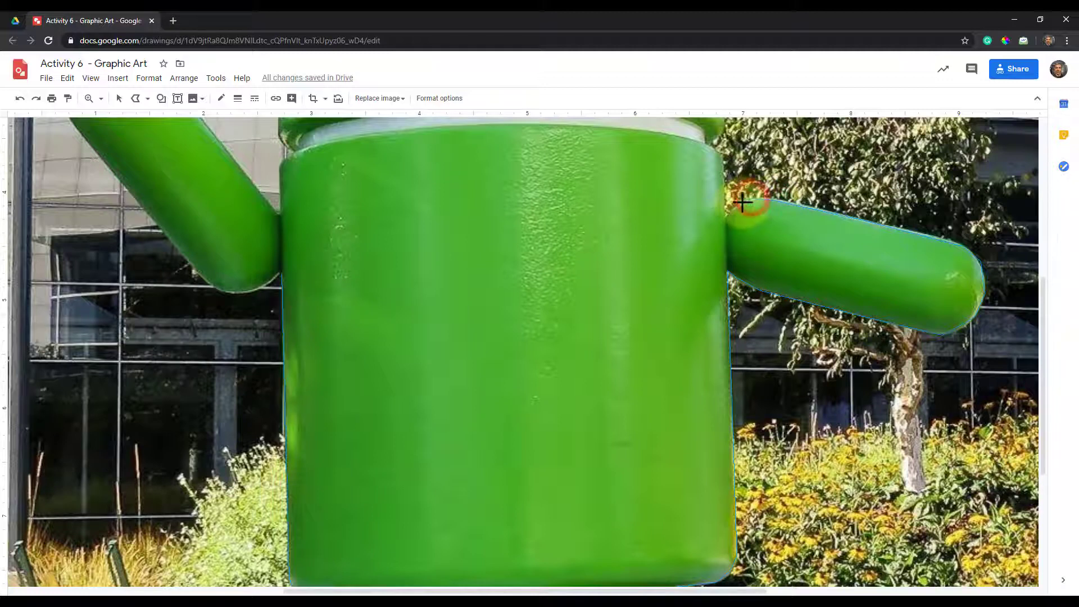
left_click(738, 204)
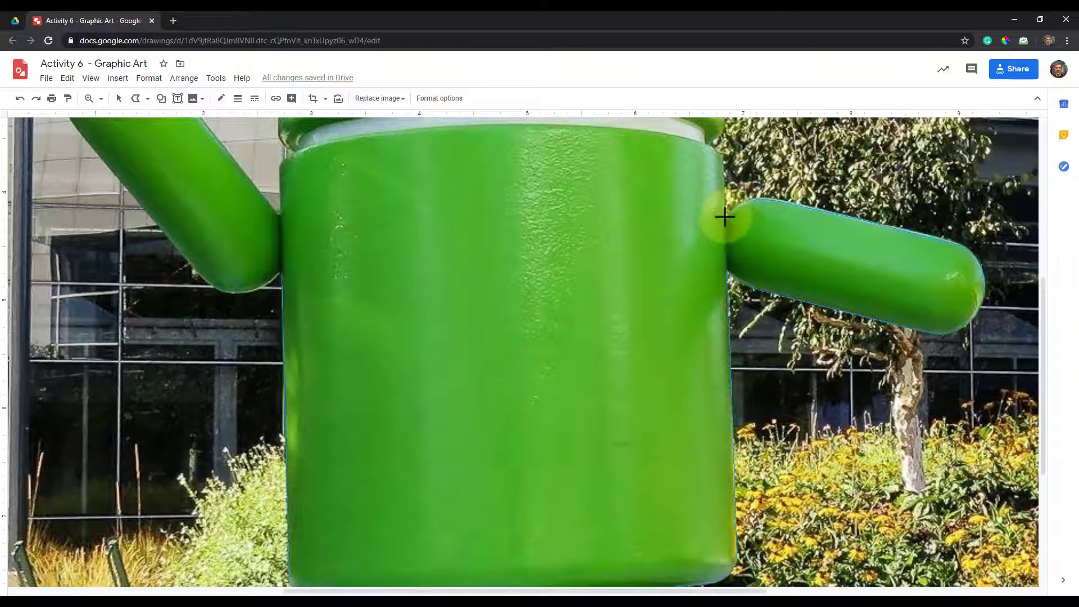
left_click(725, 217)
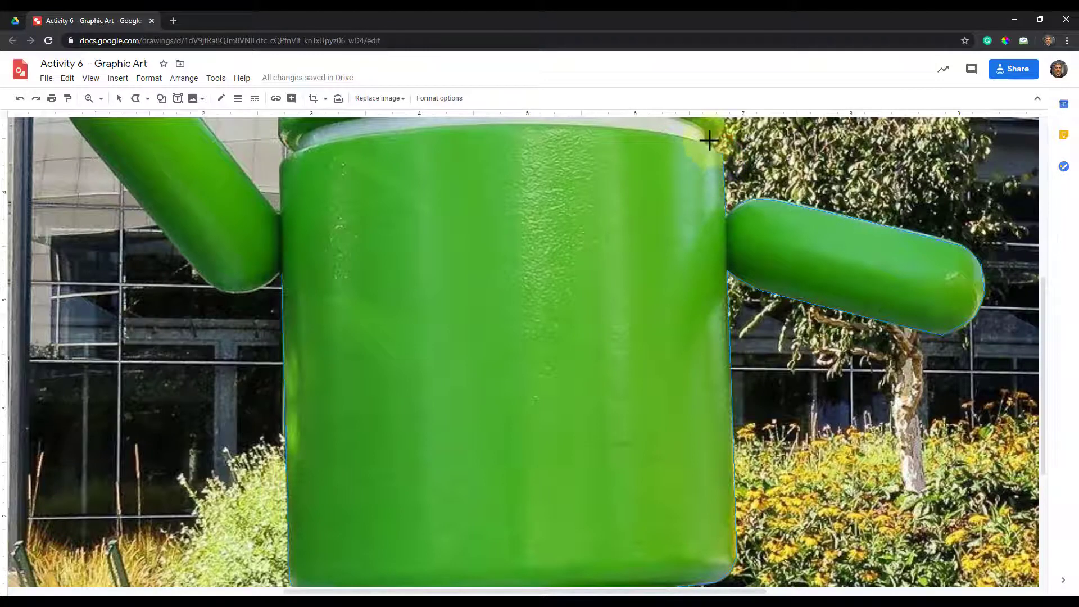
Trace across the body's top edge to its top-left corner.
left_click(696, 143)
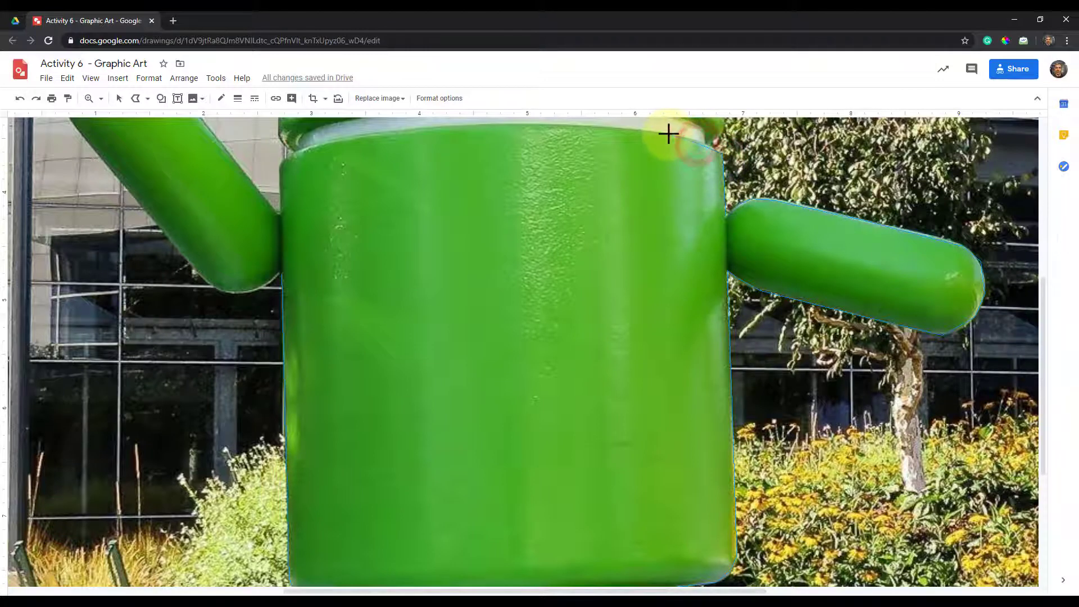
left_click(666, 134)
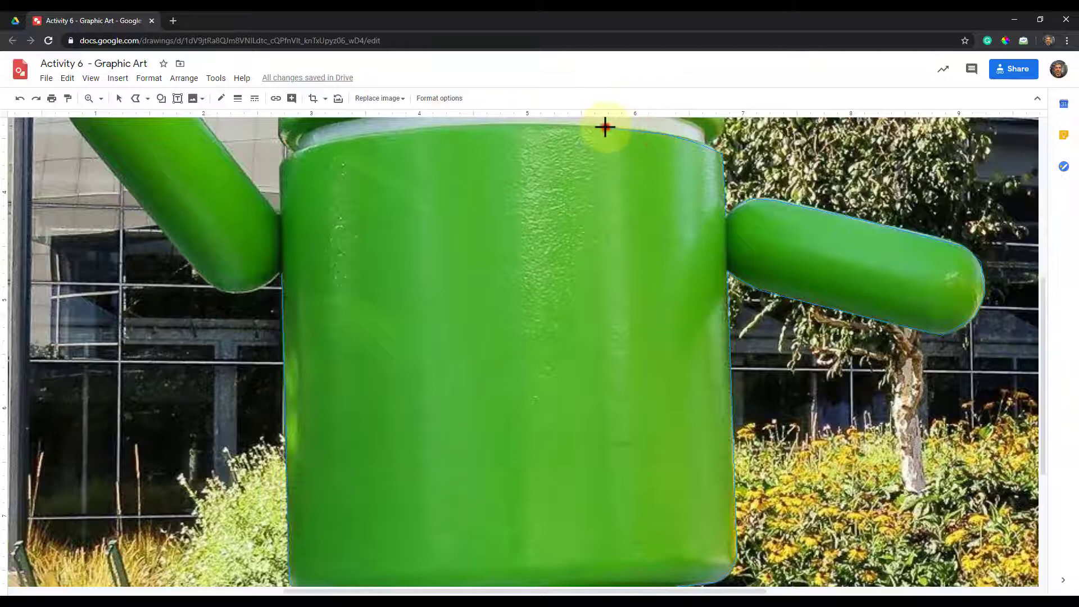
left_click(605, 127)
left_click(529, 124)
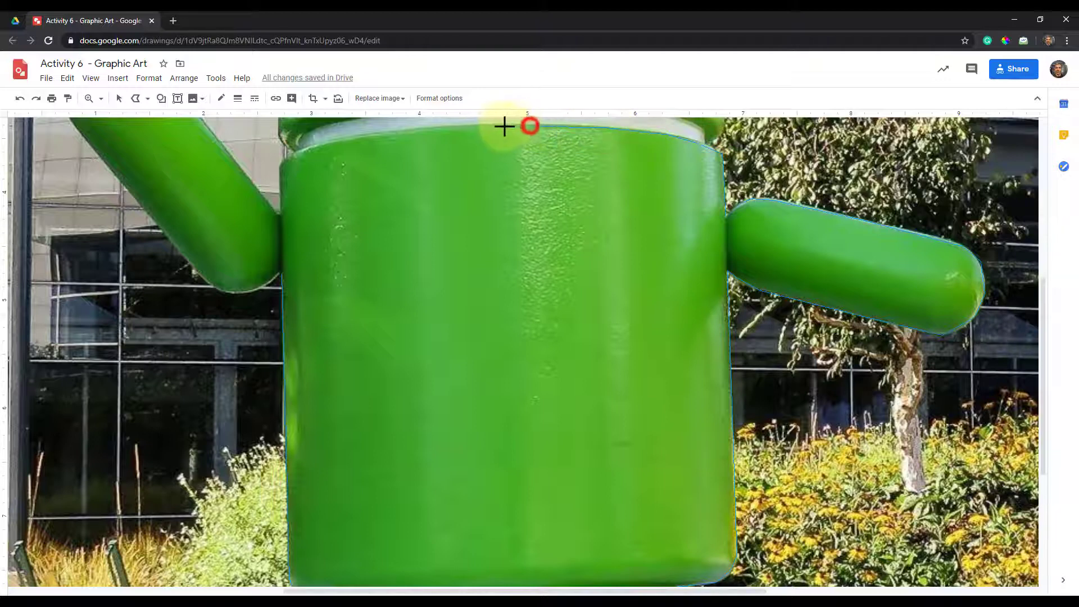
left_click(482, 125)
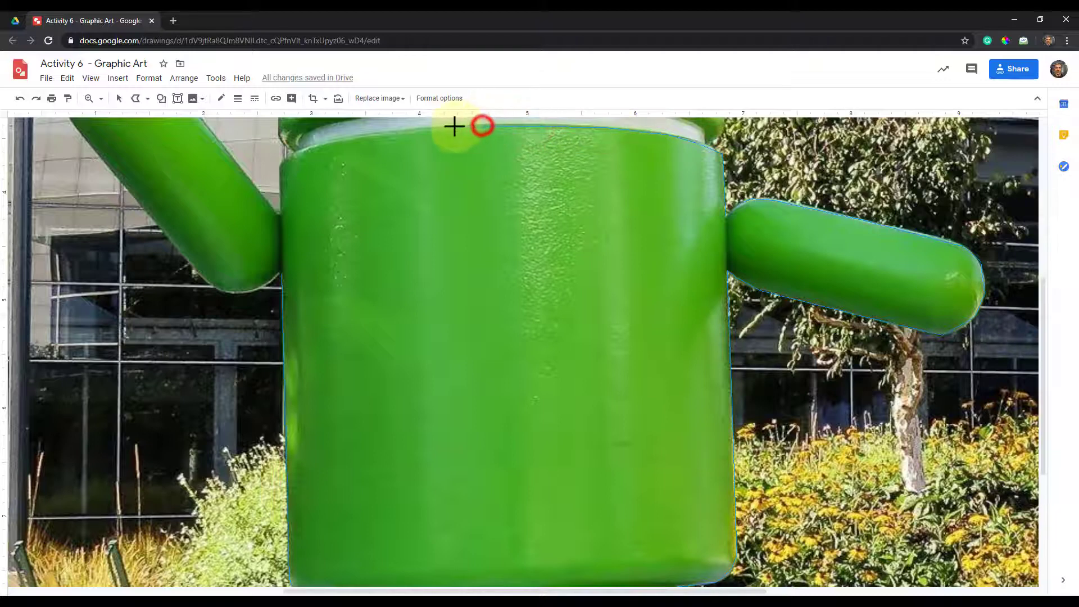
left_click(425, 129)
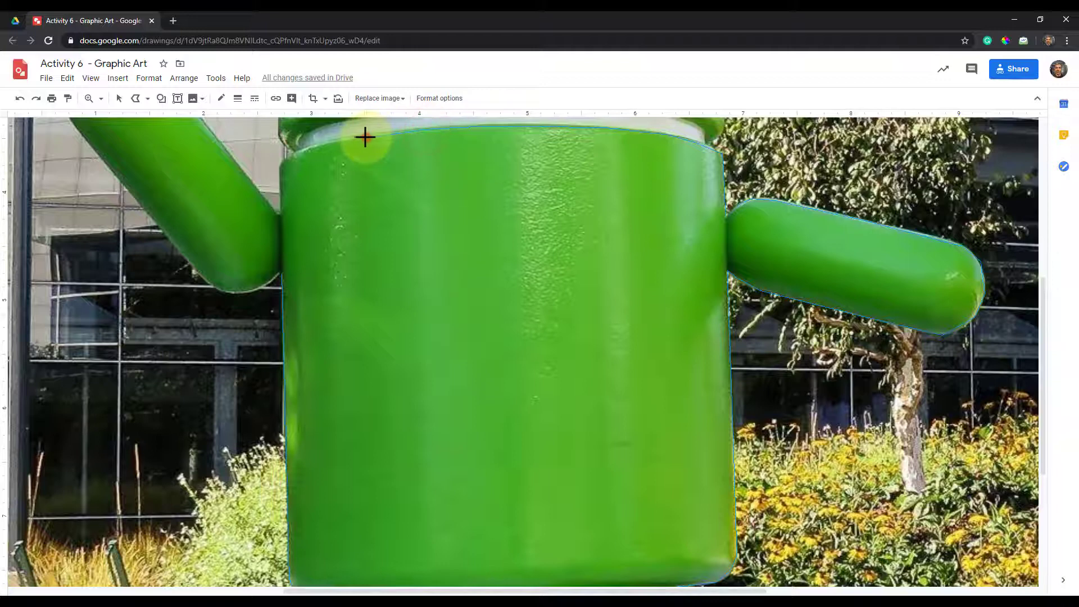
left_click(365, 137)
left_click(311, 145)
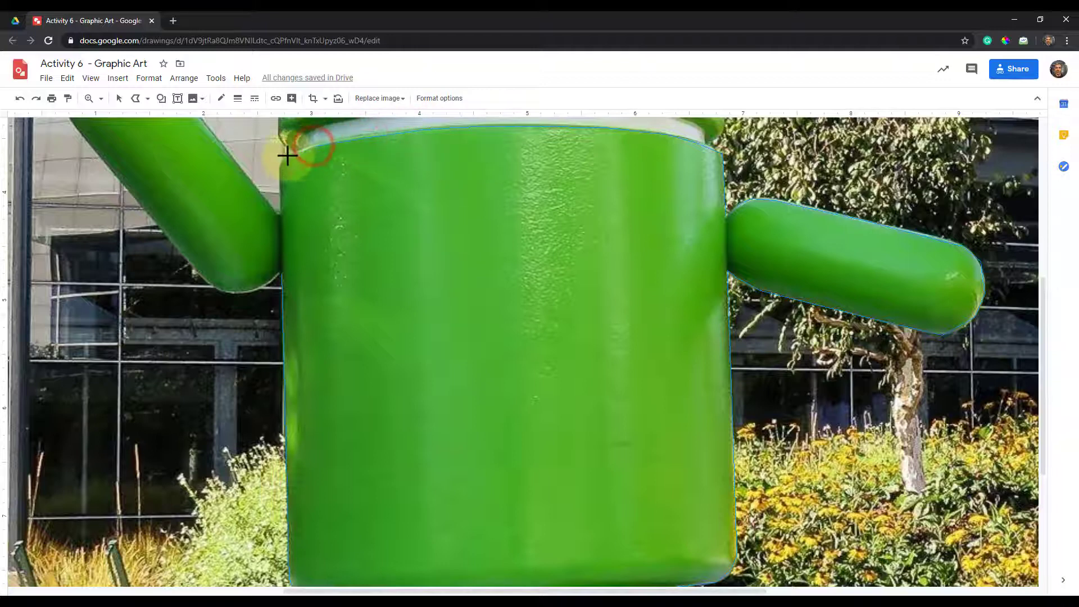
left_click(287, 156)
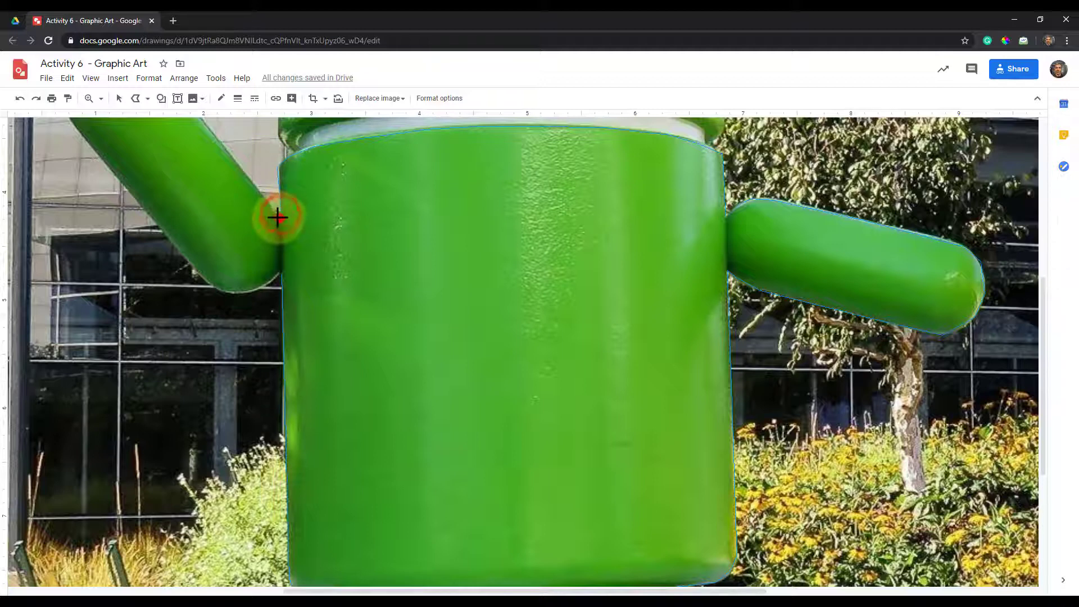
Close the traced polyline into a single shape and select it.
double_click(279, 218)
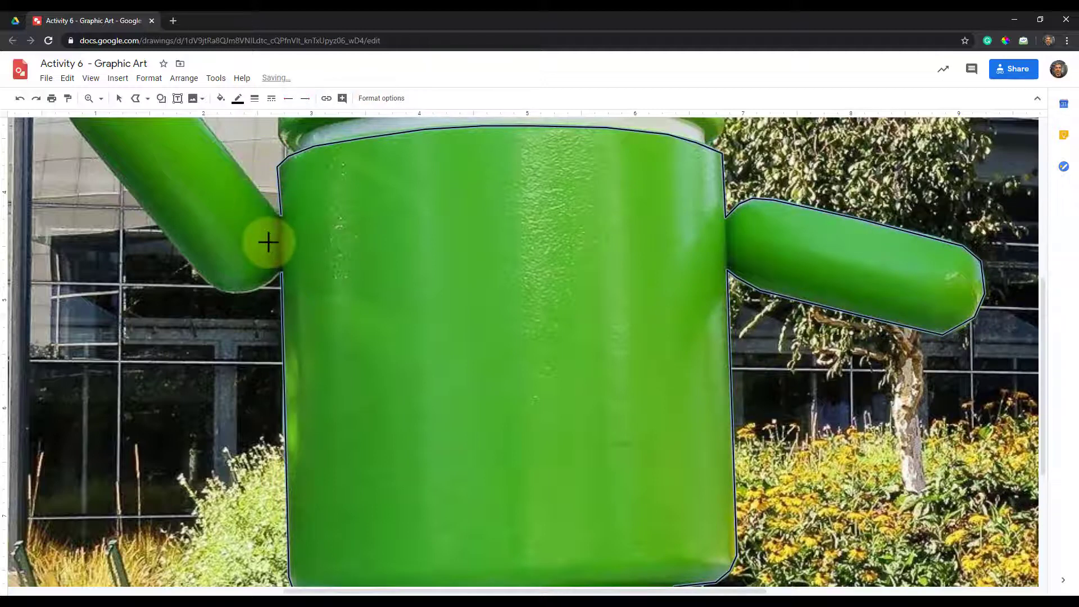
scroll(296, 269, "up", 3)
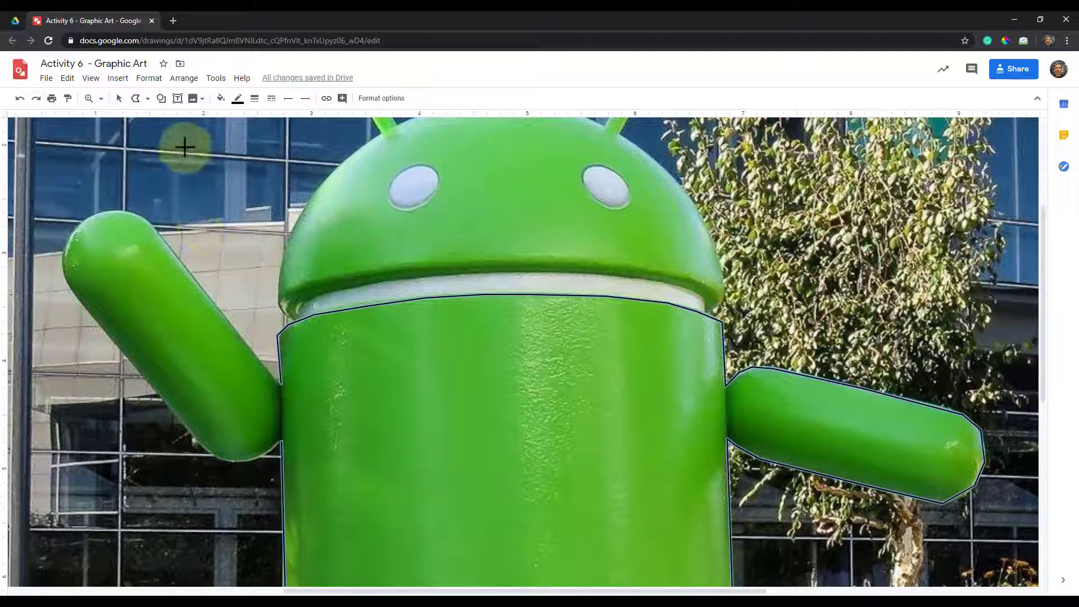
left_click(120, 99)
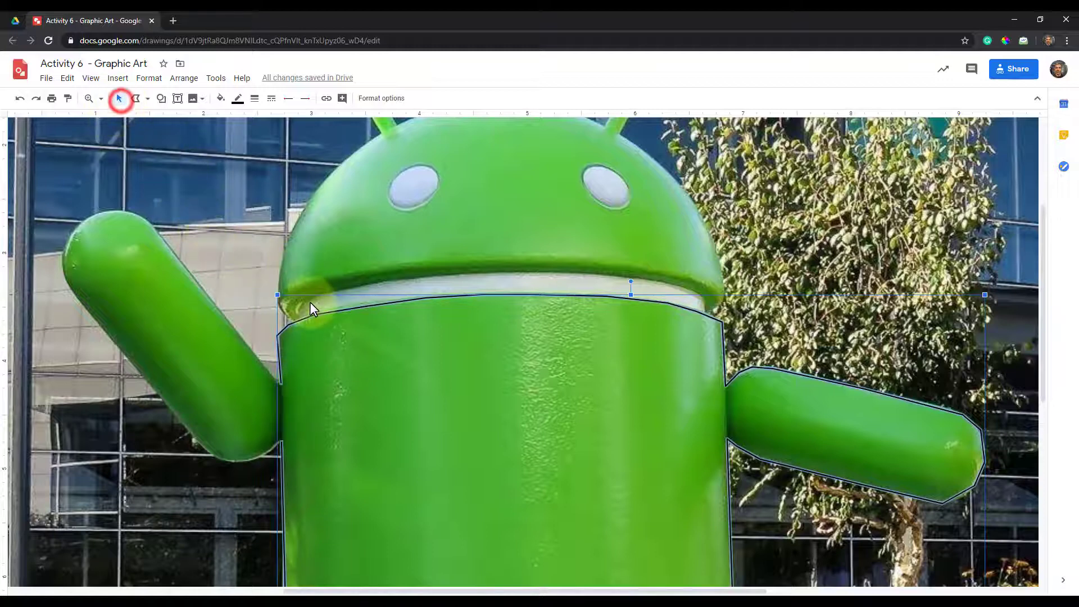
Edit the shape's points, adding a left-edge point and dragging it down to fit the body.
right_click(316, 316)
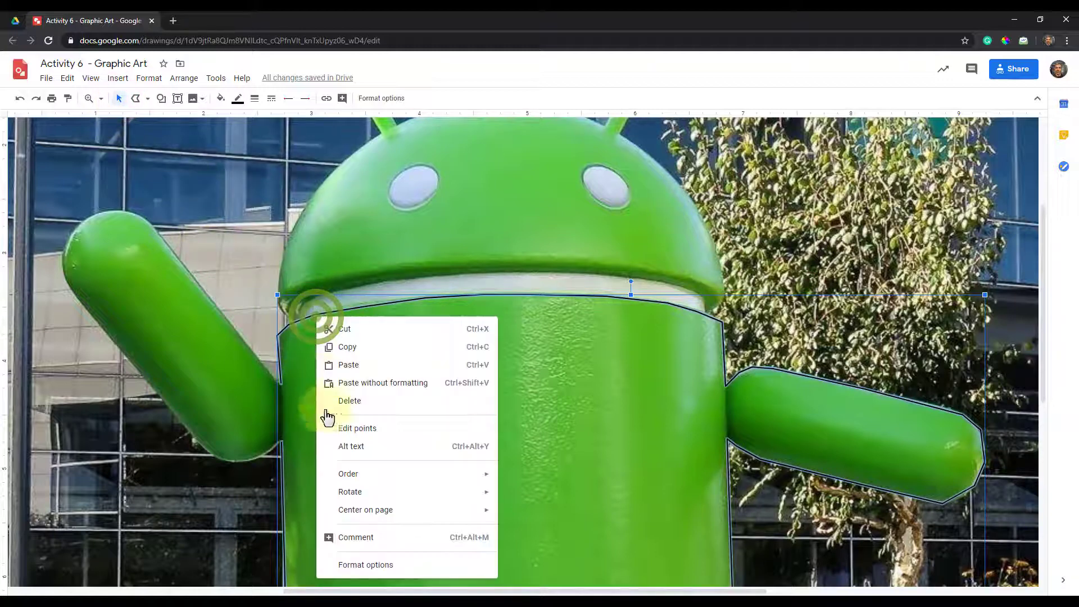
left_click(364, 432)
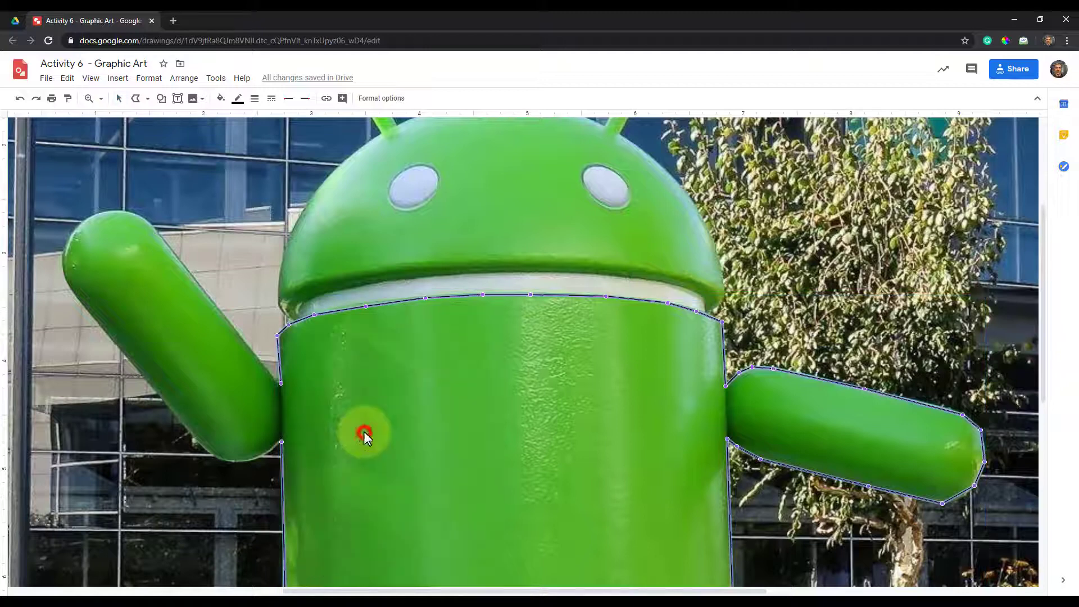
left_click(282, 383)
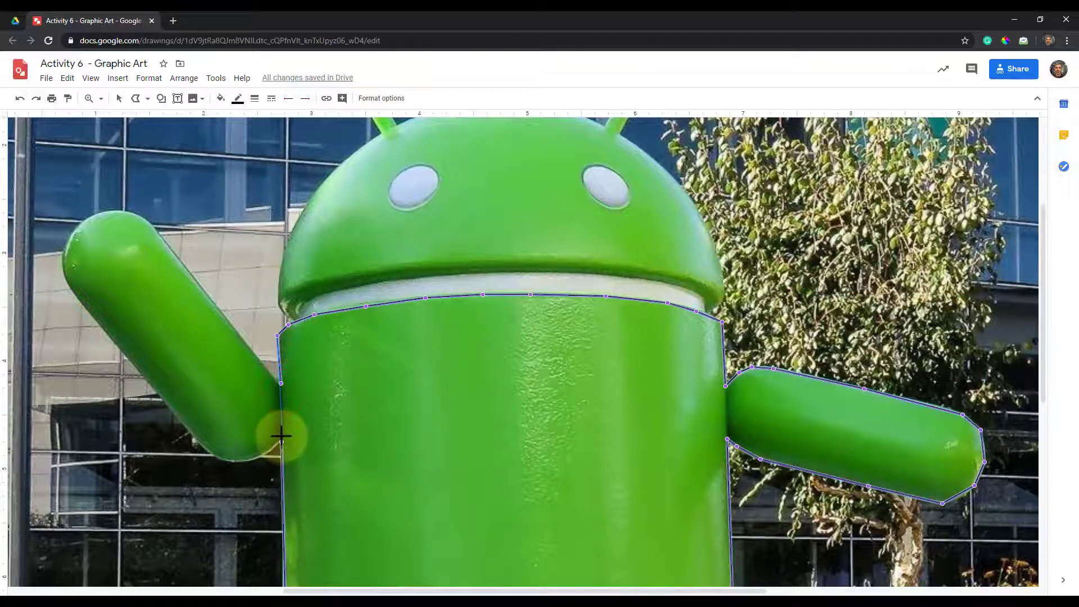
left_click_drag(281, 441, 282, 441)
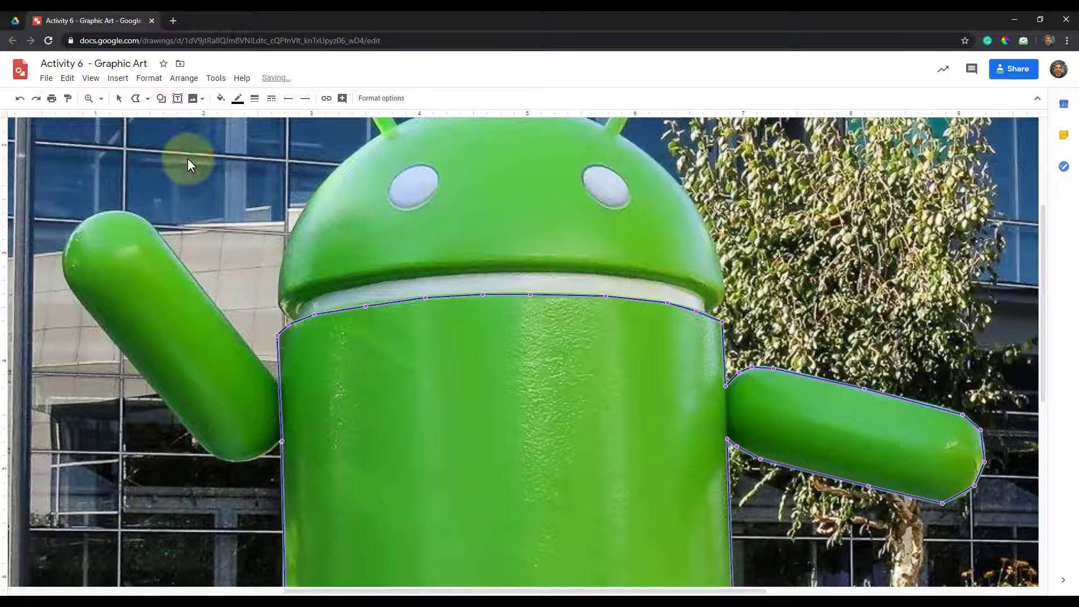
left_click(118, 99)
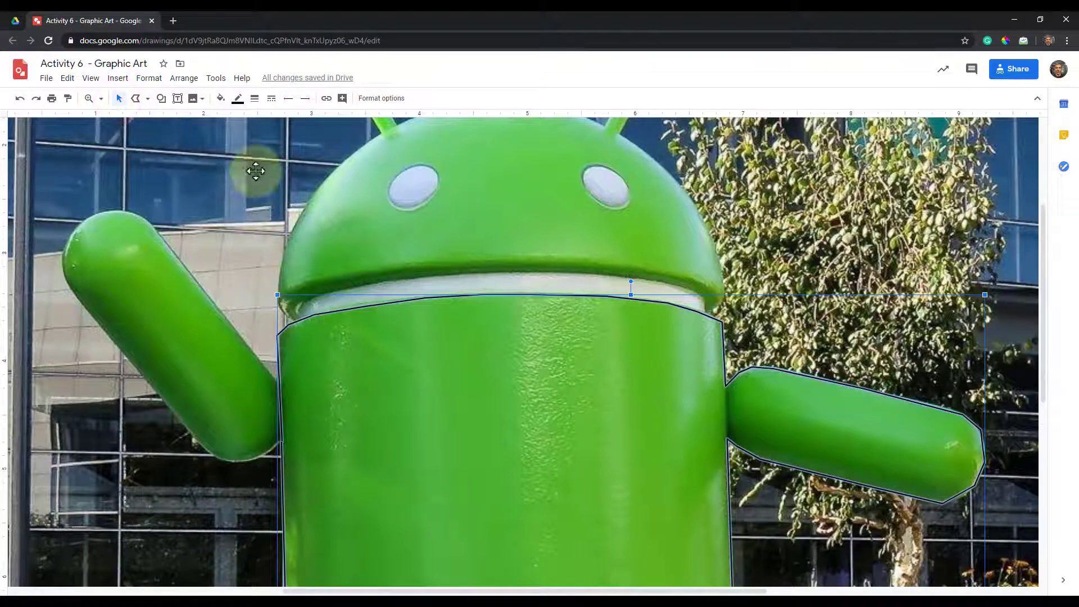
left_click(221, 101)
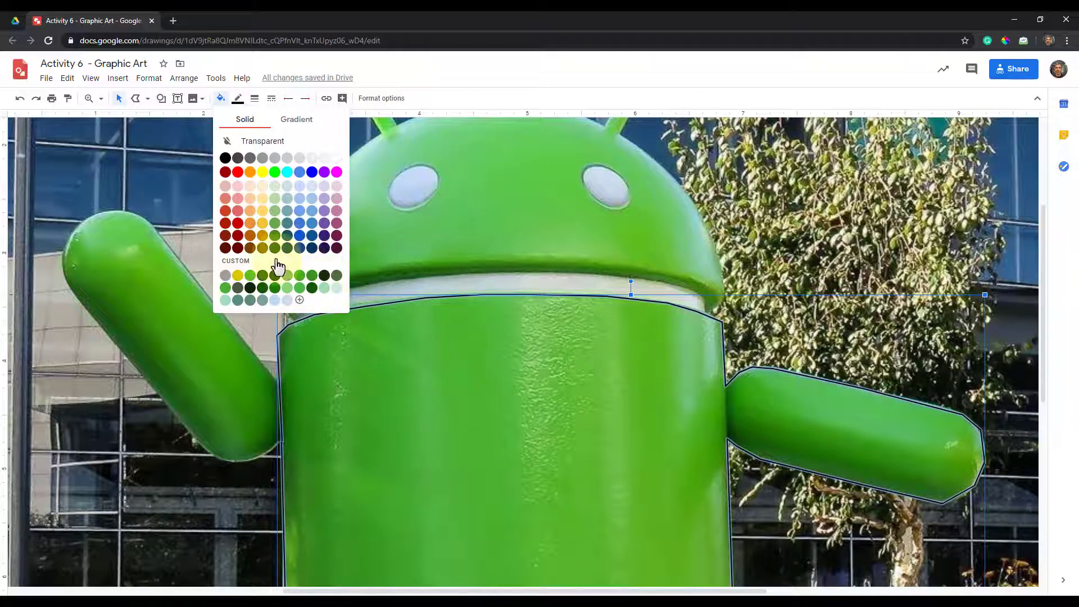
Fill the body shape with dark green 1 and zoom out to the whole page.
left_click(275, 229)
scroll(433, 356, "down", 2)
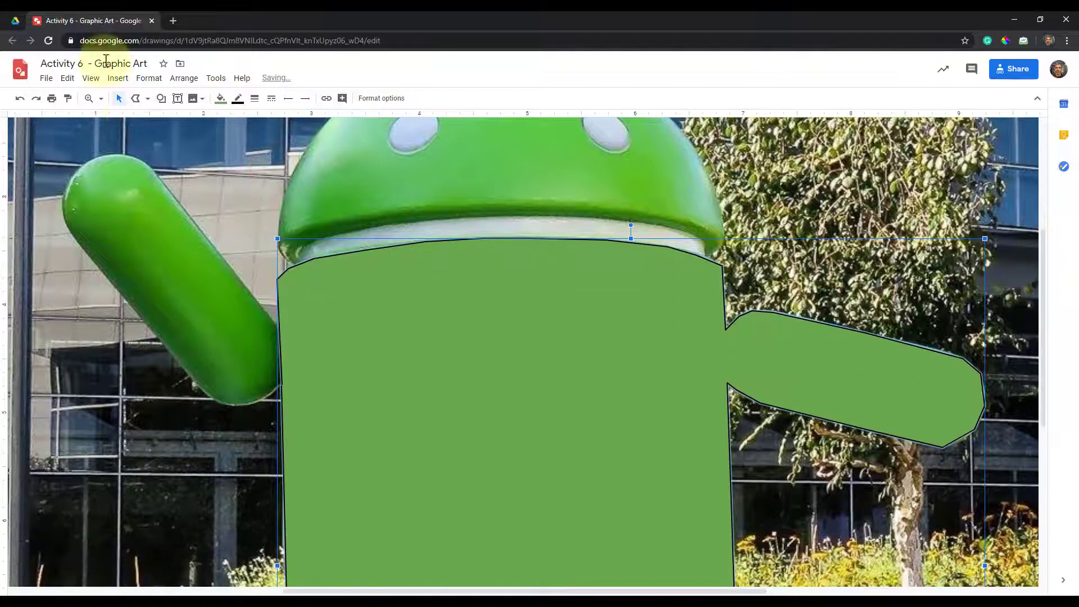
left_click(96, 98)
left_click(124, 134)
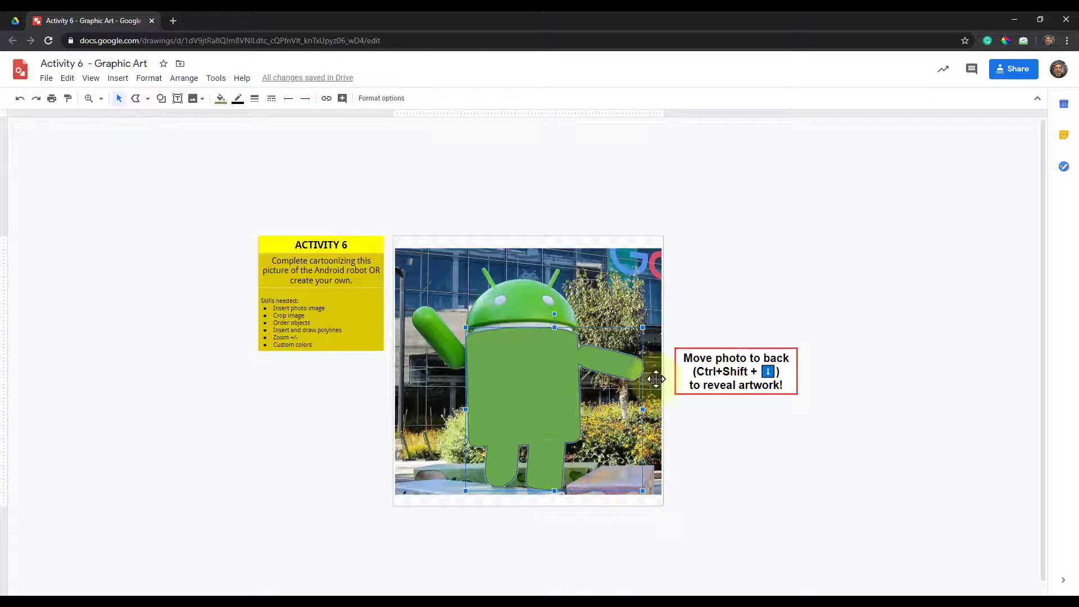
left_click(743, 291)
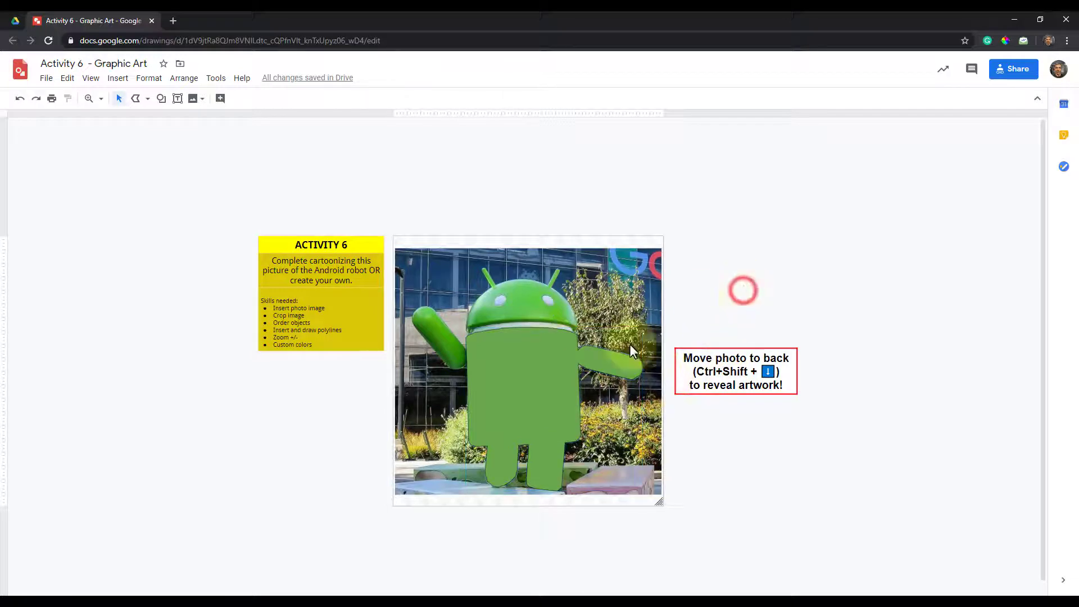
Set the body shape's border colour to Transparent and deselect it to check.
left_click(506, 390)
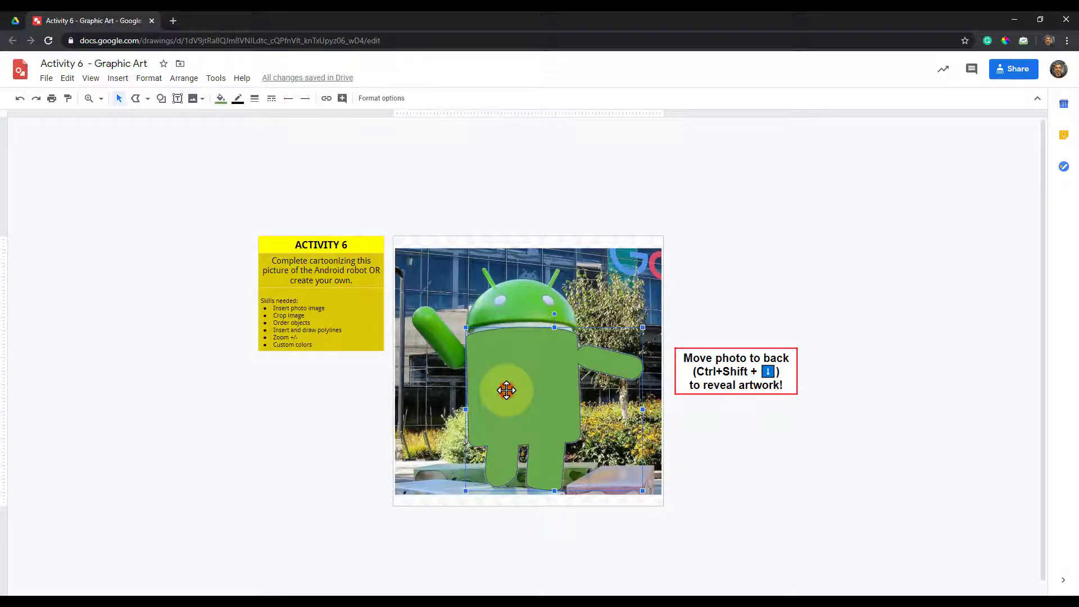
left_click(238, 102)
left_click(255, 124)
left_click(232, 420)
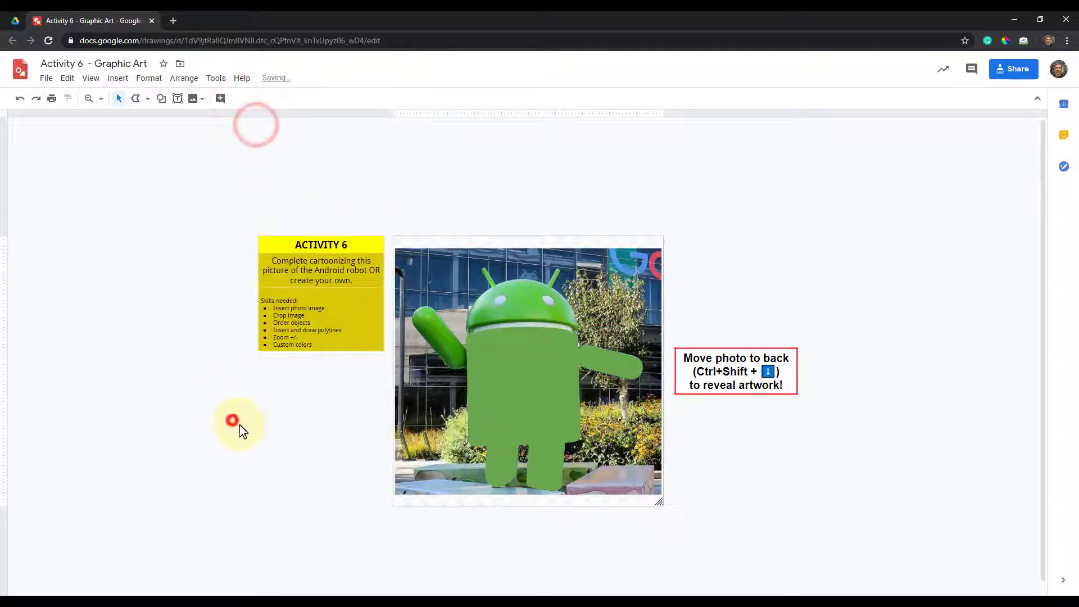
Enable a drop shadow on the green body shape and adjust its blur, angle and distance.
left_click(525, 409)
left_click(386, 104)
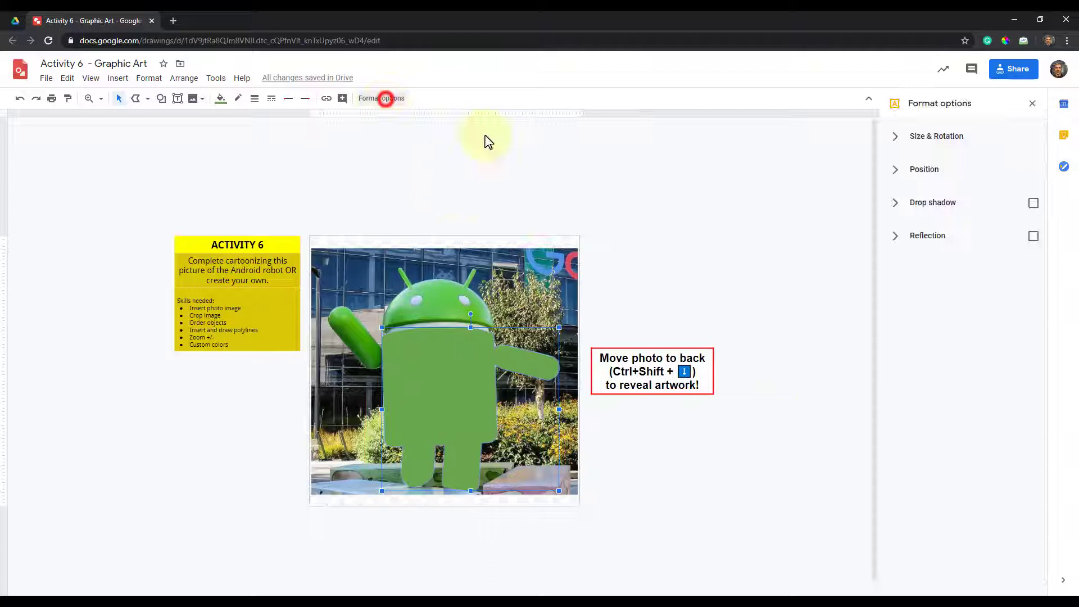
left_click(1032, 202)
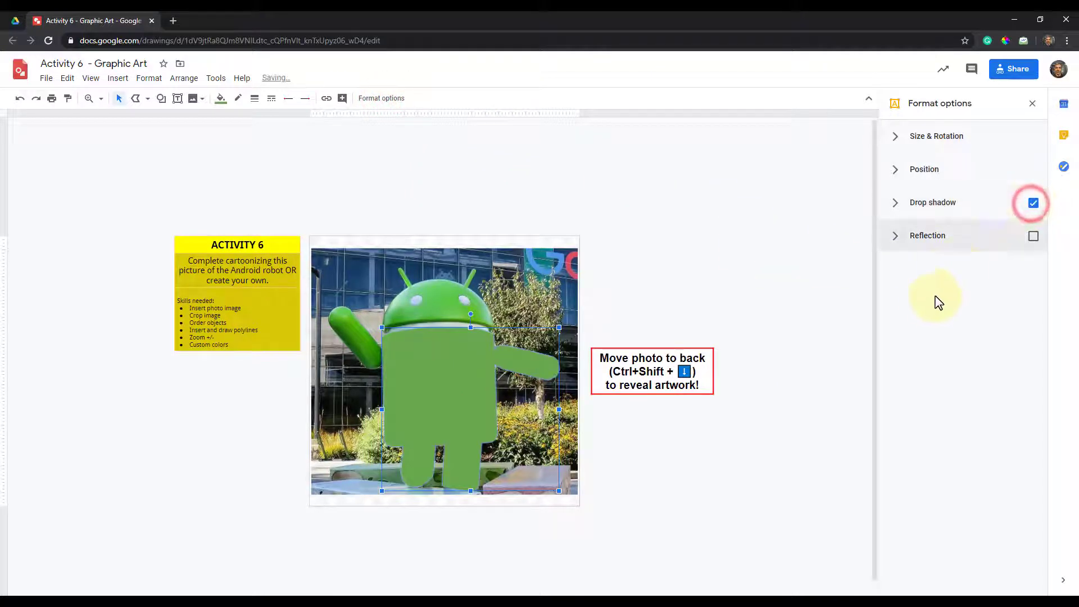
left_click(896, 203)
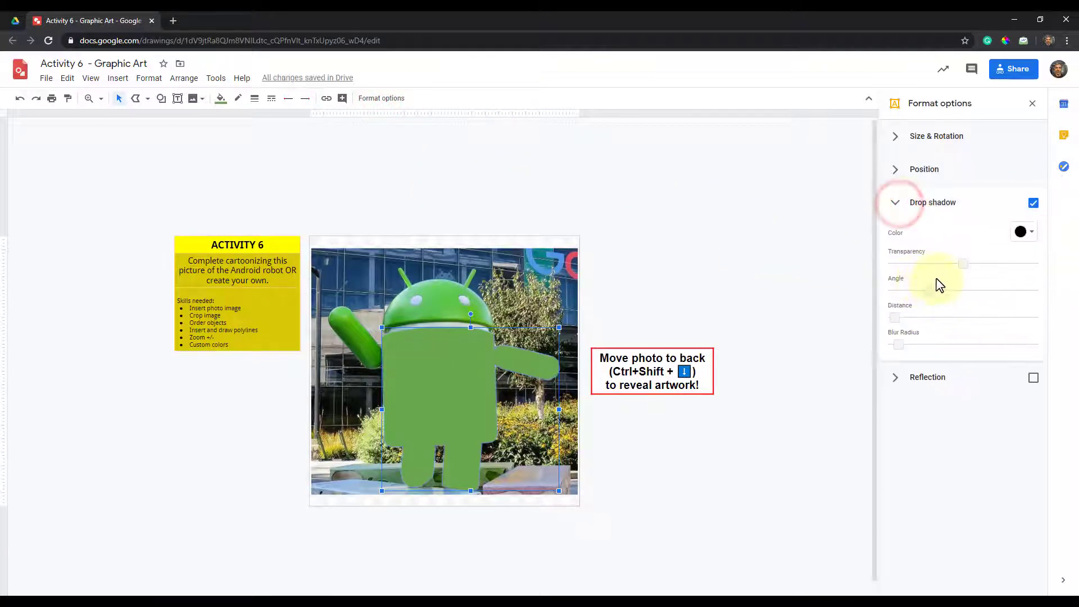
left_click_drag(906, 354, 911, 357)
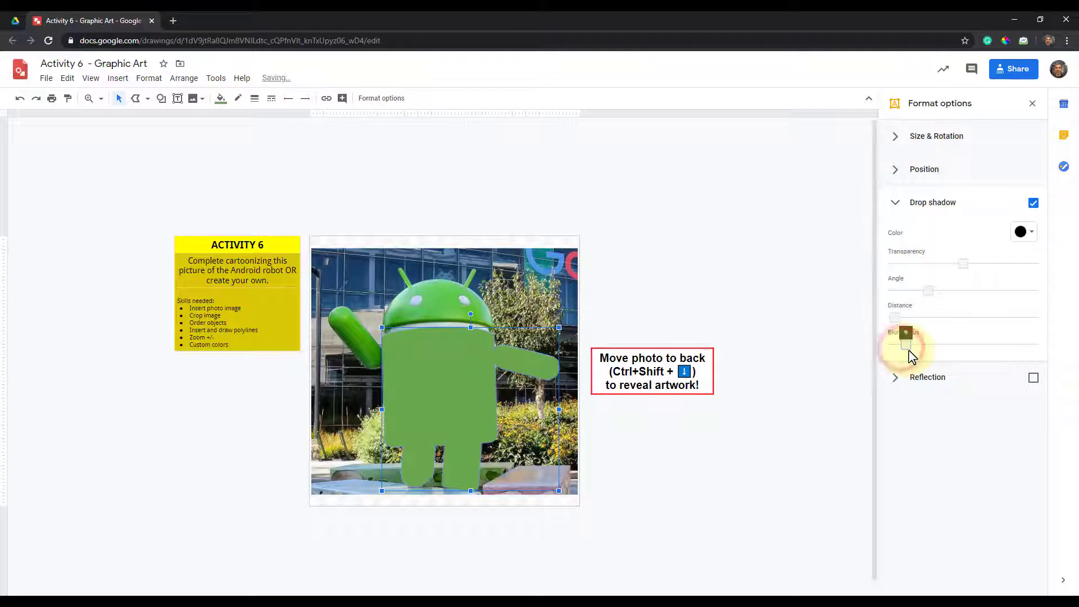
left_click(927, 289)
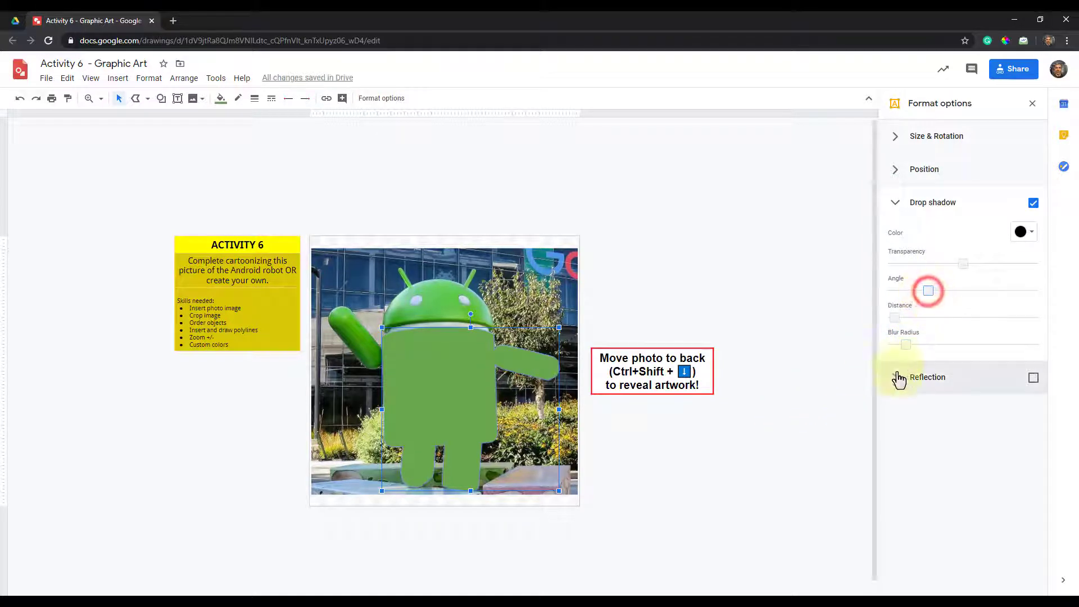
left_click(897, 317)
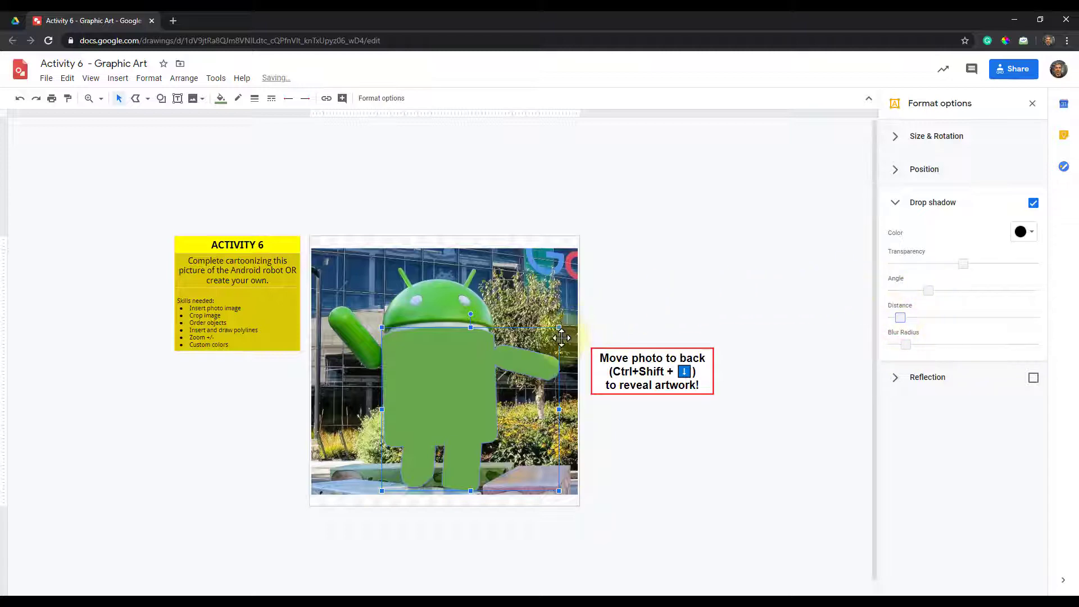
Zoom to 200% and increase the shadow's blur radius further.
left_click(102, 100)
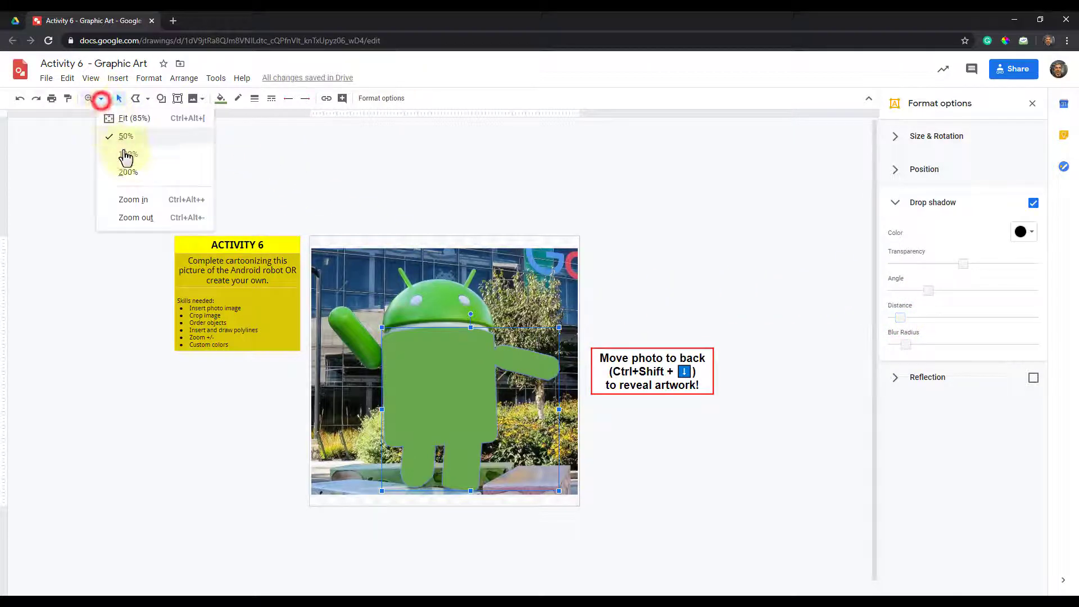
left_click(135, 170)
scroll(508, 346, "down", 5)
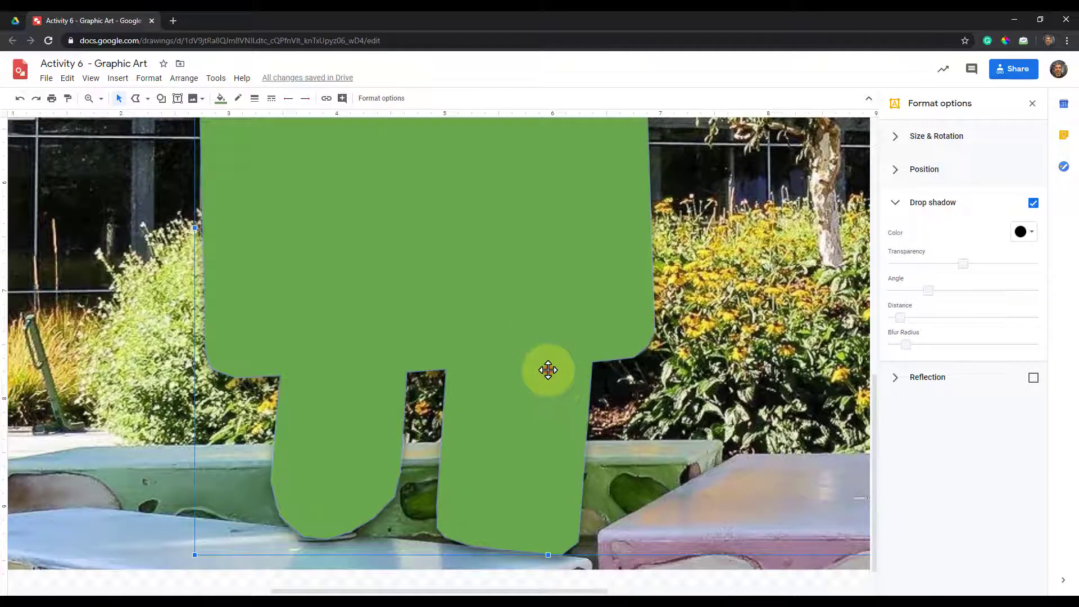
left_click(548, 370)
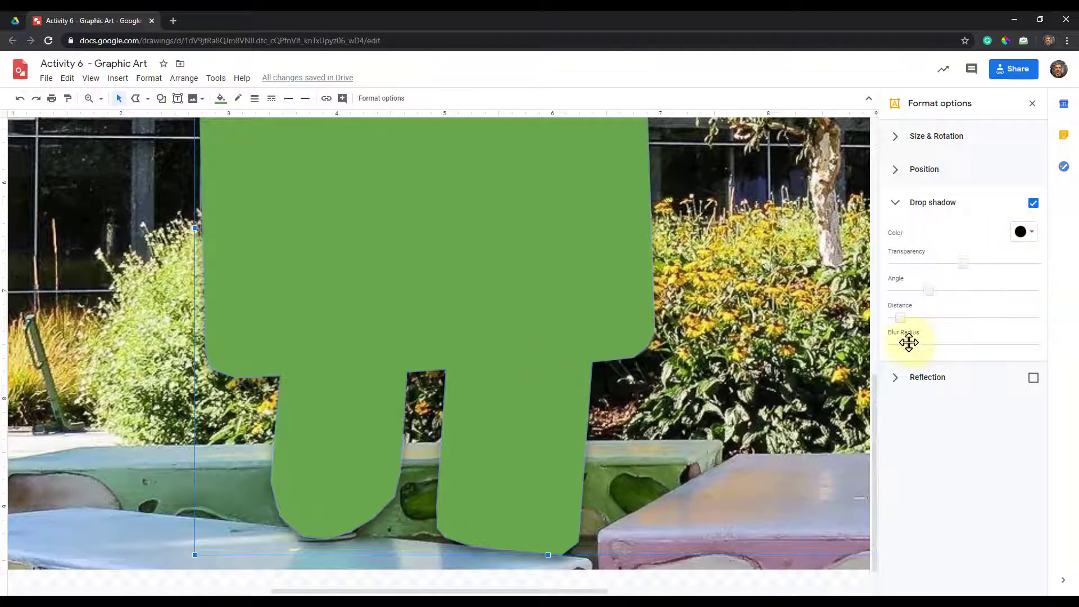
left_click_drag(909, 342, 937, 292)
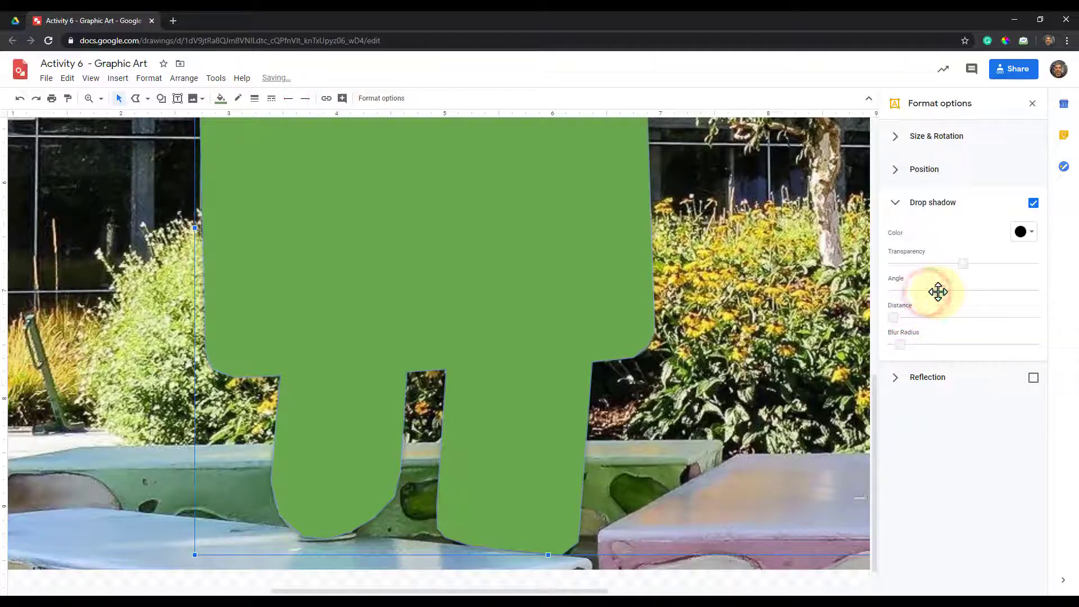
left_click(912, 210)
Start a polyline at the raised arm's right edge and trace up around its rounded tip.
scroll(549, 281, "up", 6)
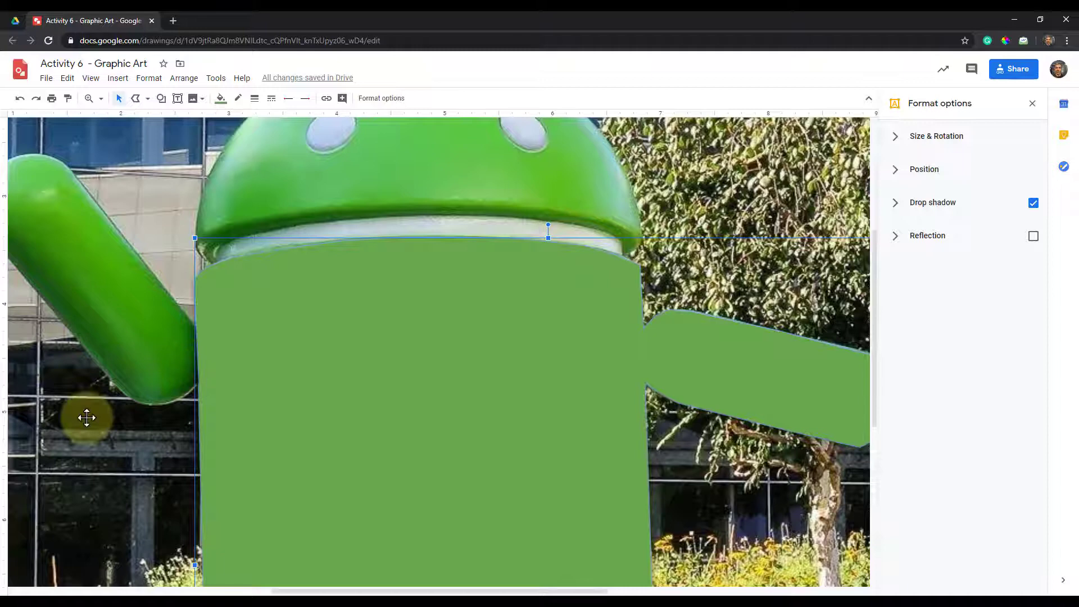
left_click_drag(328, 593, 253, 592)
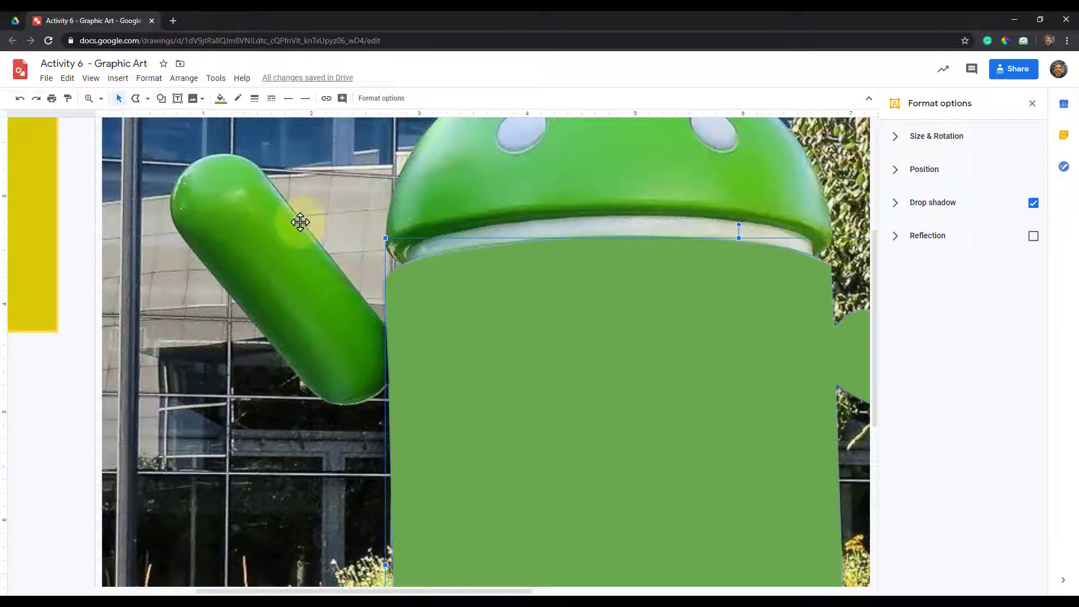
left_click(136, 99)
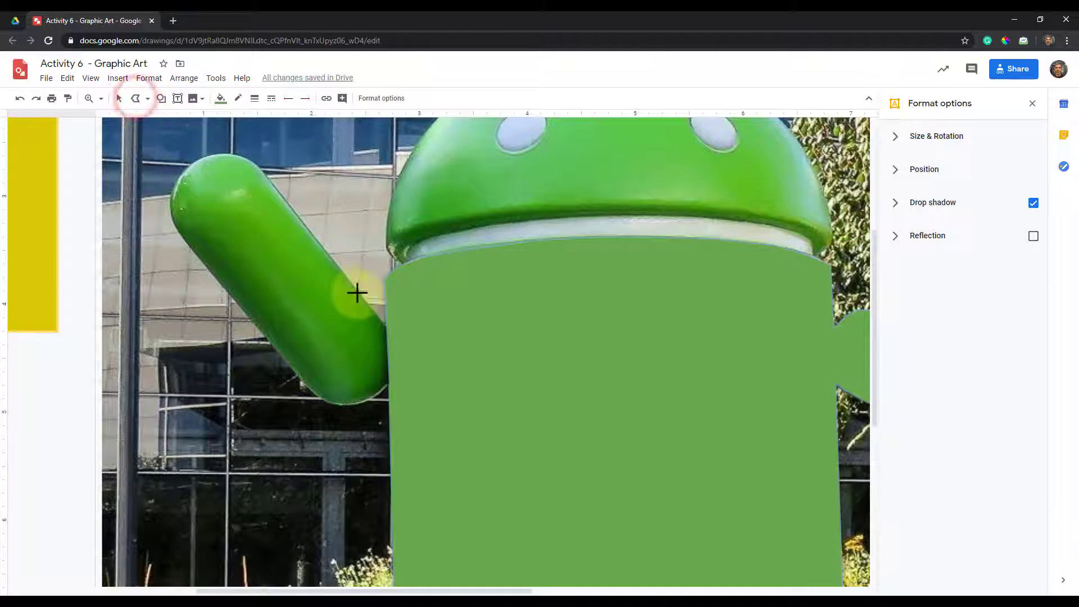
left_click(384, 326)
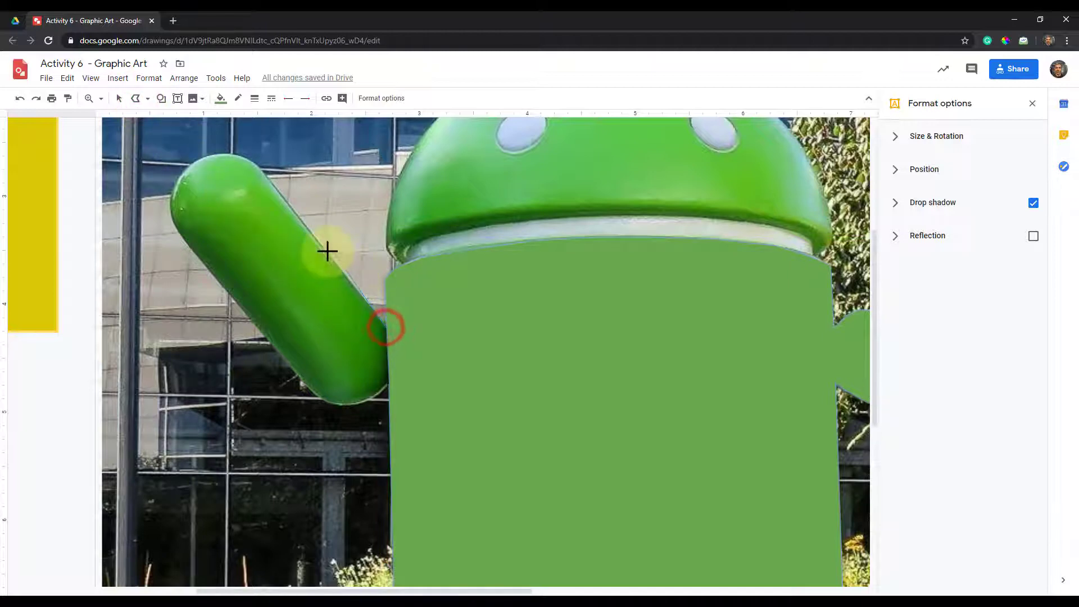
left_click(259, 173)
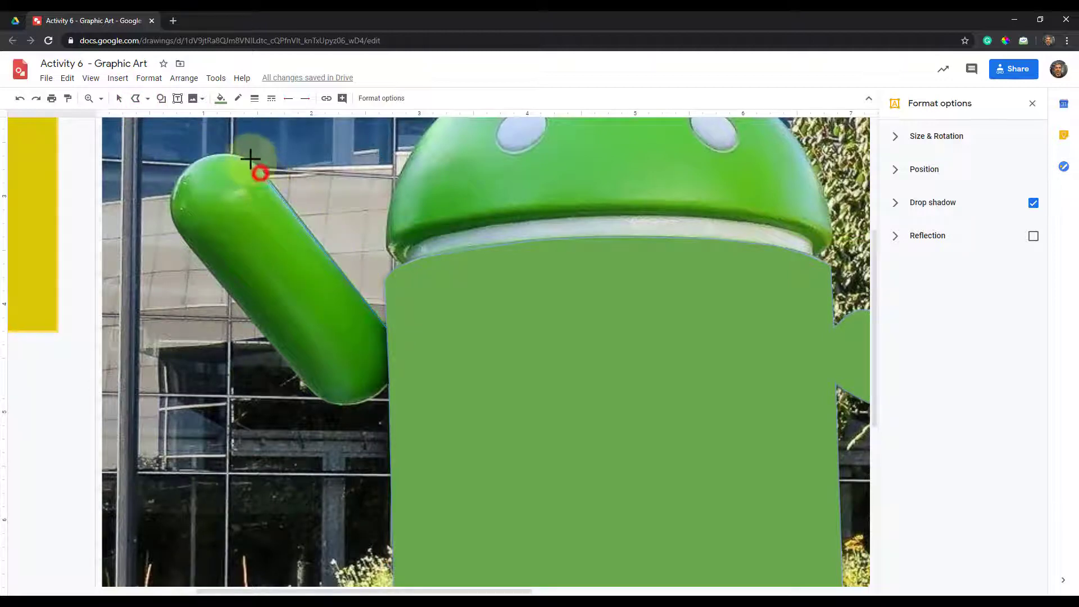
left_click(234, 154)
left_click(212, 154)
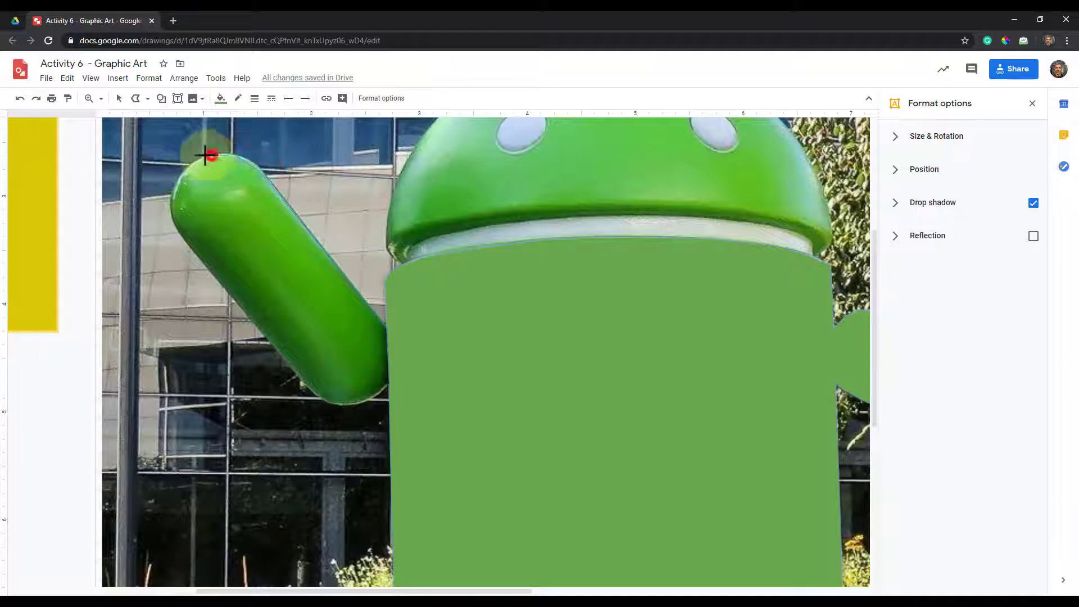
left_click(187, 161)
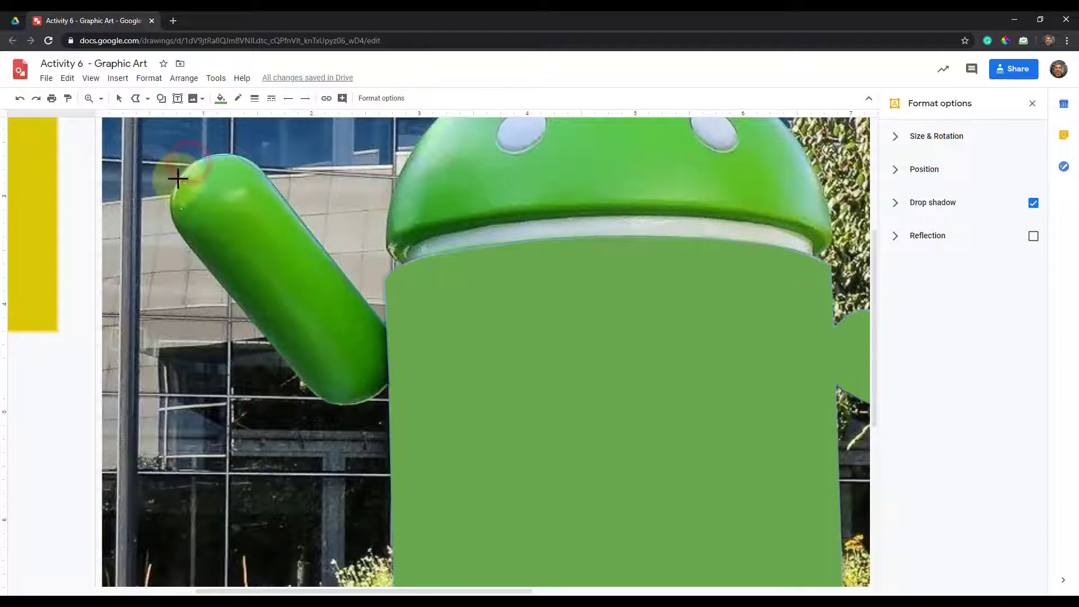
left_click(177, 178)
left_click(169, 193)
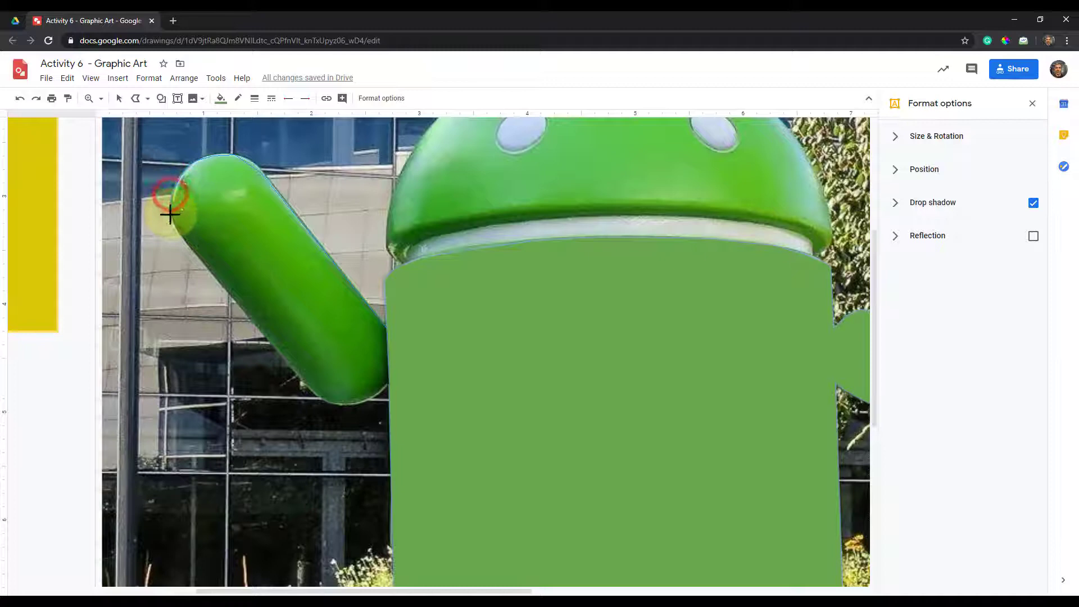
left_click(169, 218)
Trace down the arm's lower edge and bottom curve, closing the outline at the start point.
left_click(182, 238)
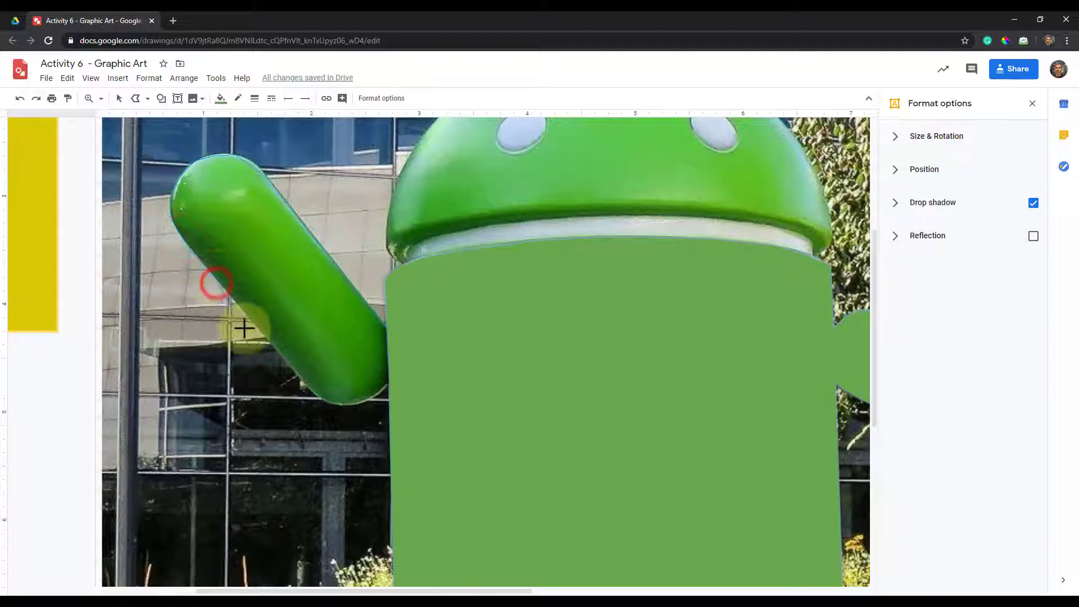
left_click(267, 340)
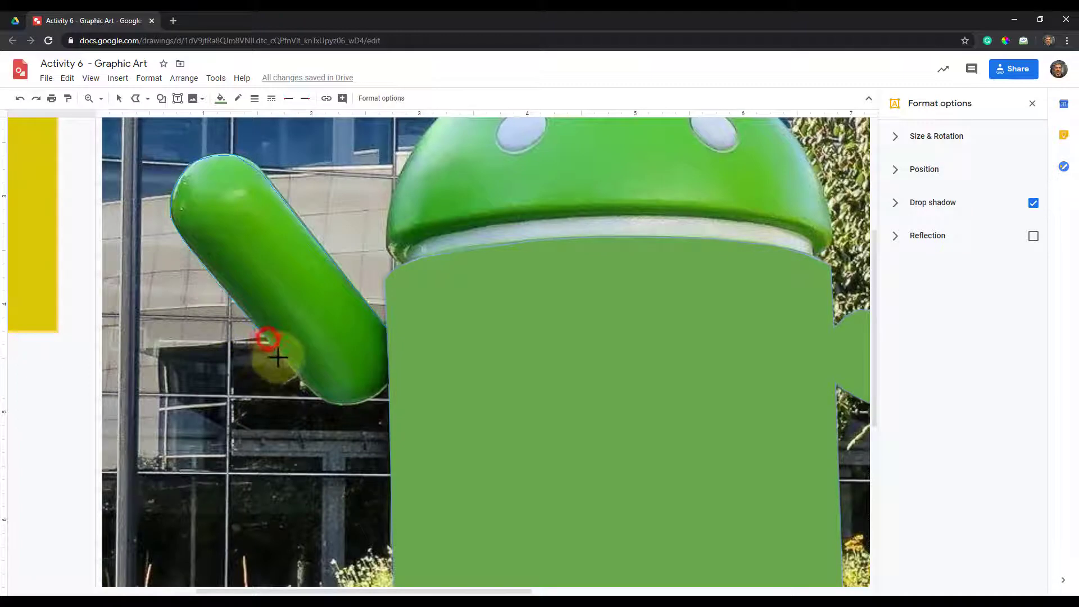
left_click(305, 383)
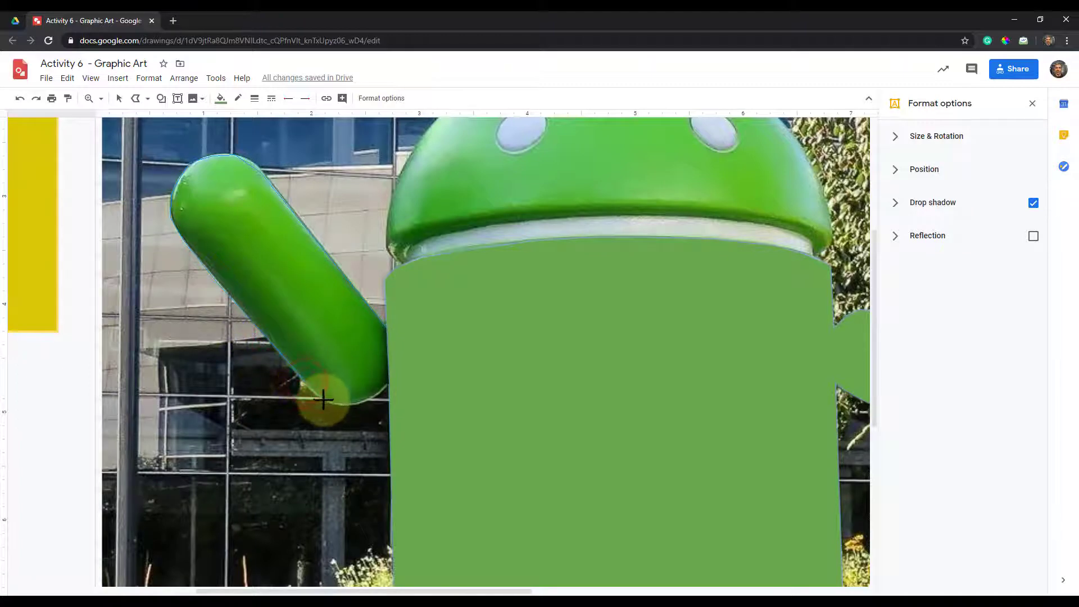
left_click(326, 401)
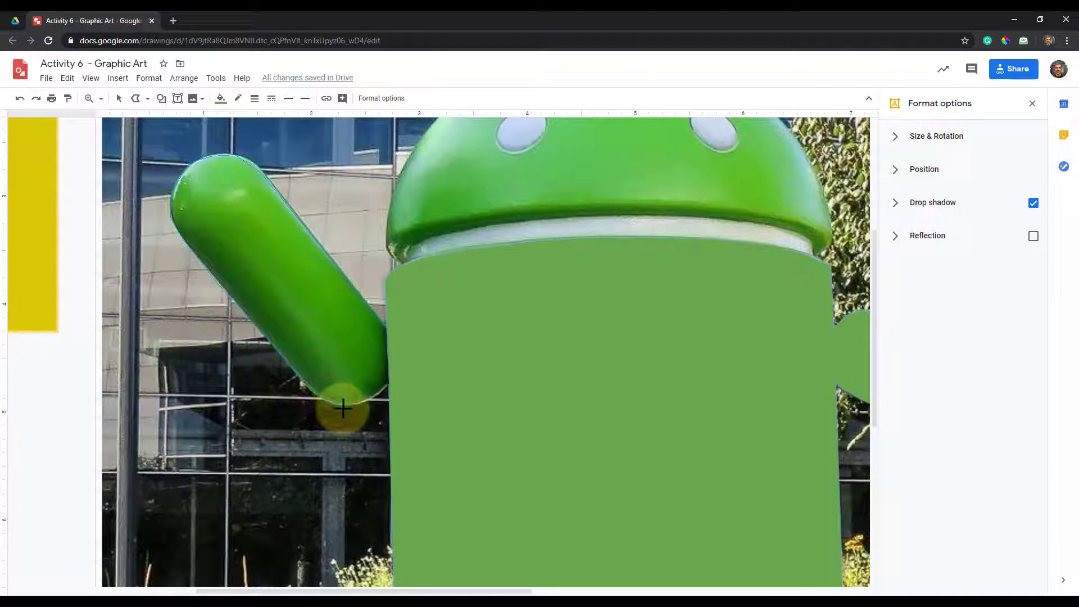
left_click(349, 403)
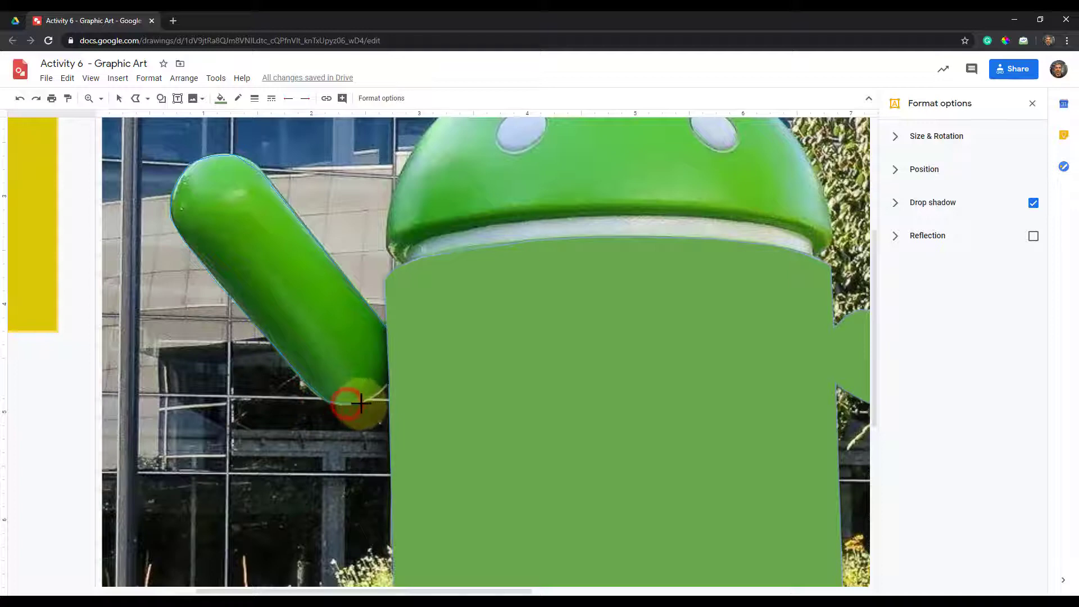
left_click(364, 401)
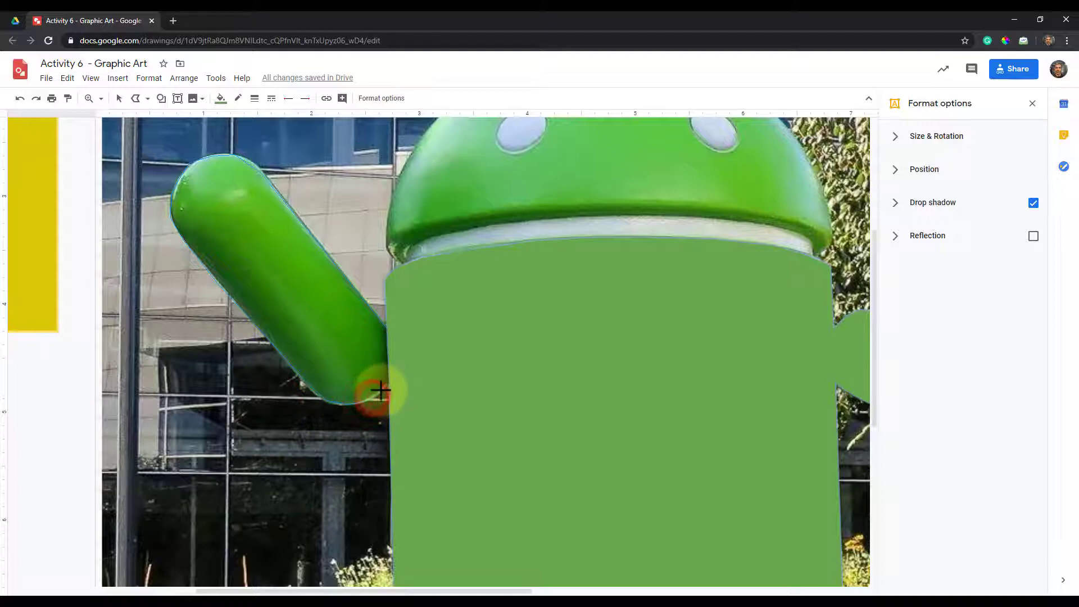
left_click(388, 382)
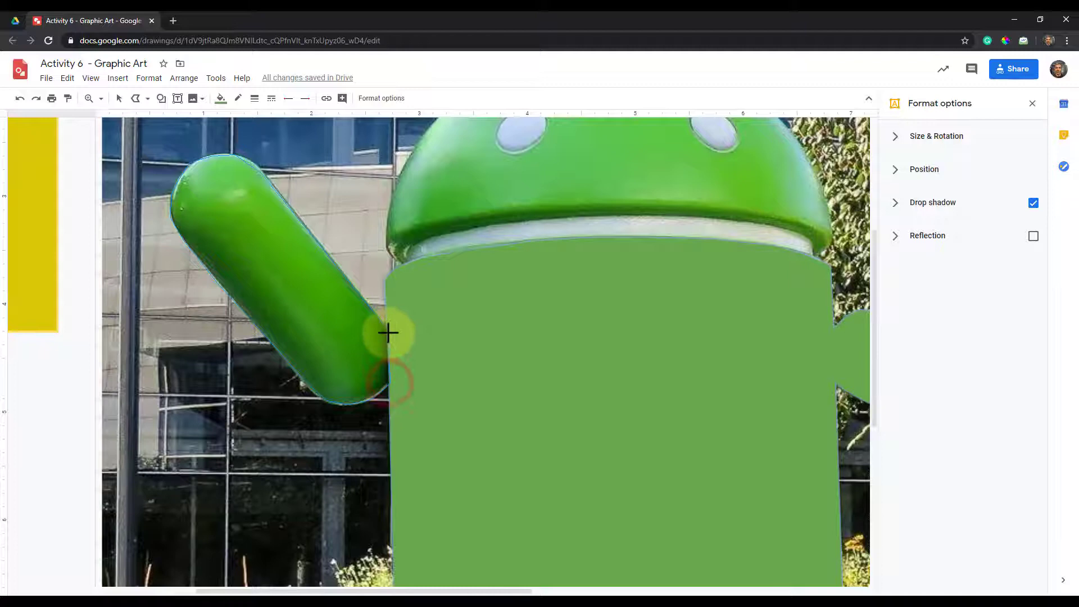
left_click(385, 326)
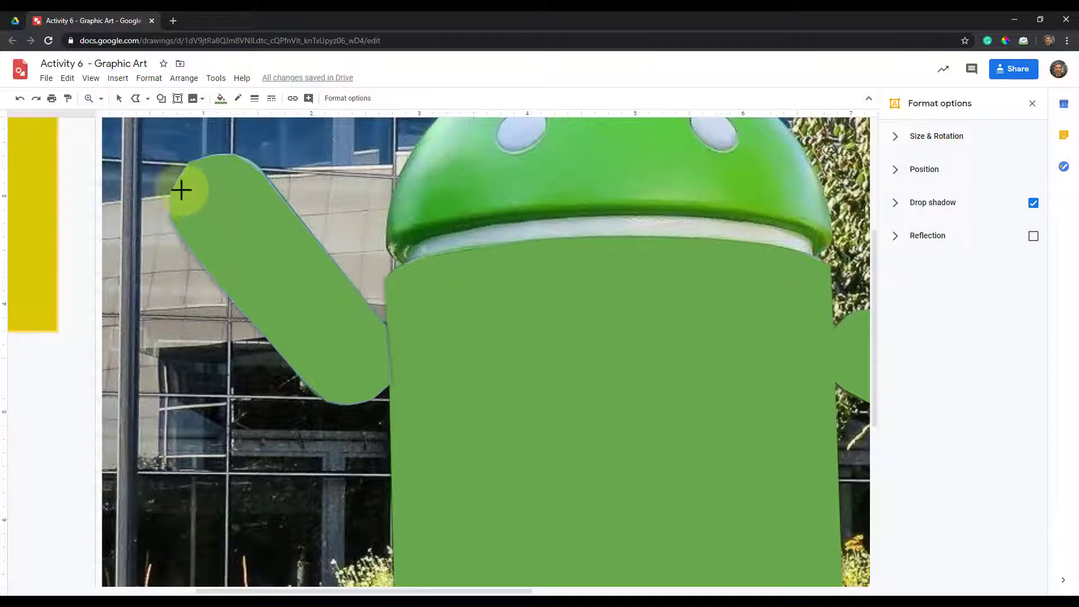
Select the Android photo and bring it to the front with Ctrl+Shift+Up.
left_click(115, 100)
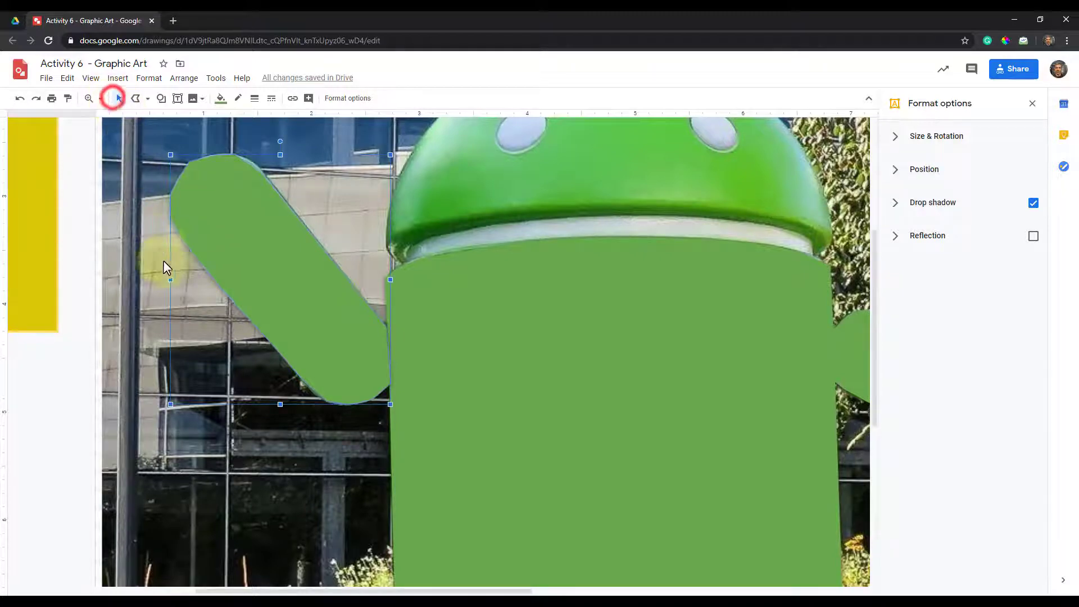
left_click(142, 346)
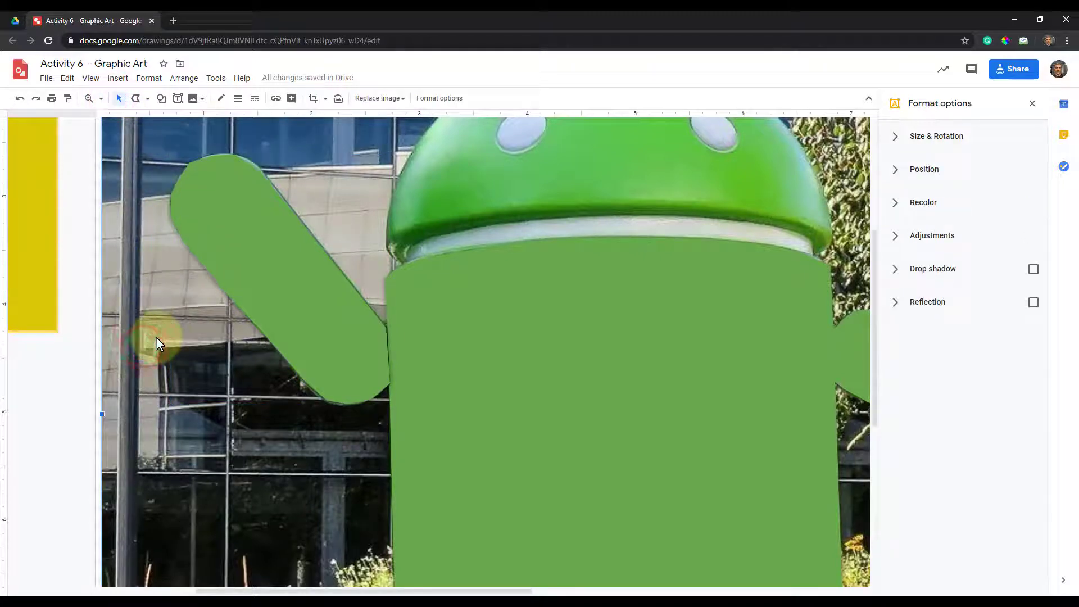
key("ctrl+shift+Up")
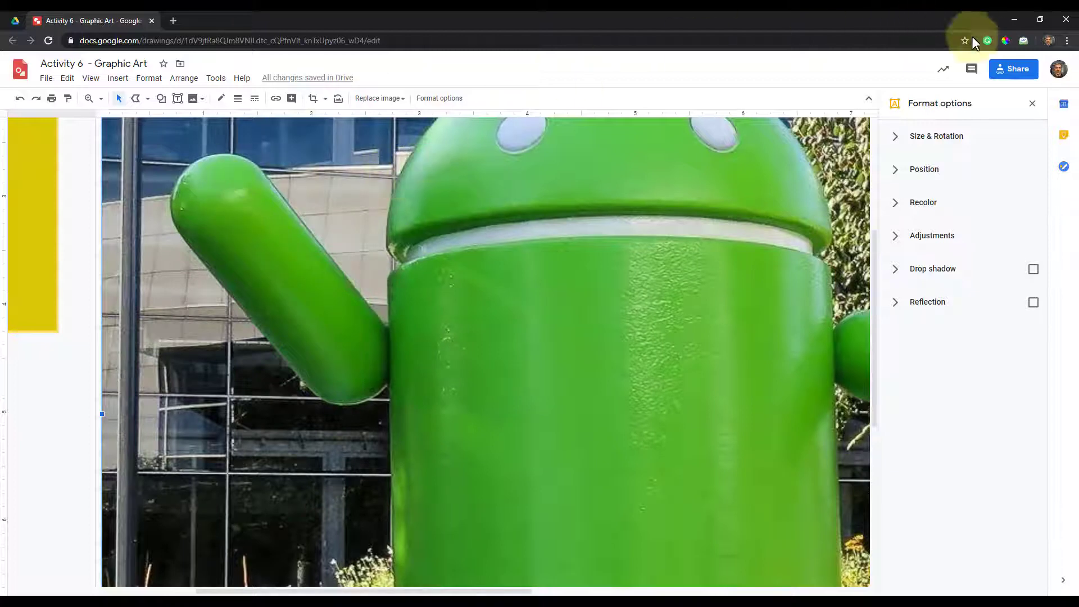
Sample the robot arm's green with the ColorPick eyedropper, reading hex 66C14F.
left_click(1003, 41)
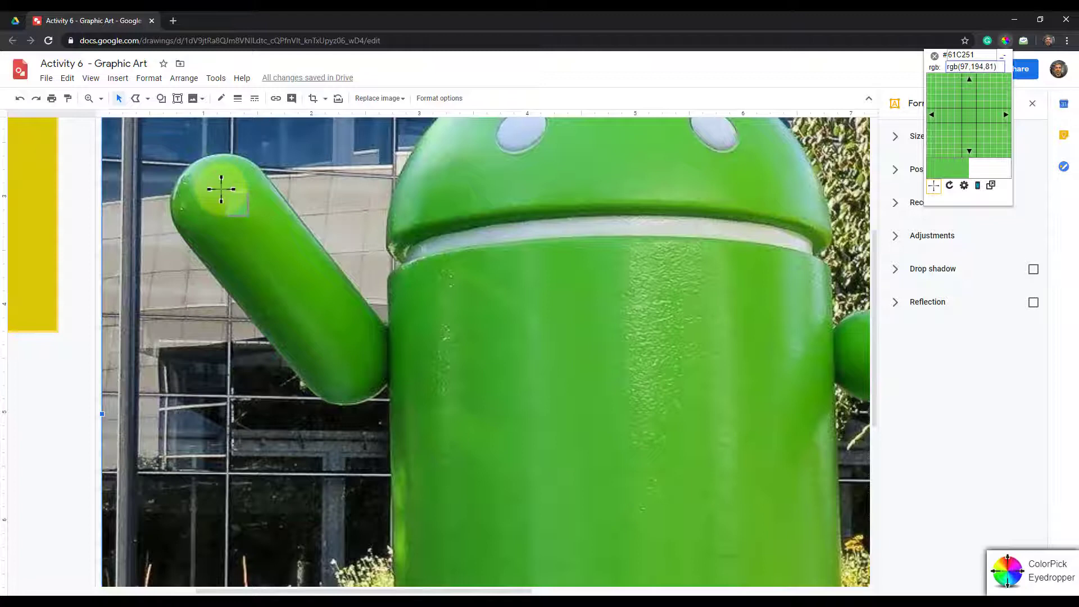
left_click(222, 194)
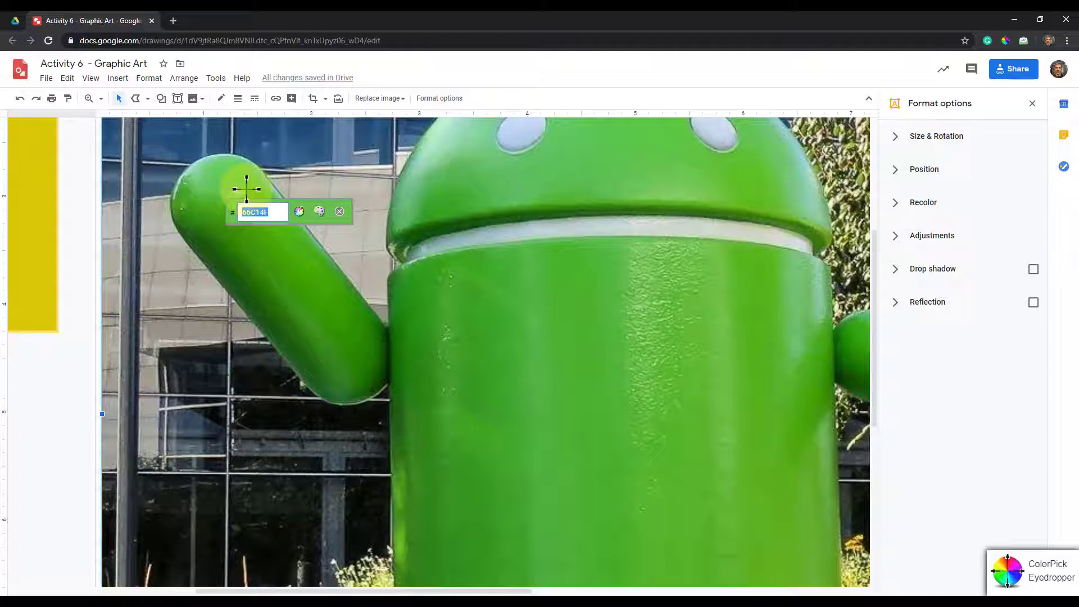
left_click(340, 212)
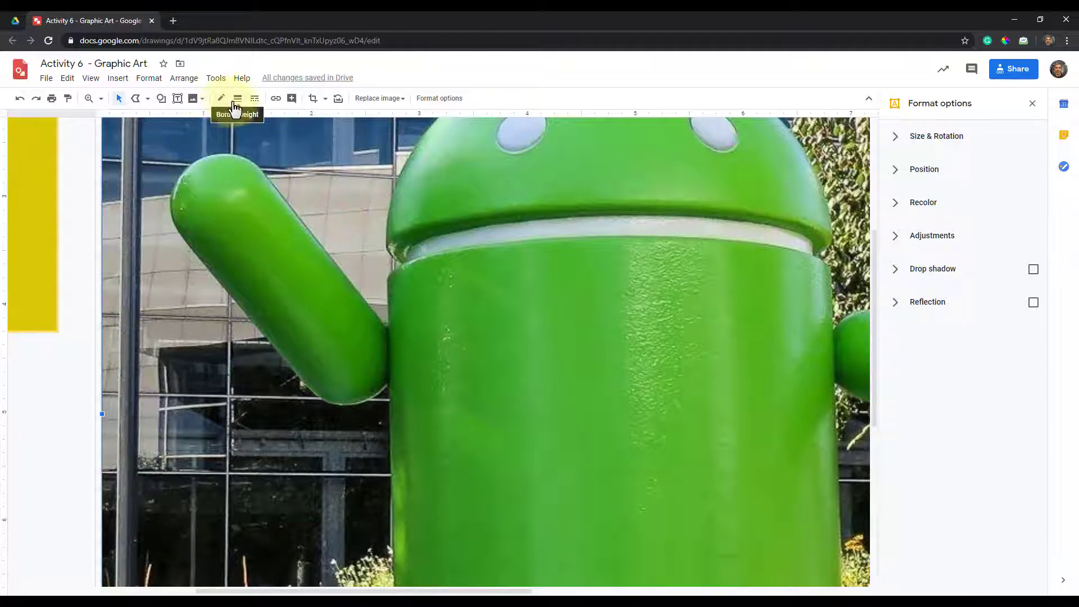
Send the photo behind the shapes and fill the arm with custom colour #66c14f.
left_click(151, 274)
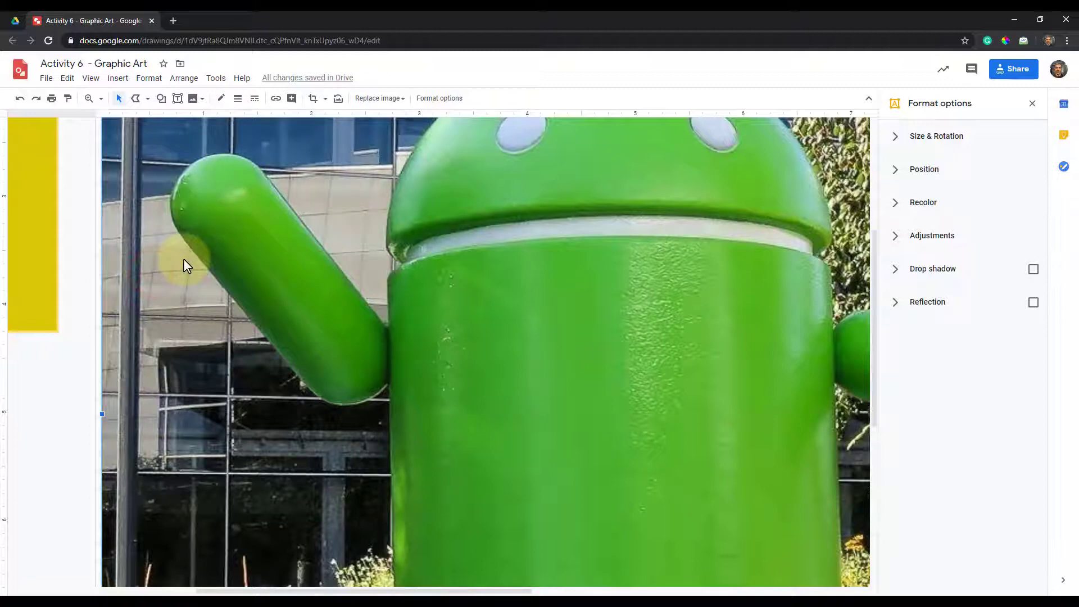
key("ctrl+shift+Down")
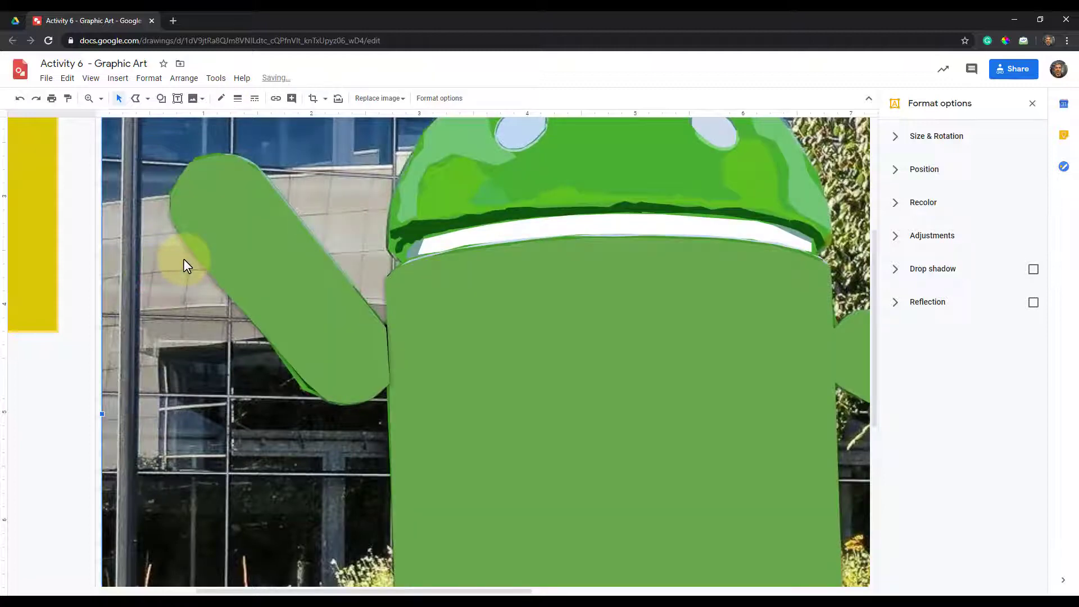
left_click(238, 252)
left_click(216, 100)
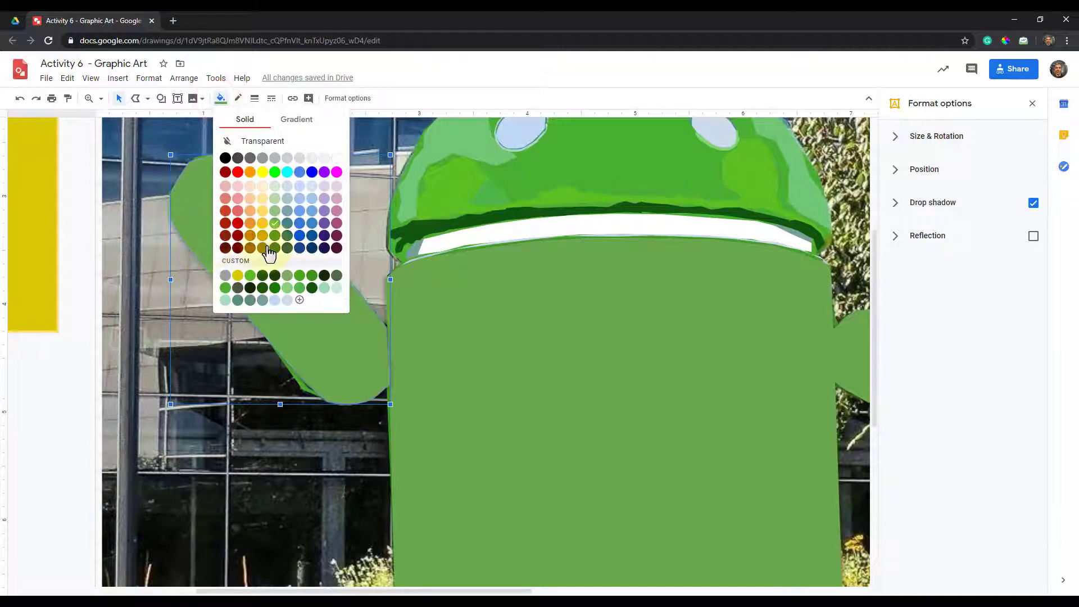
left_click(250, 264)
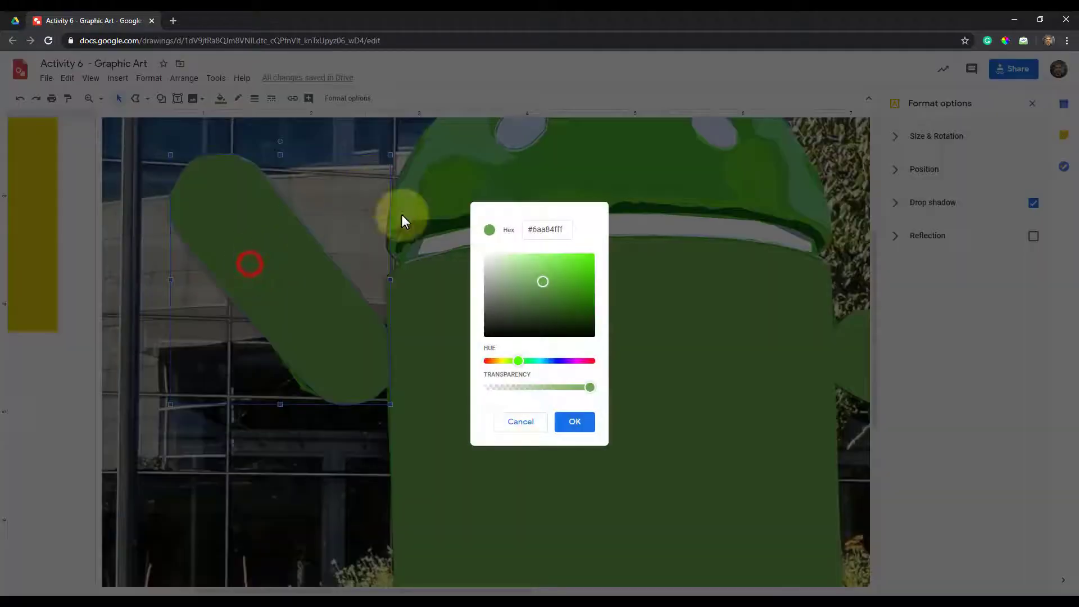
left_click_drag(552, 226, 530, 221)
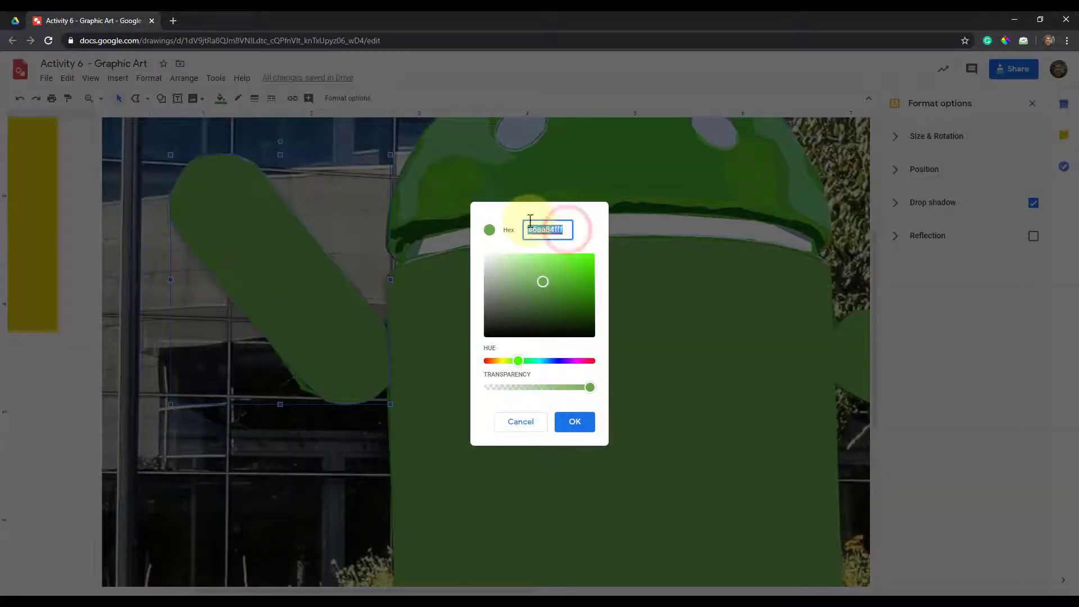
left_click(573, 427)
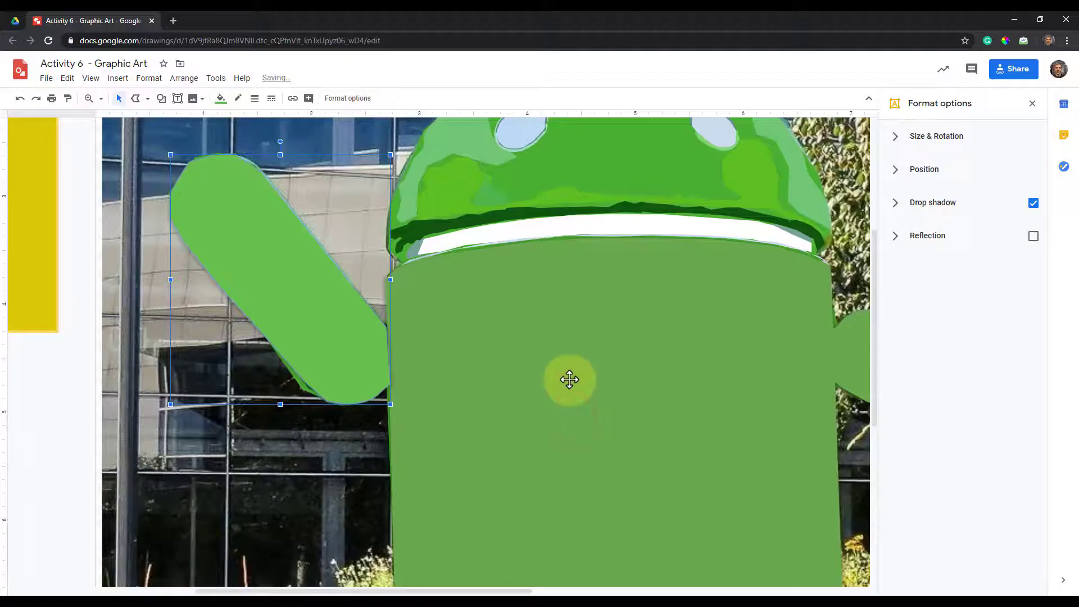
Fill the body shape with the same custom green #66c14f.
left_click(570, 376)
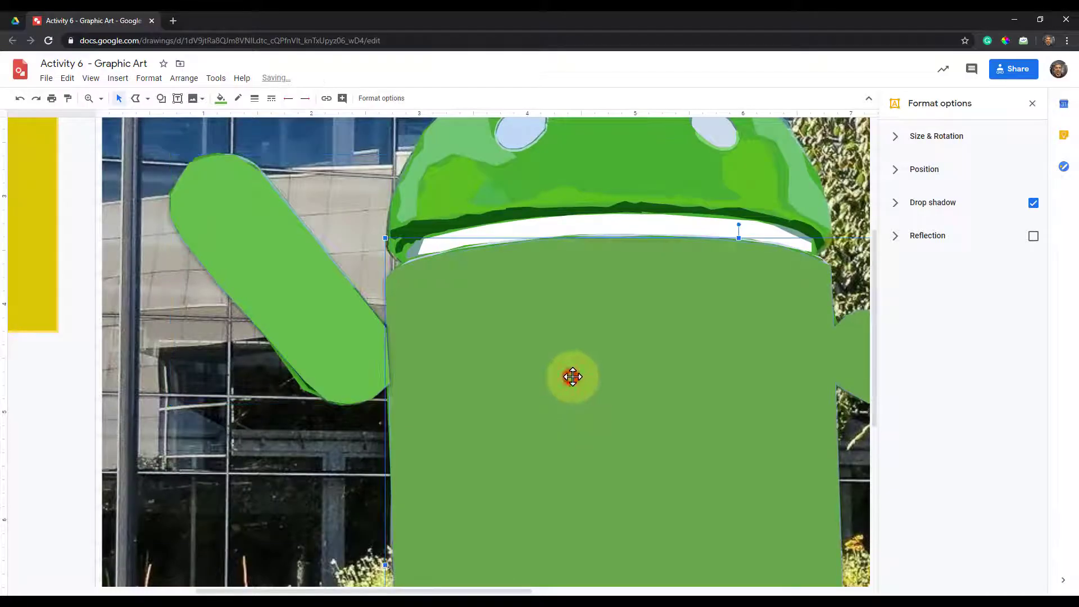
left_click(222, 102)
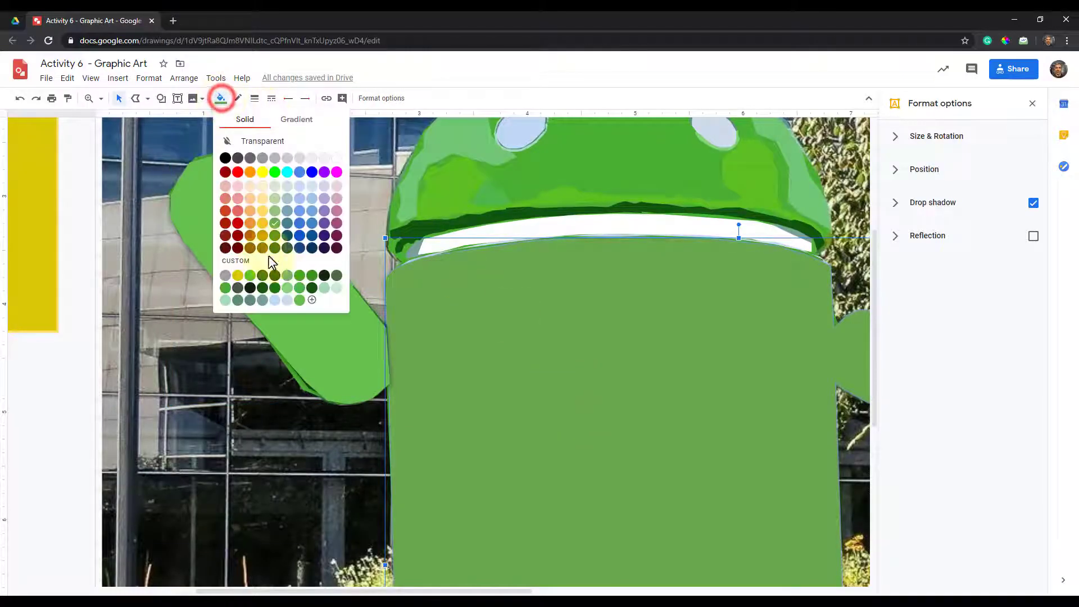
left_click(299, 302)
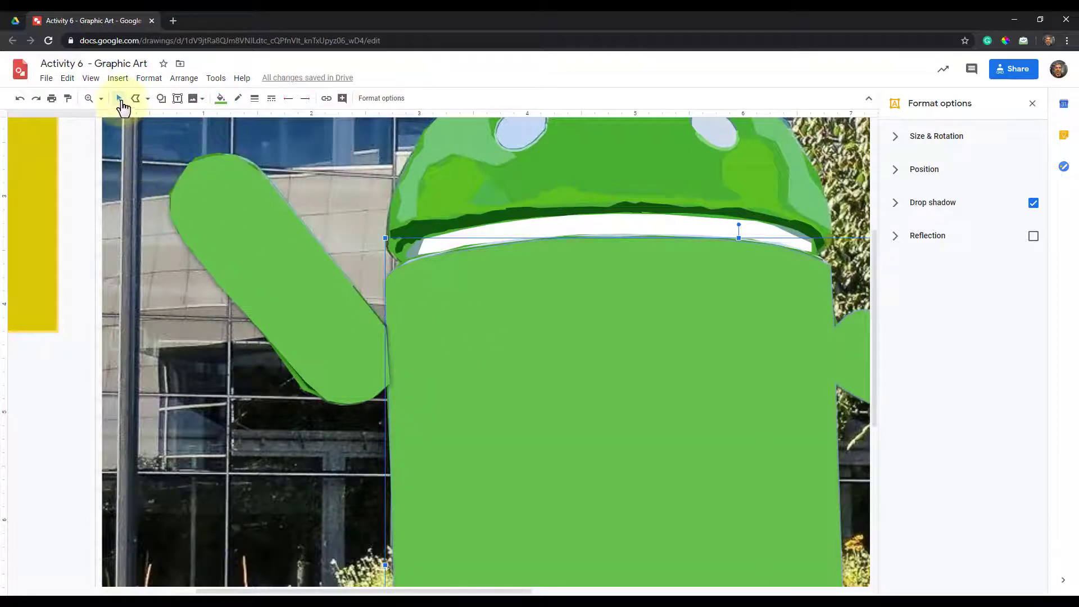
Zoom out to review the whole recoloured Android drawing.
left_click(101, 98)
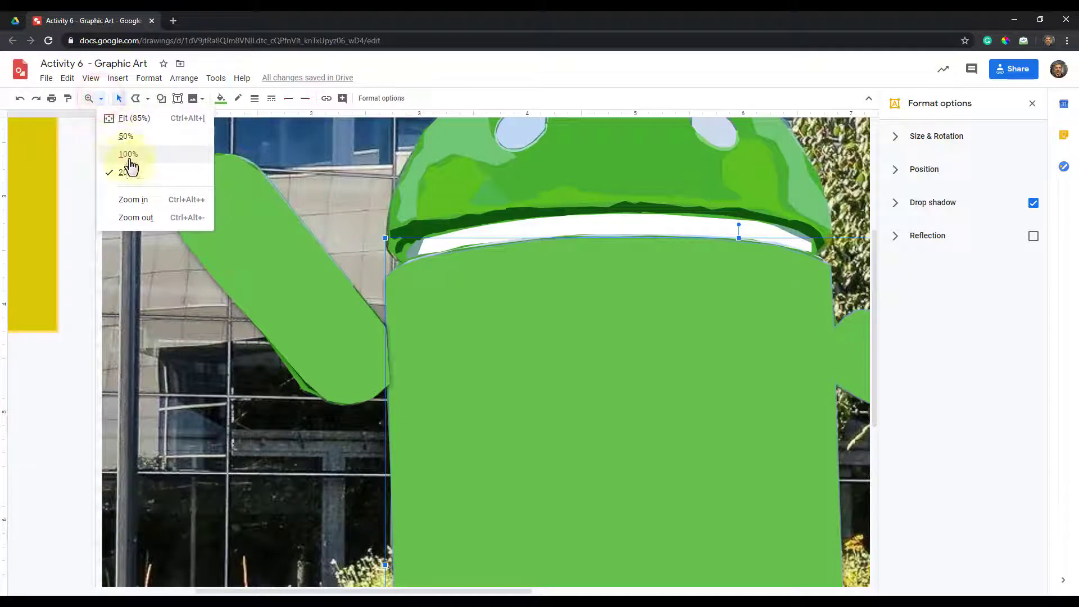
left_click(136, 217)
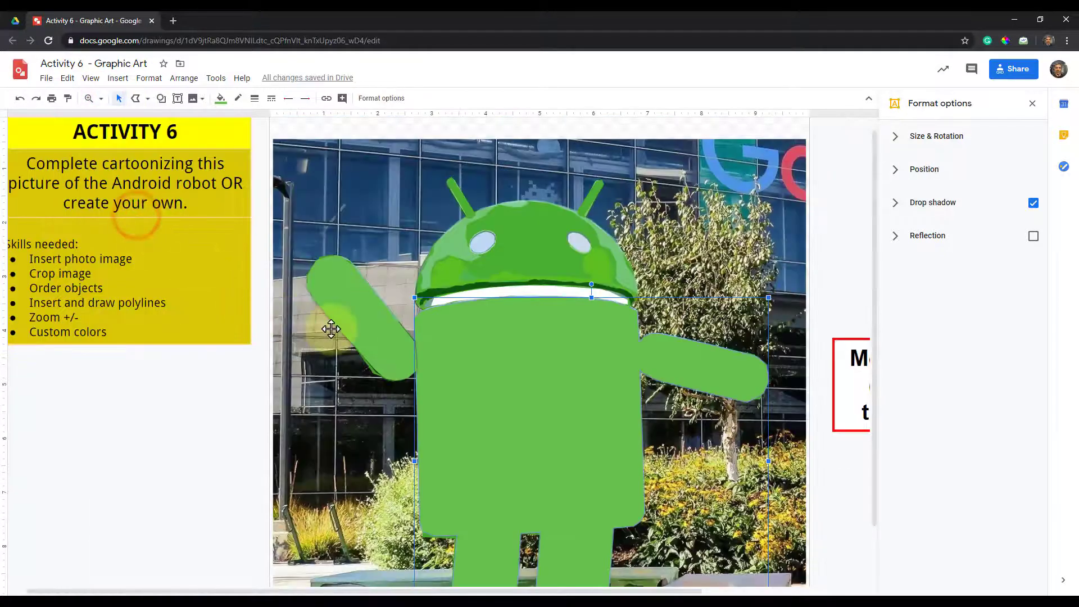
scroll(360, 327, "down", 1)
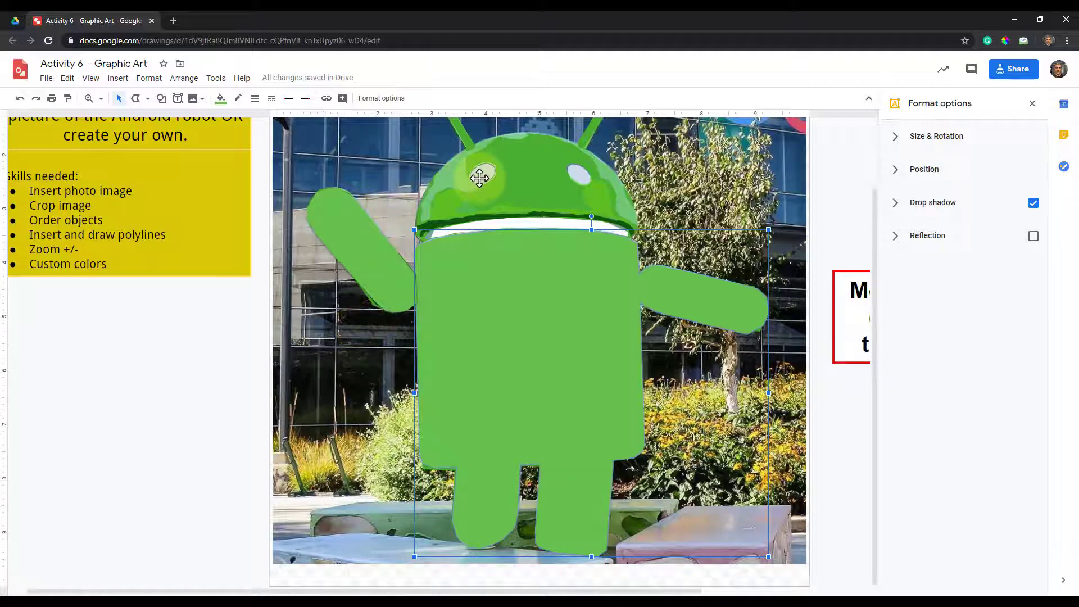
scroll(478, 238, "up", 1)
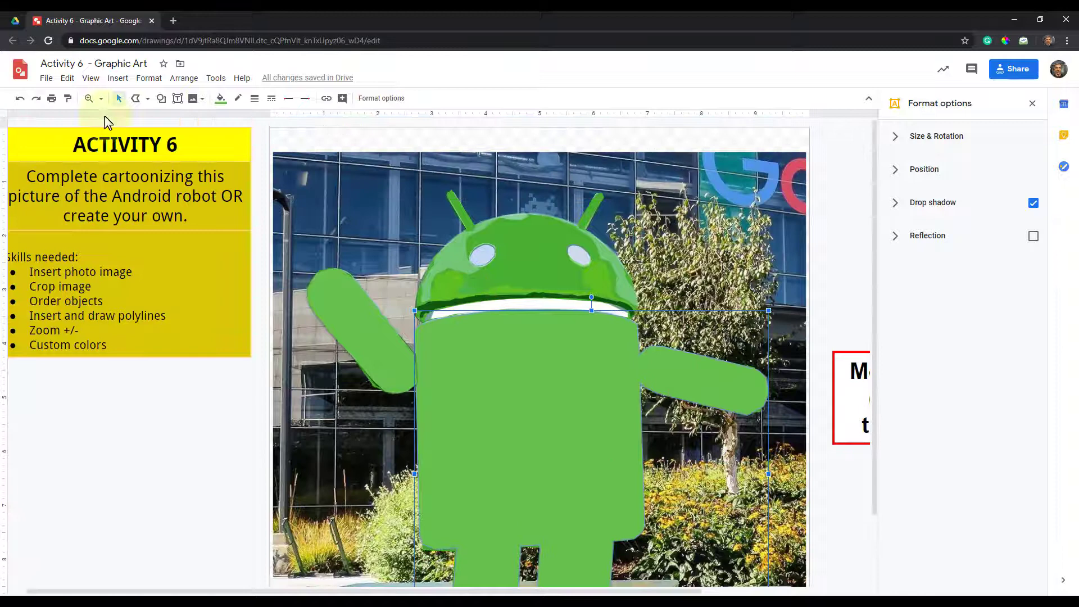
Zoom in close on the robot's head and eye.
left_click(101, 99)
left_click(137, 200)
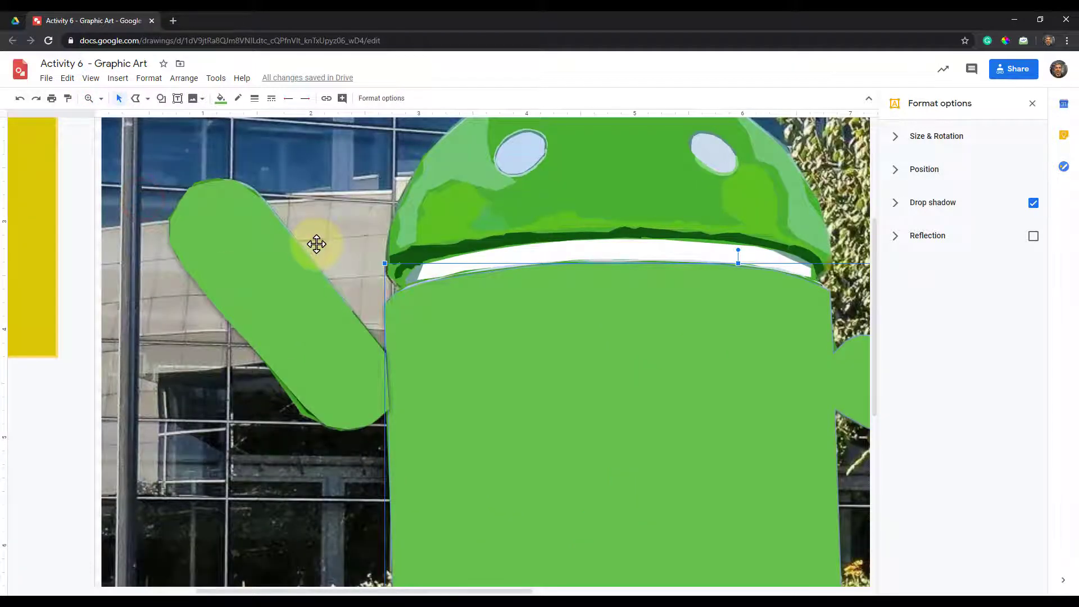
scroll(317, 243, "up", 2)
scroll(328, 229, "up", 2)
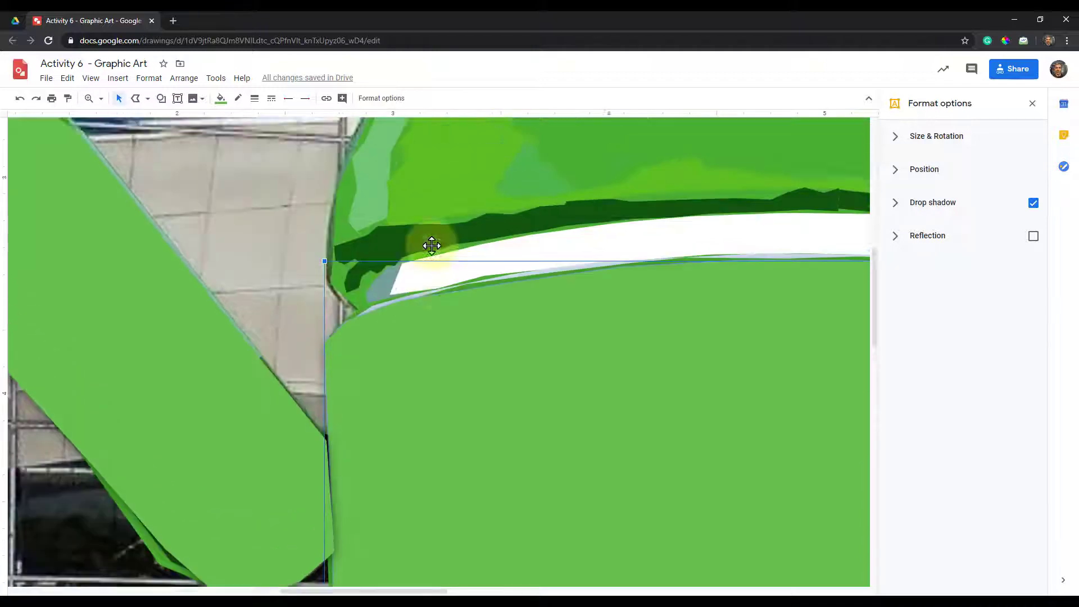
scroll(429, 241, "up", 2)
scroll(431, 237, "up", 2)
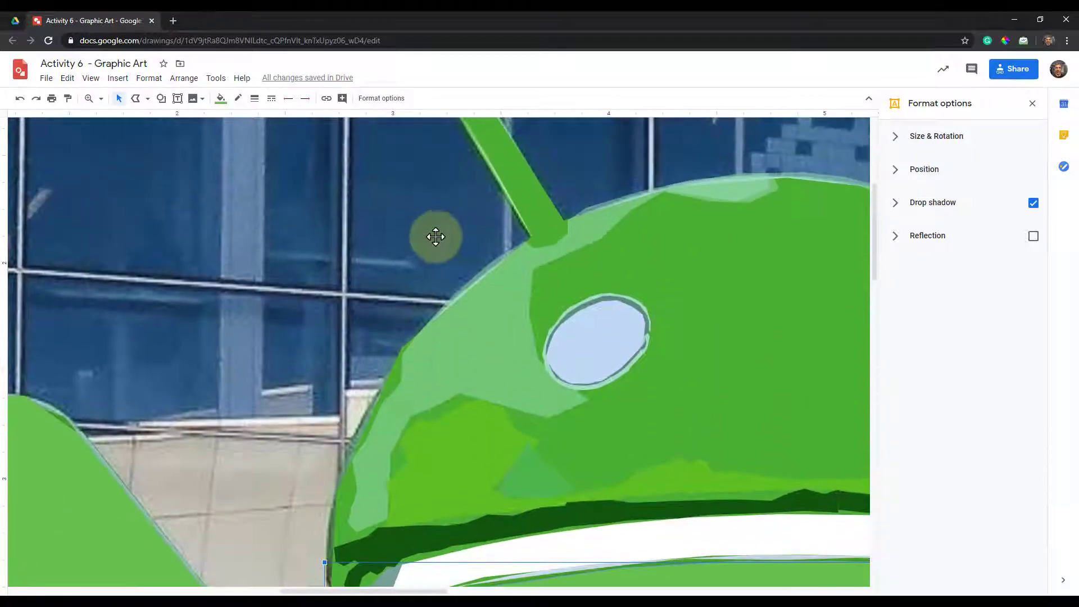
Select the small light-blue shape at the eye's bottom and send it back behind the dark rim.
left_click(609, 338)
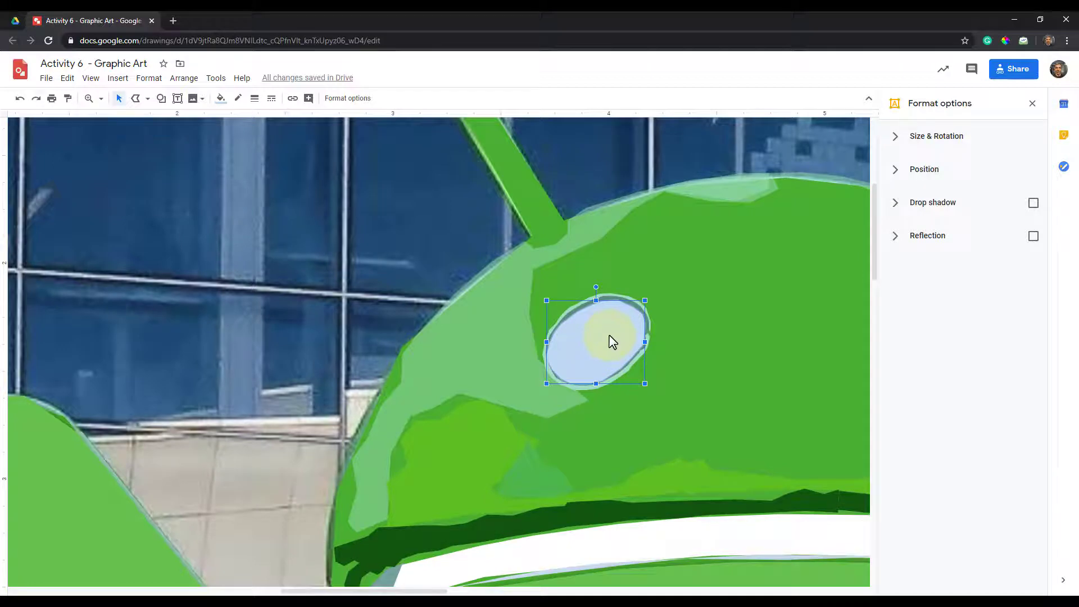
scroll(613, 341, "up", 2)
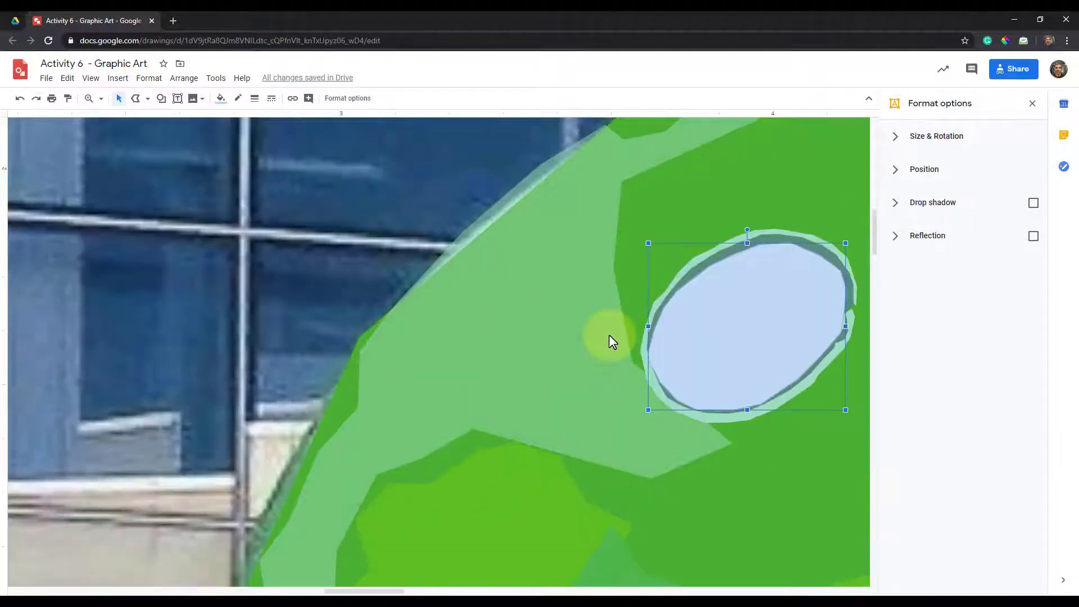
left_click(691, 274)
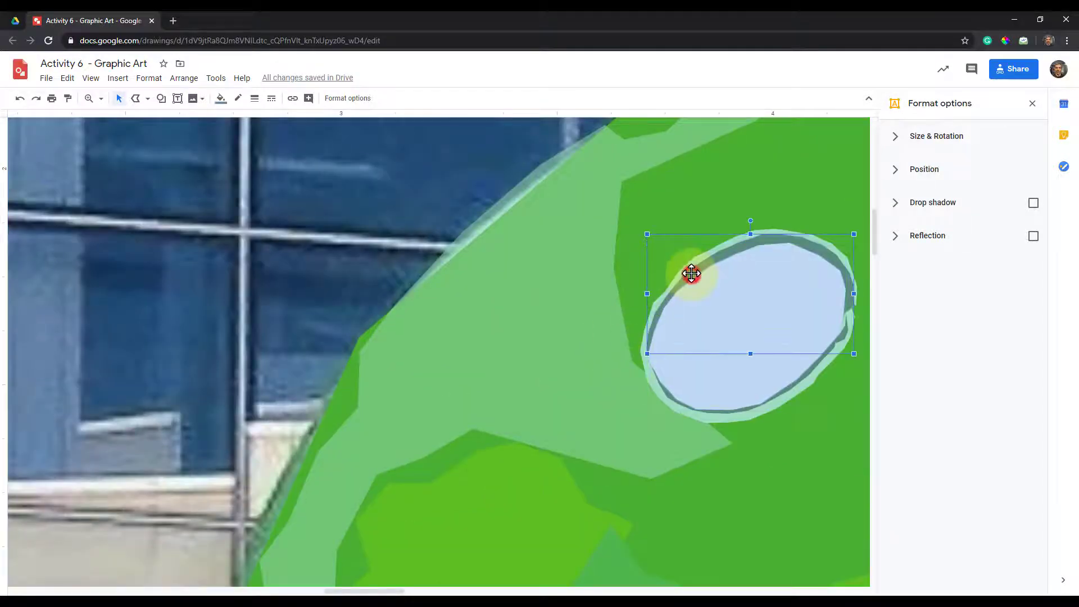
left_click(665, 388)
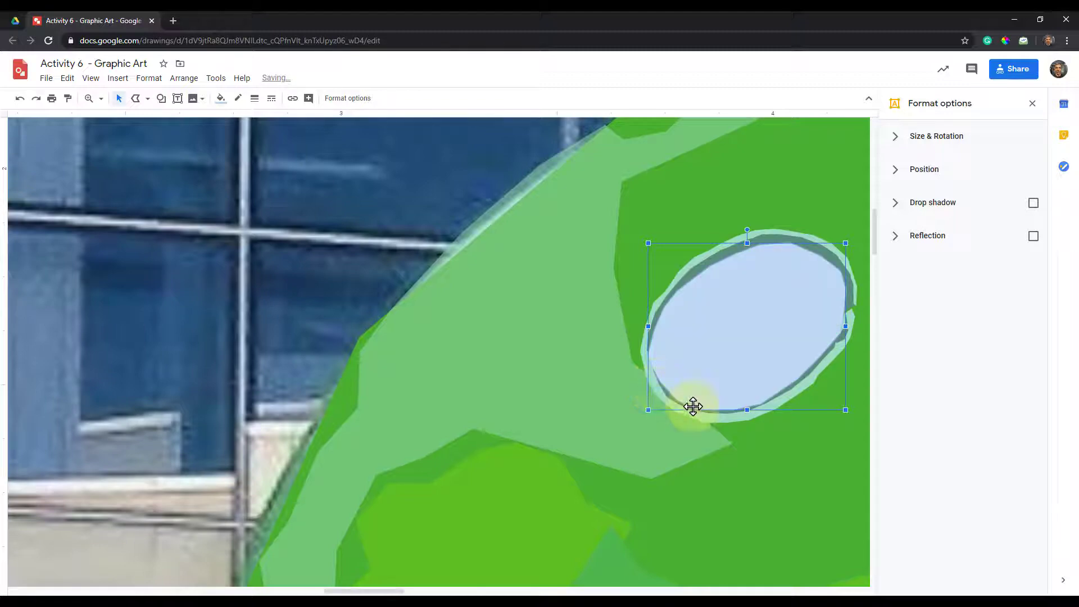
left_click(719, 413)
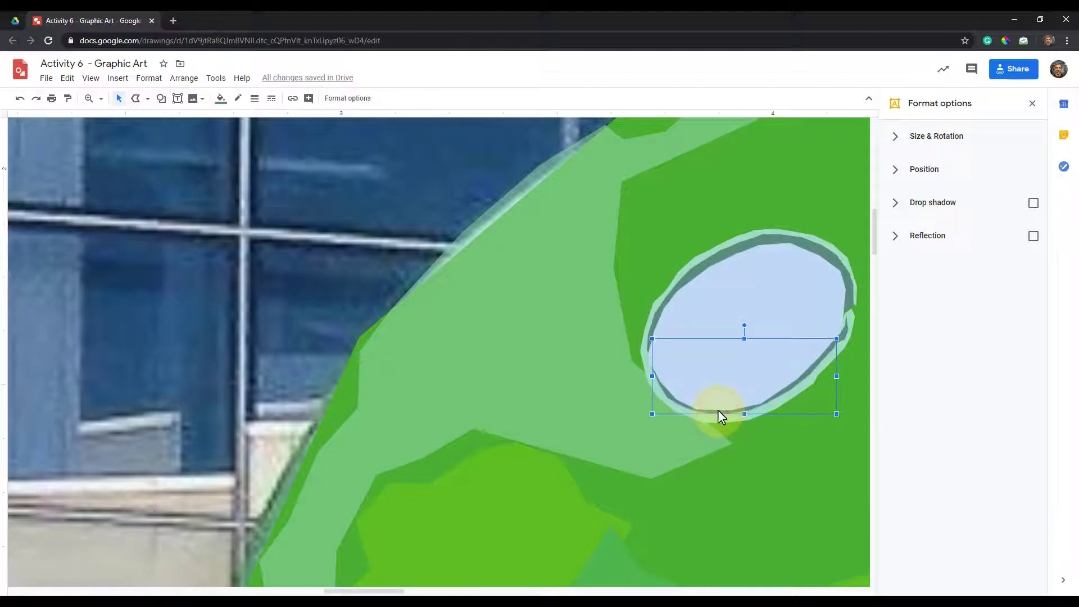
key("ctrl+Down")
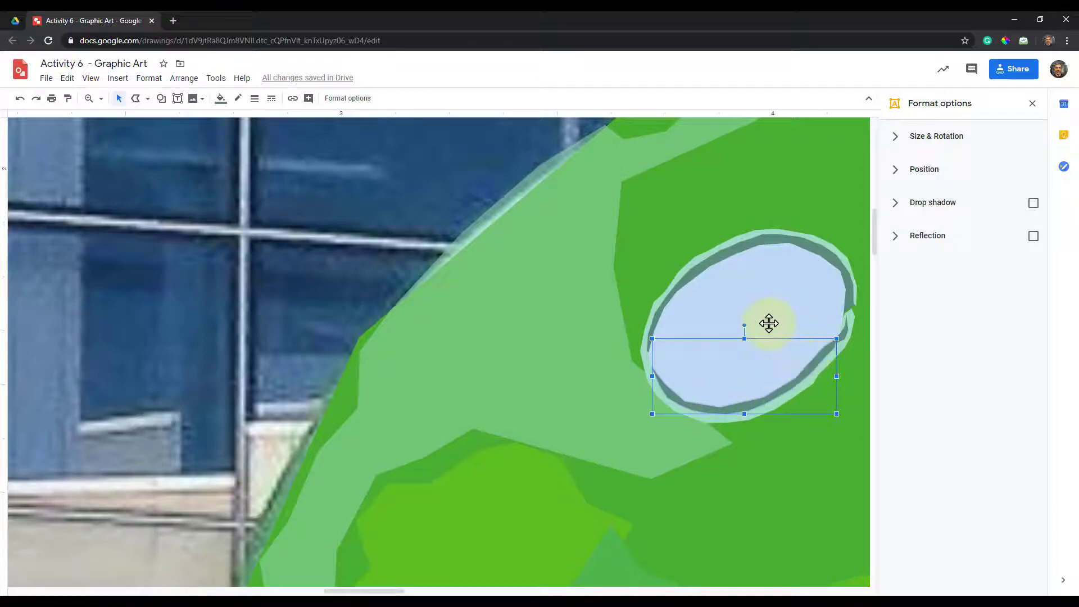
left_click(101, 99)
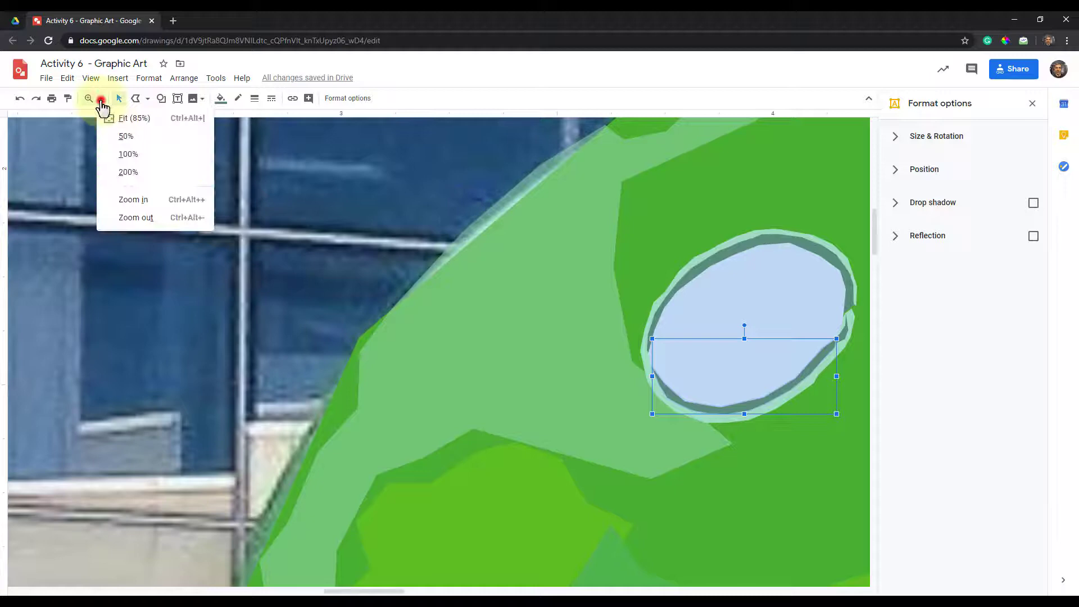
Fit the drawing in view, then bring the Android photo in front of the cartoon robot.
left_click(120, 121)
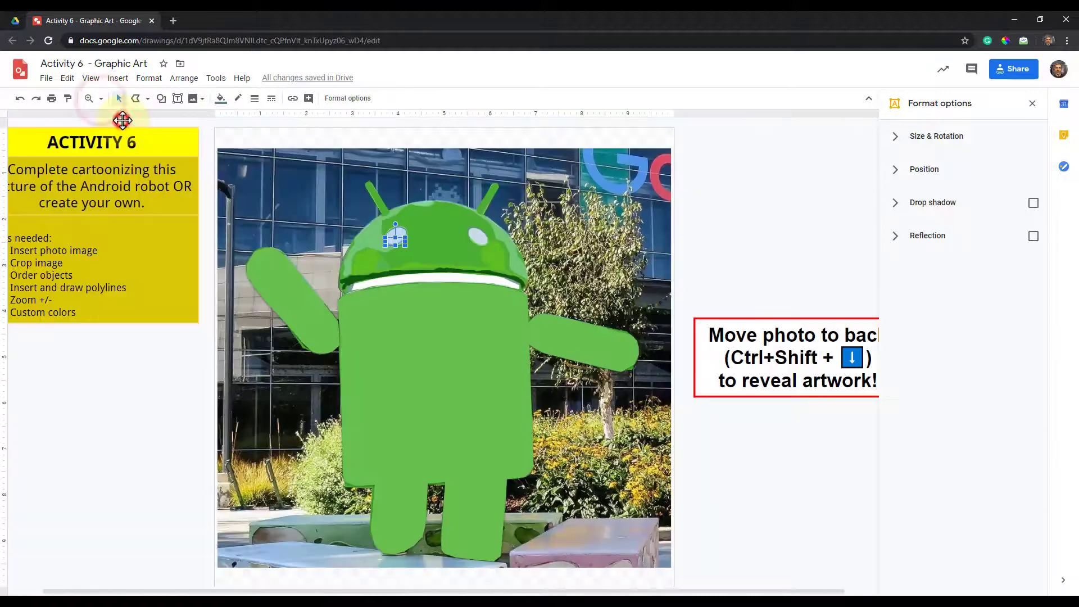
left_click(754, 479)
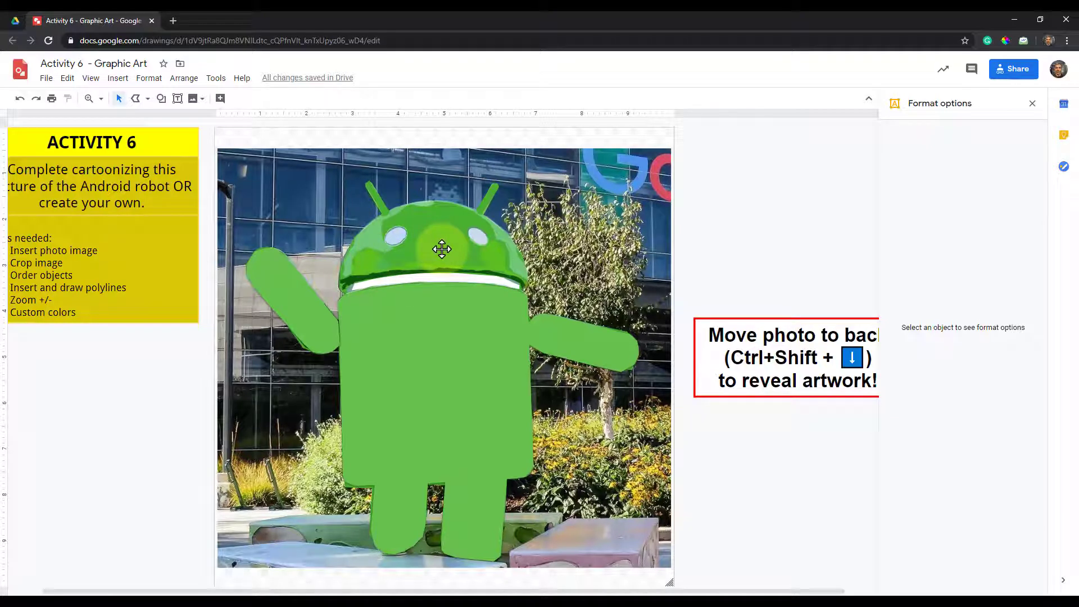
left_click(424, 362)
left_click(274, 403)
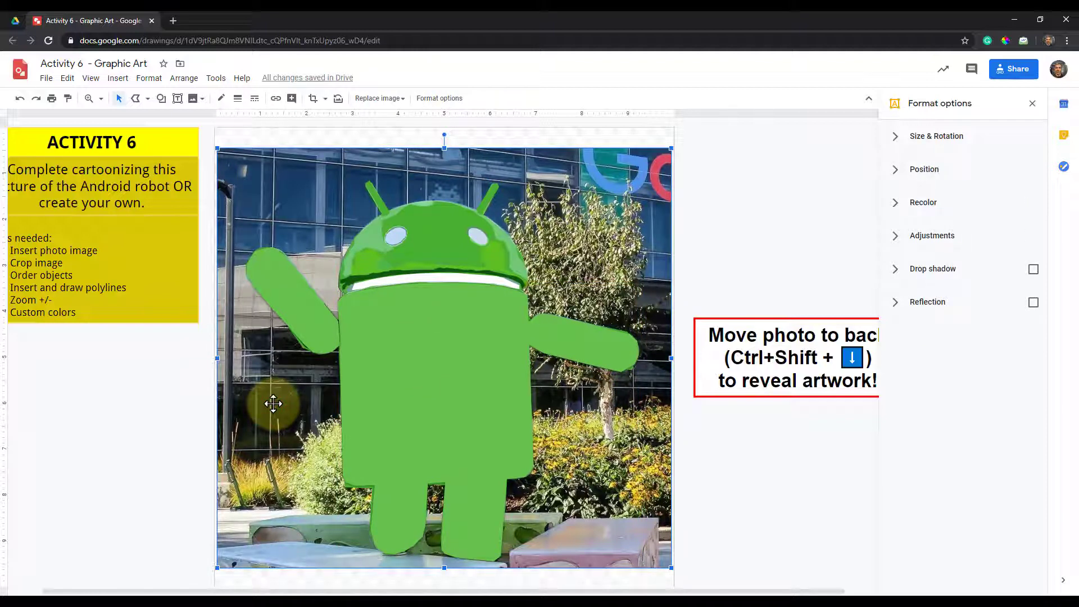
key("ctrl+shift+Down")
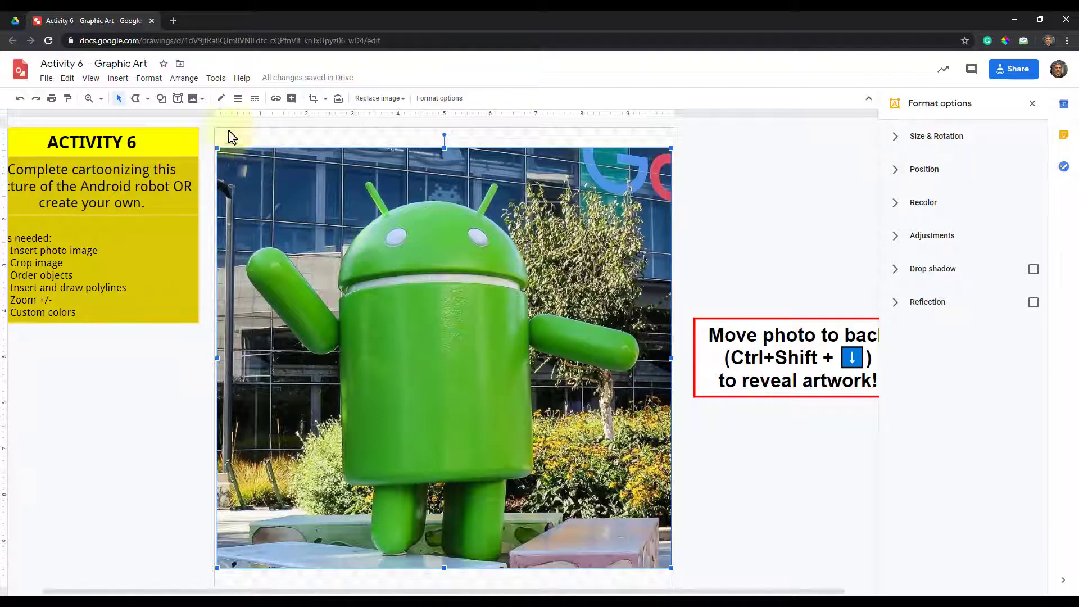
Trace a narrow polyline highlight down the robot's torso and set its fill to Transparent.
left_click(137, 100)
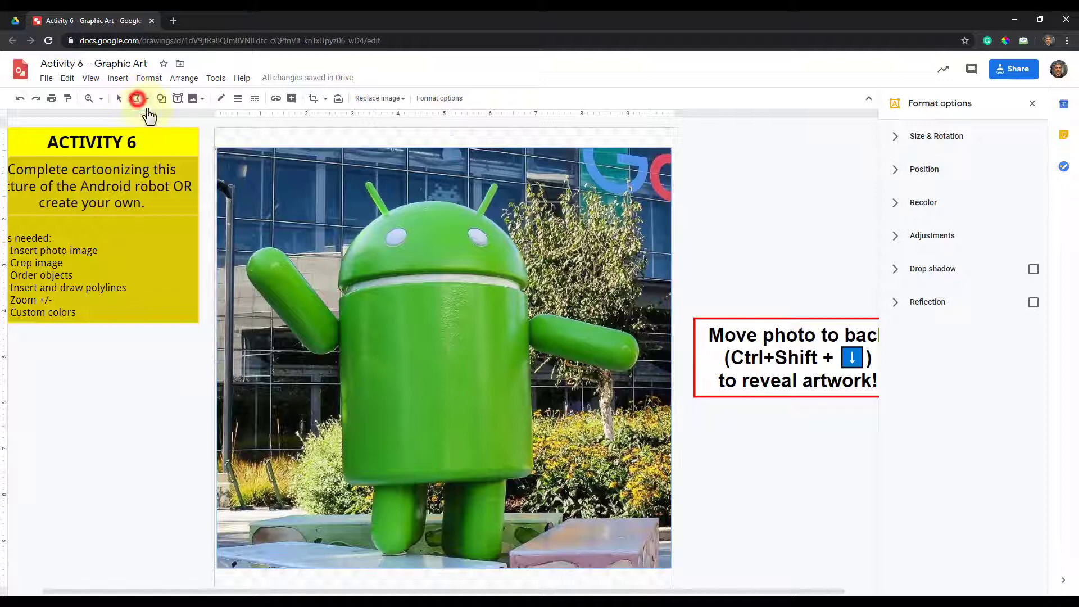
left_click(473, 287)
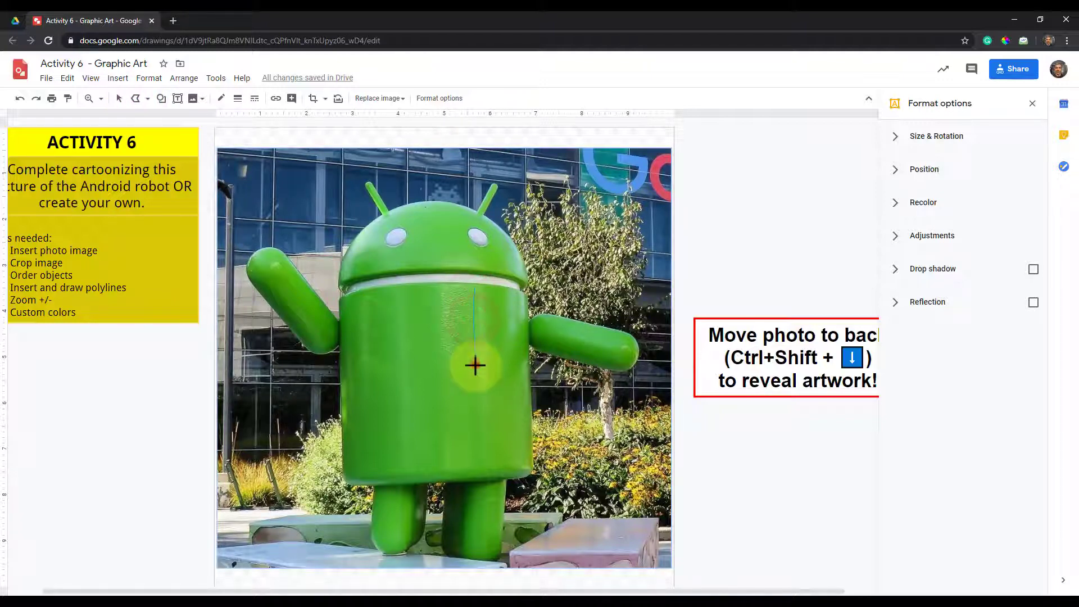
mouse_move(475, 365)
left_mouse_down()
mouse_move(484, 453)
mouse_move(489, 331)
mouse_move(482, 286)
mouse_move(472, 285)
left_mouse_up()
left_click(488, 448)
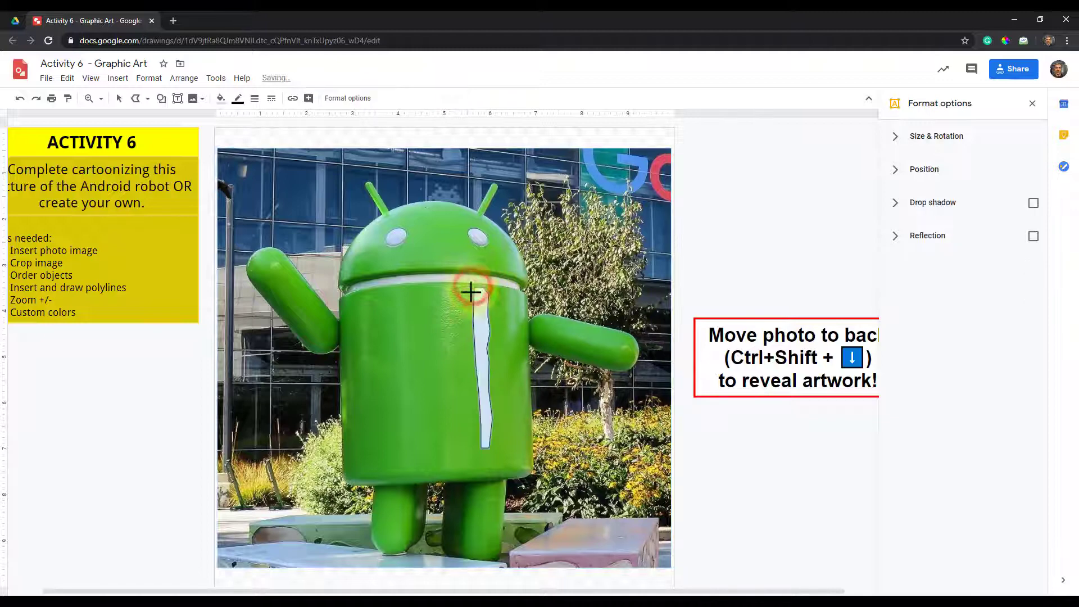
left_click(220, 99)
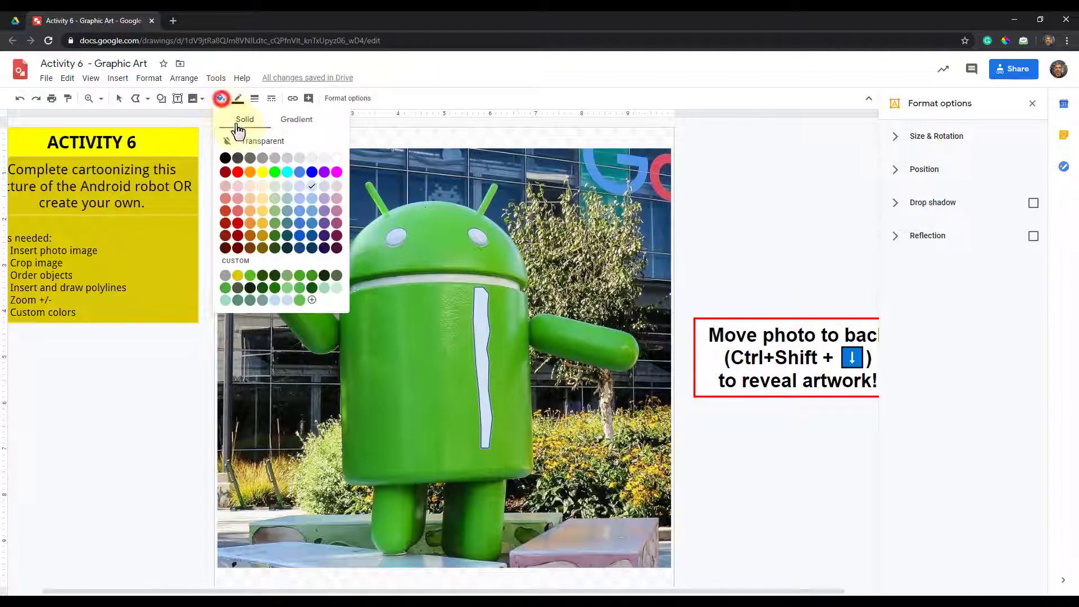
left_click(241, 141)
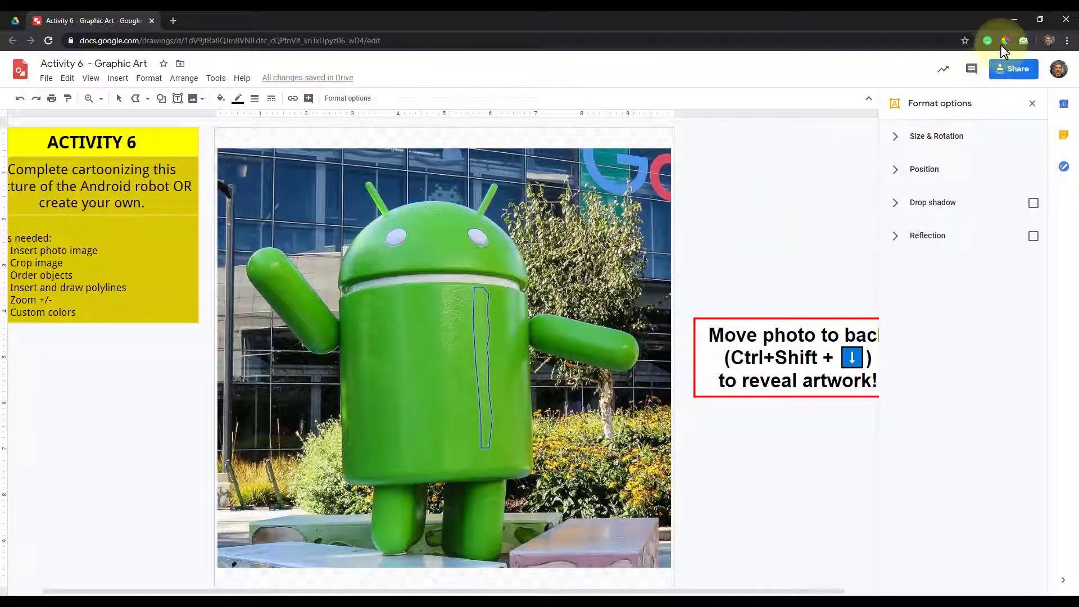
Sample the torso green with the ColorPick eyedropper and apply it as custom fill 6CBE42.
left_click(1005, 41)
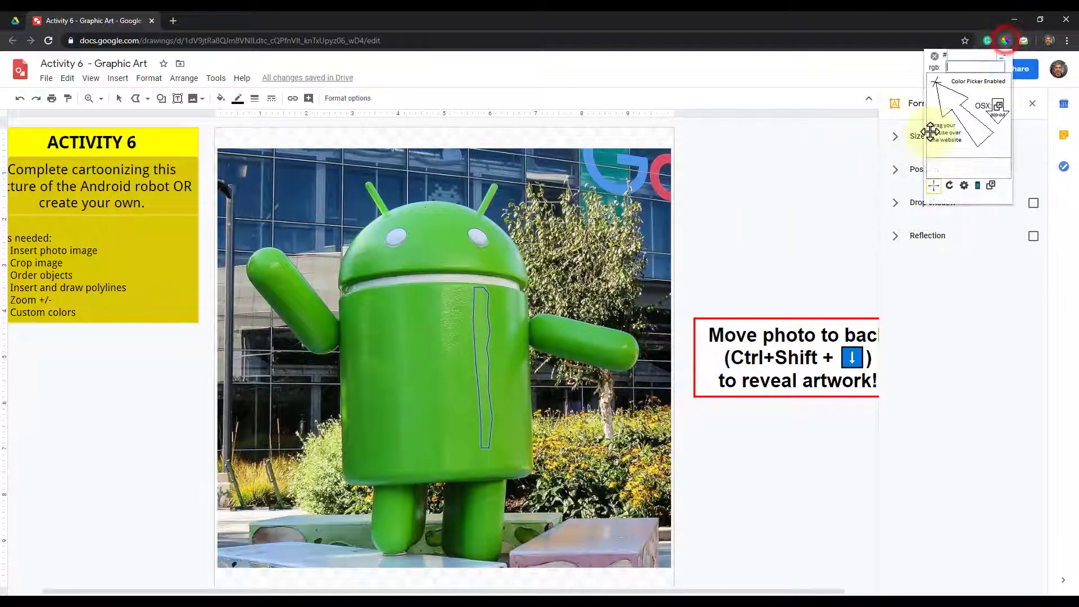
left_click(480, 326)
key("ctrl+c")
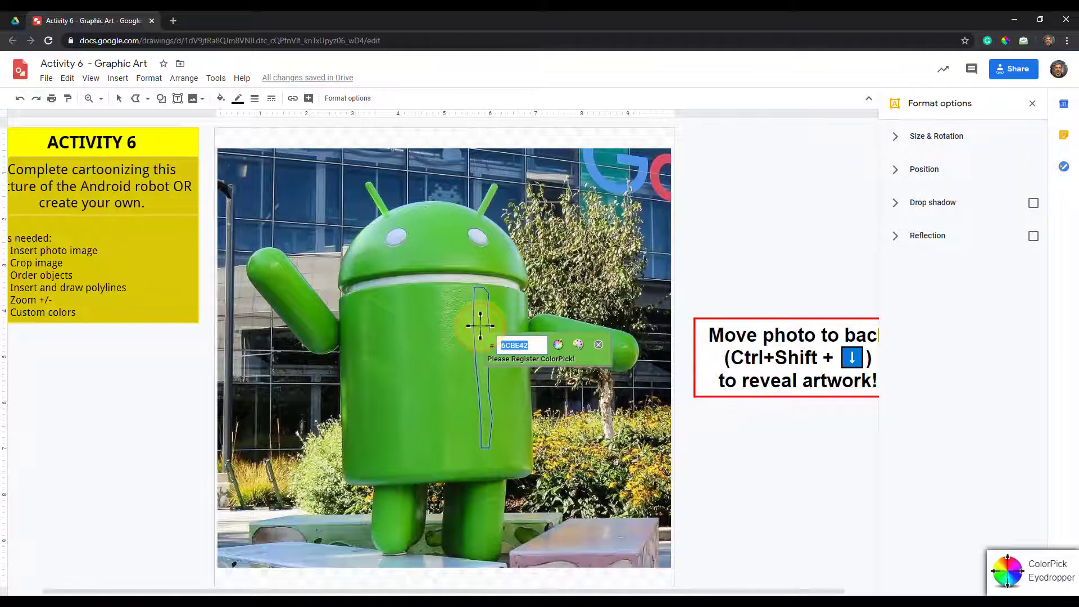
left_click(598, 344)
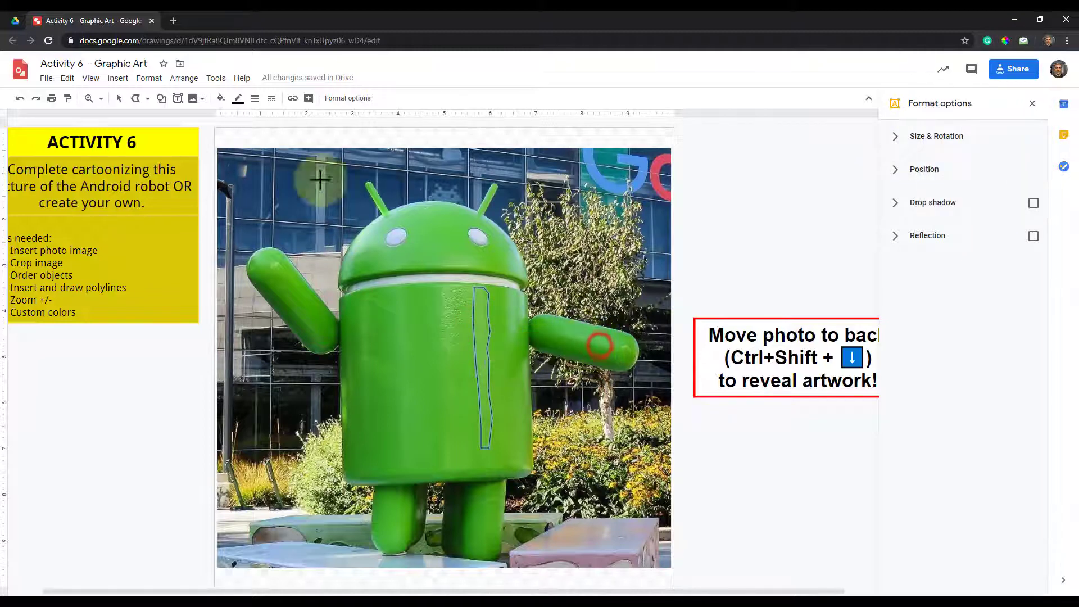
left_click(221, 100)
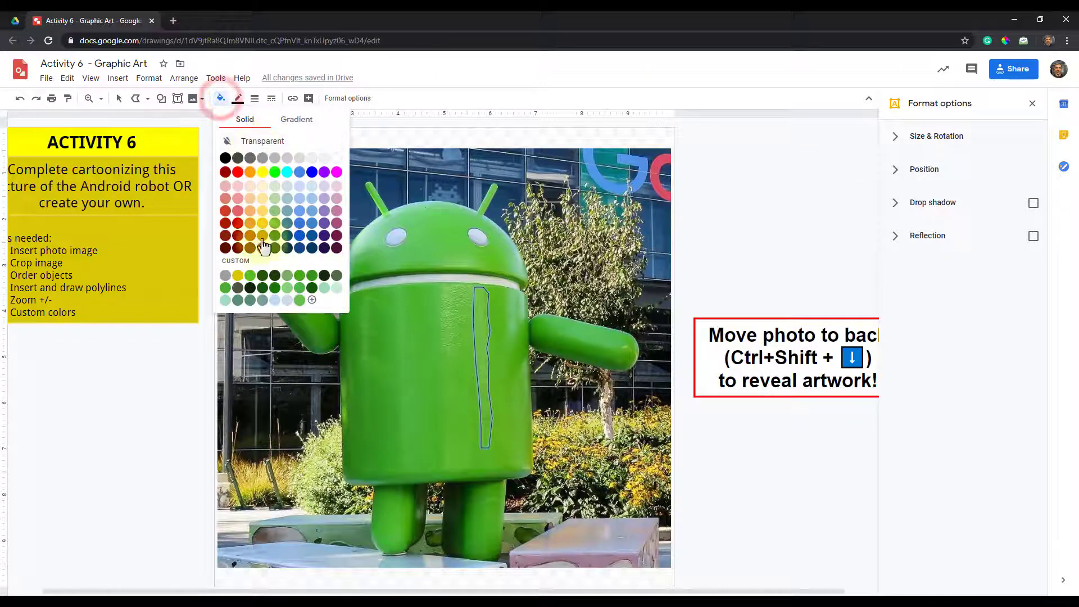
left_click(262, 262)
left_click_drag(561, 234, 494, 233)
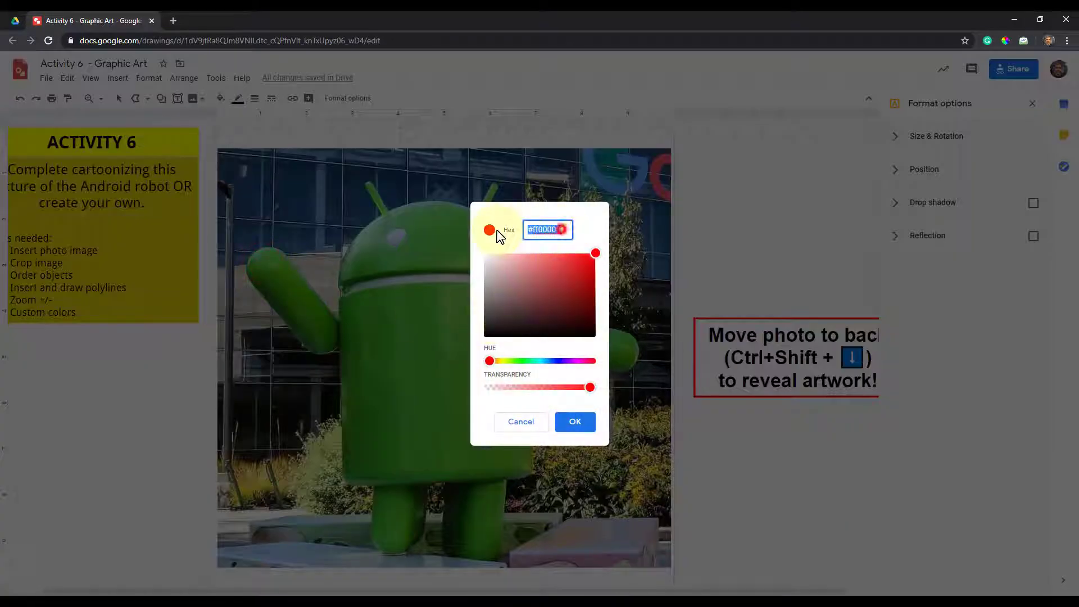
key("ctrl+v")
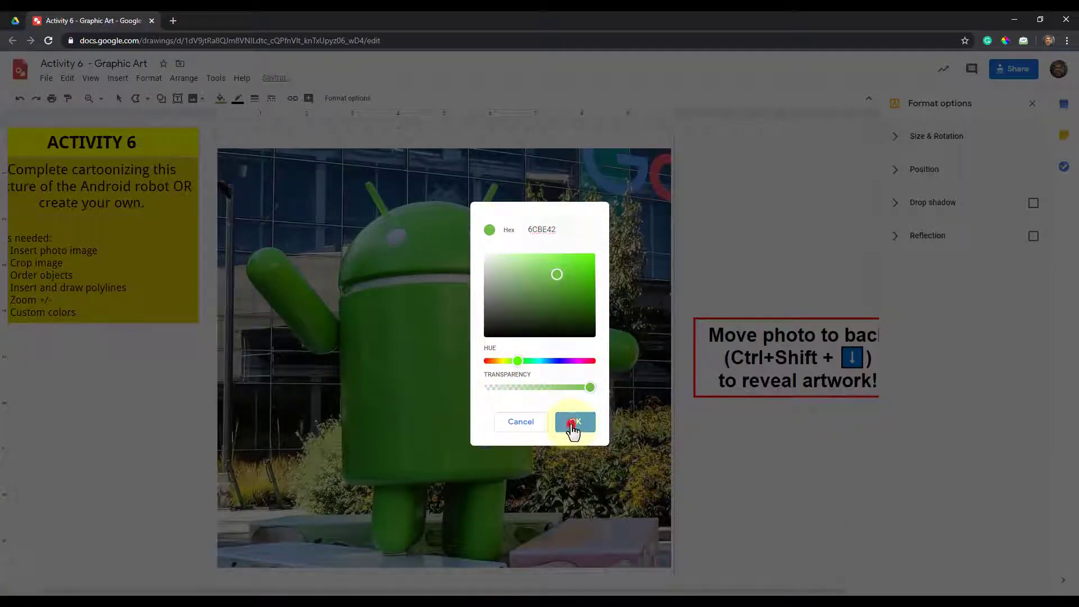
left_click(573, 425)
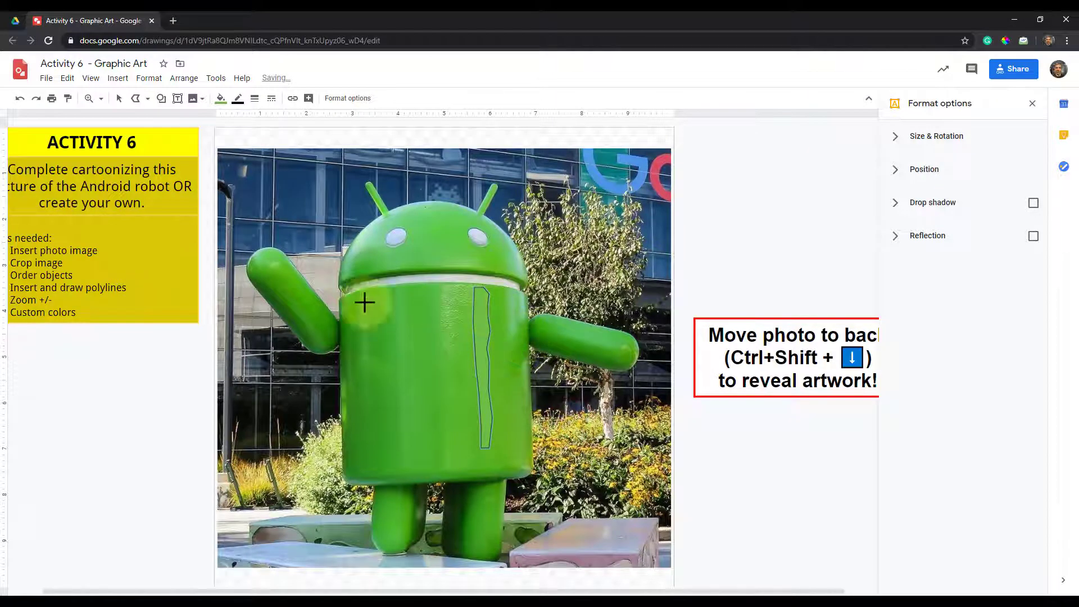
Make the torso highlight's outline transparent and send the Android photo to the back.
left_click(236, 97)
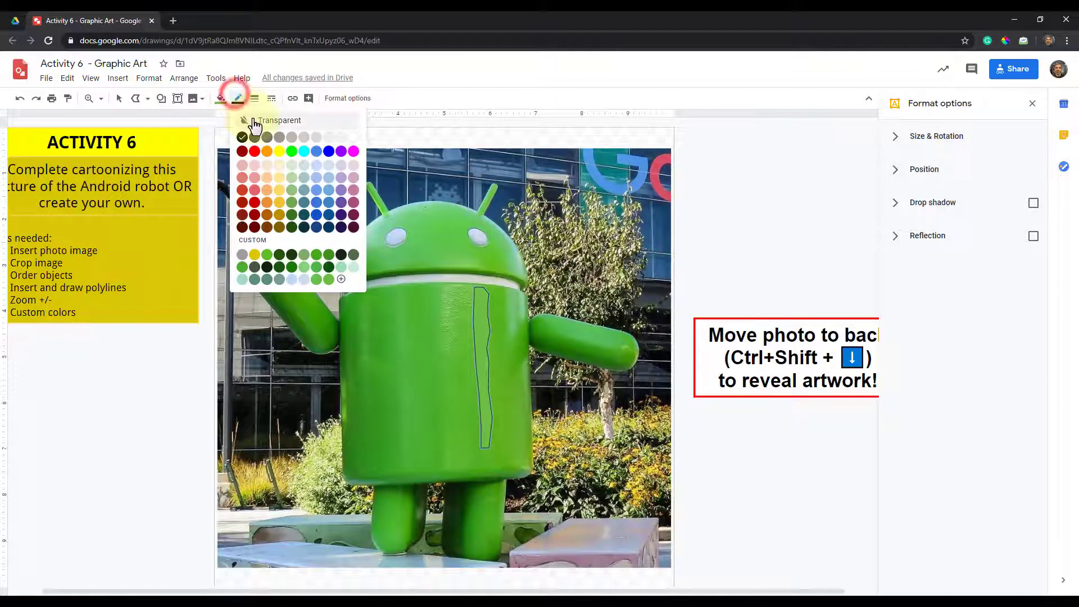
left_click(254, 121)
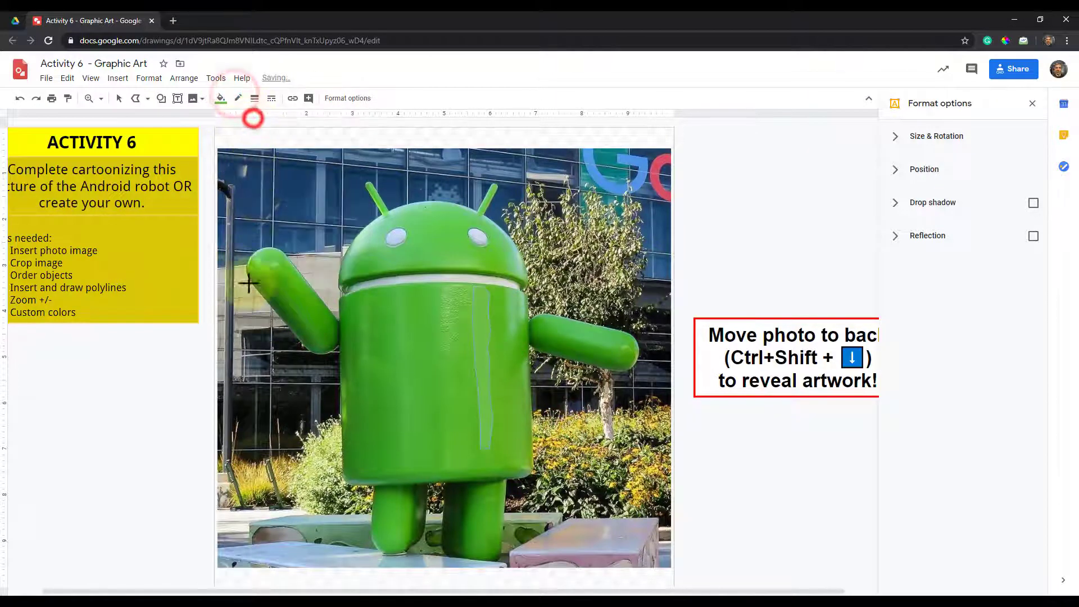
left_click(186, 392)
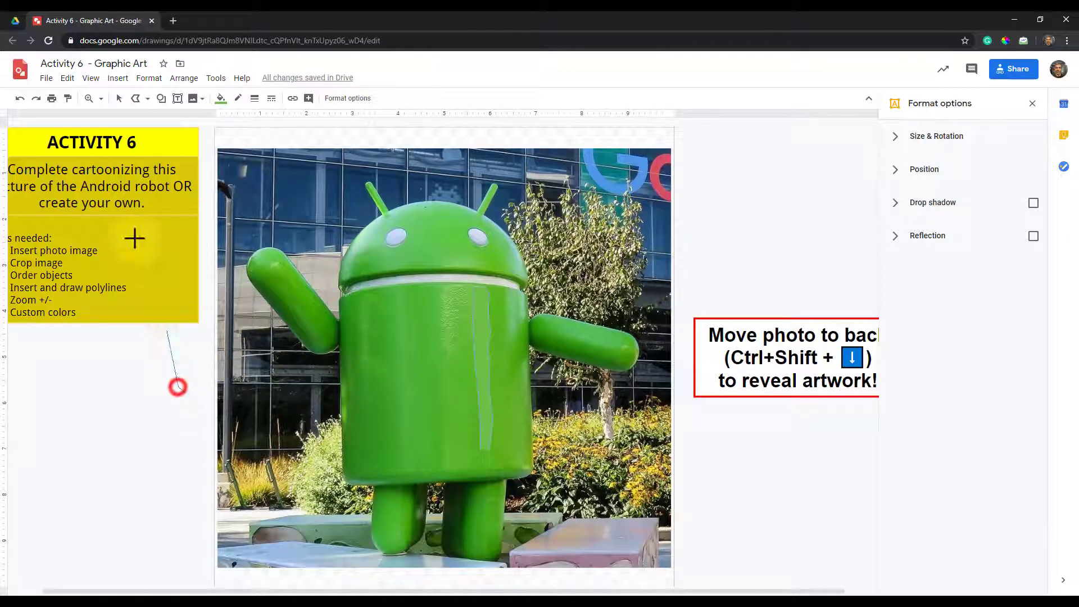
left_click(119, 99)
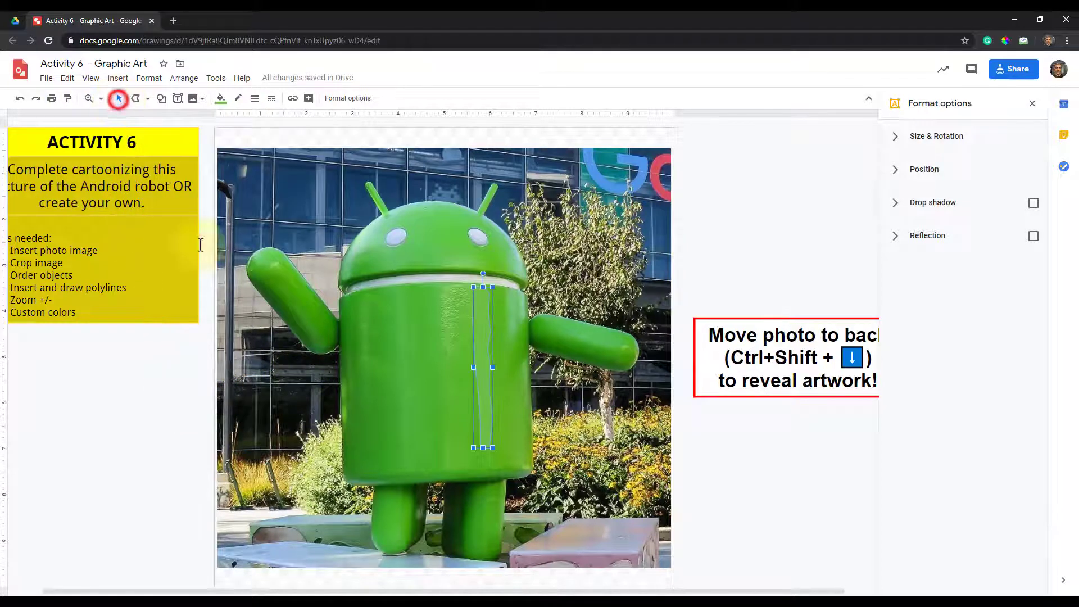
left_click(373, 390)
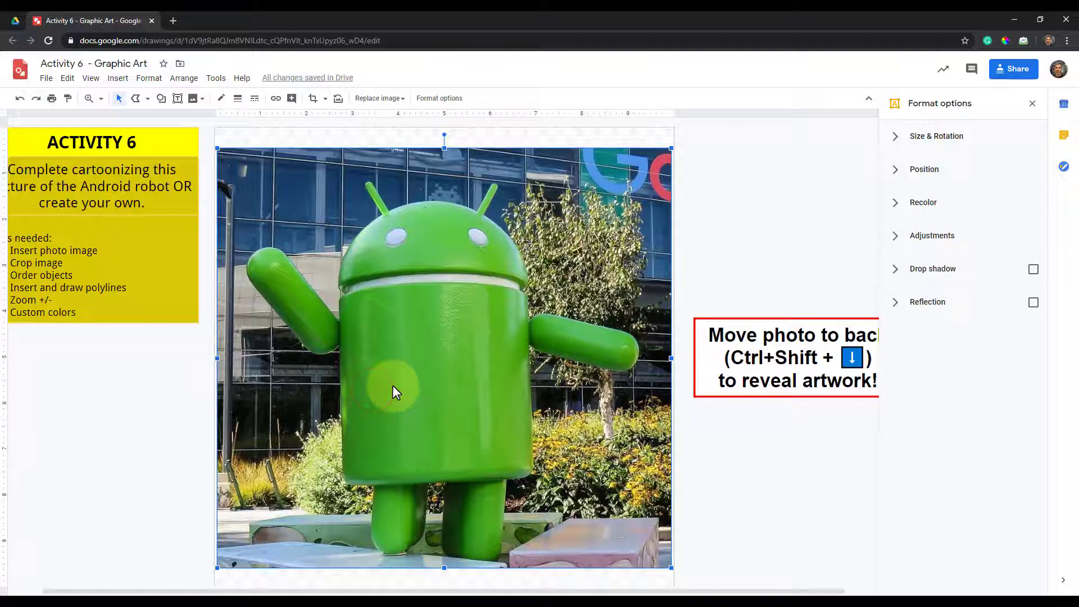
key("ctrl+shift+Down")
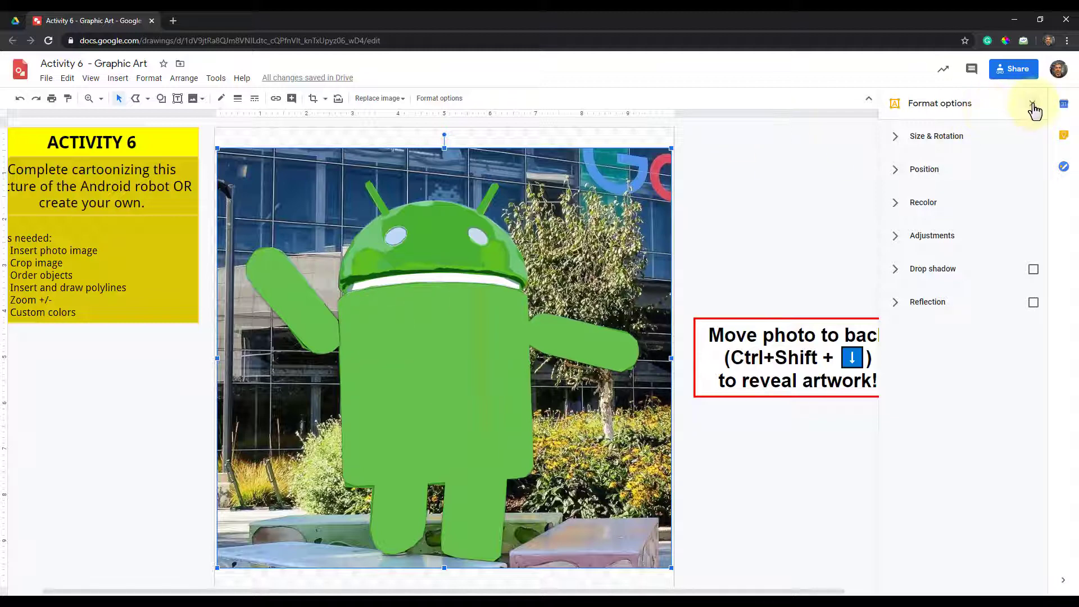
Close the Format options side panel to show the finished green cartoon Android.
left_click(1032, 103)
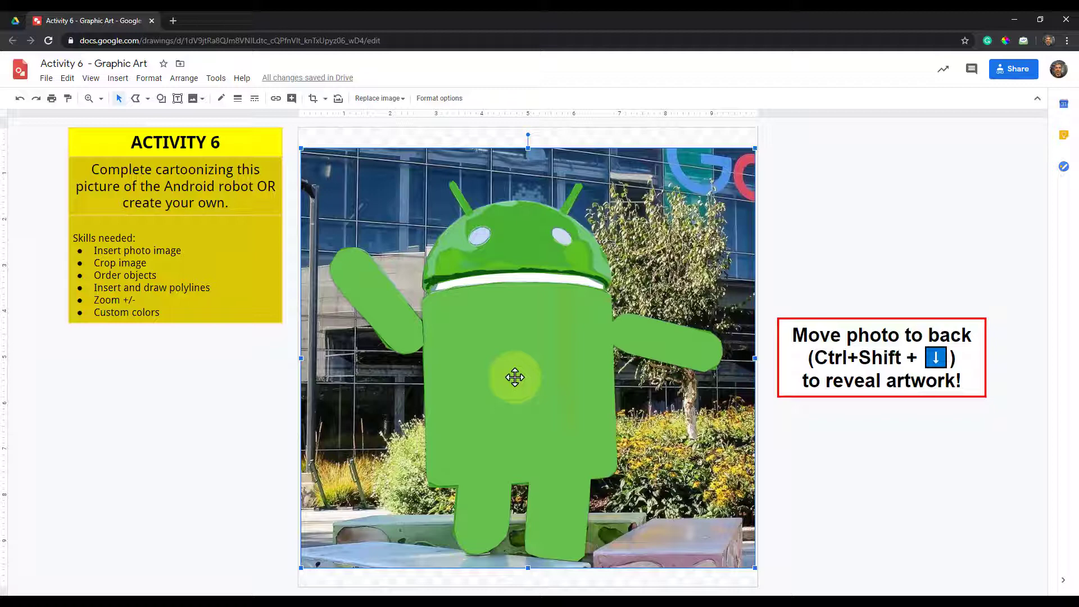
left_click(92, 18)
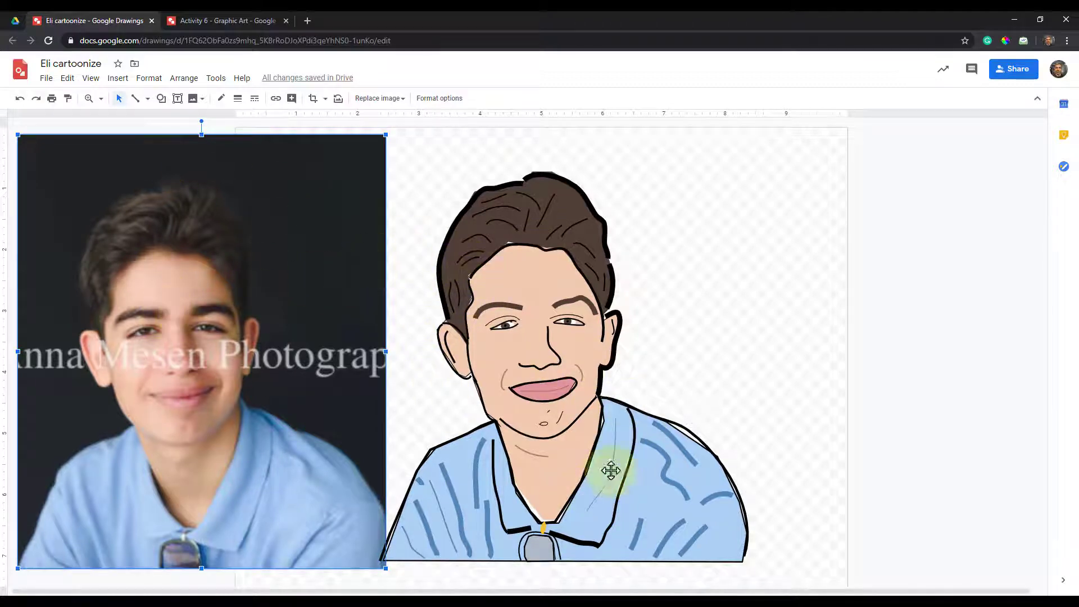
left_click(101, 99)
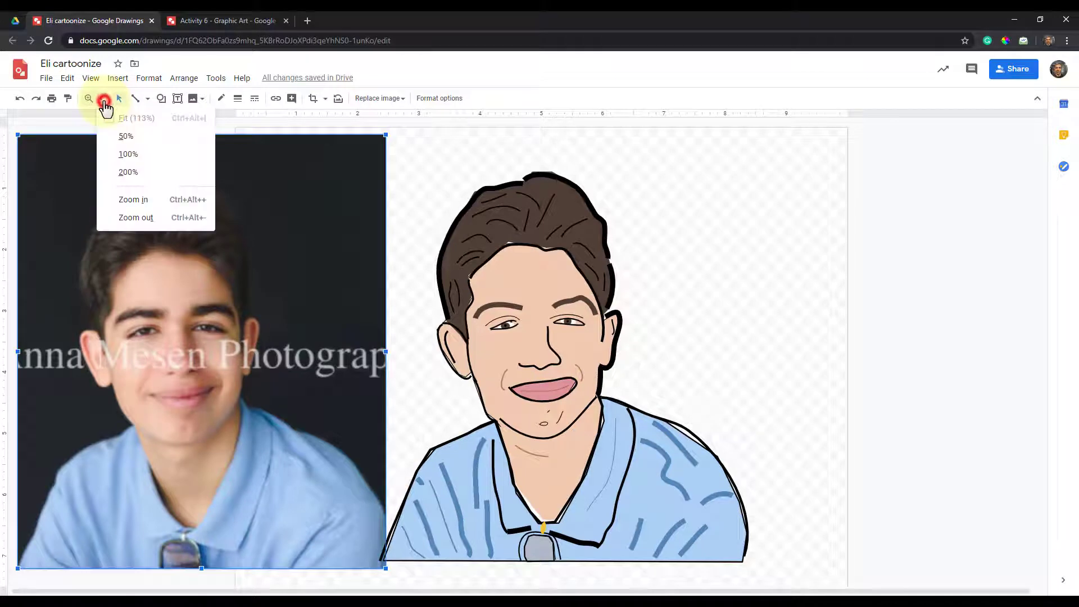
left_click(134, 138)
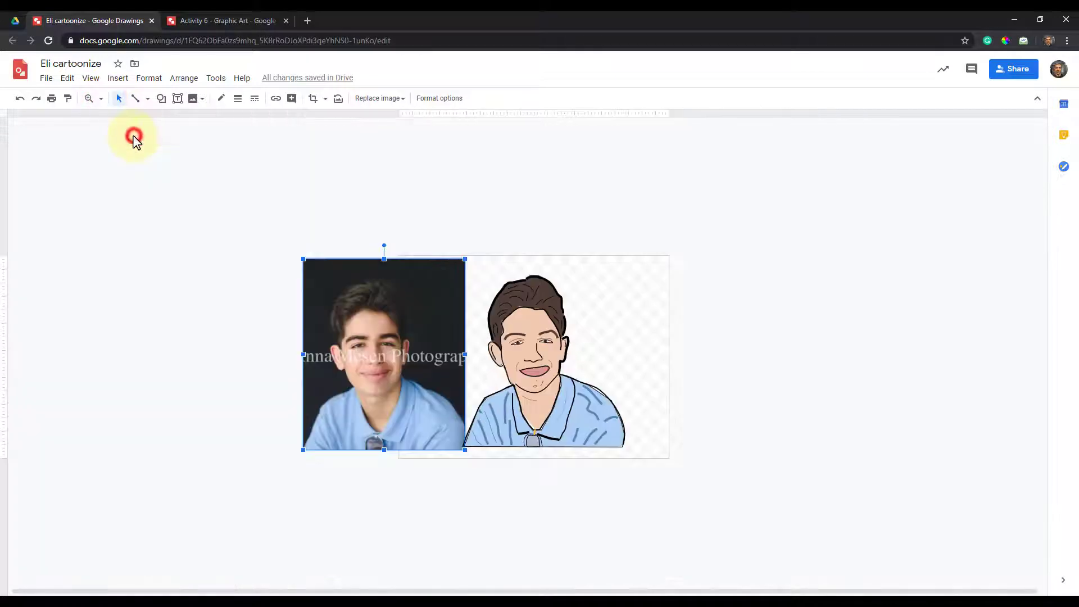
left_click(222, 433)
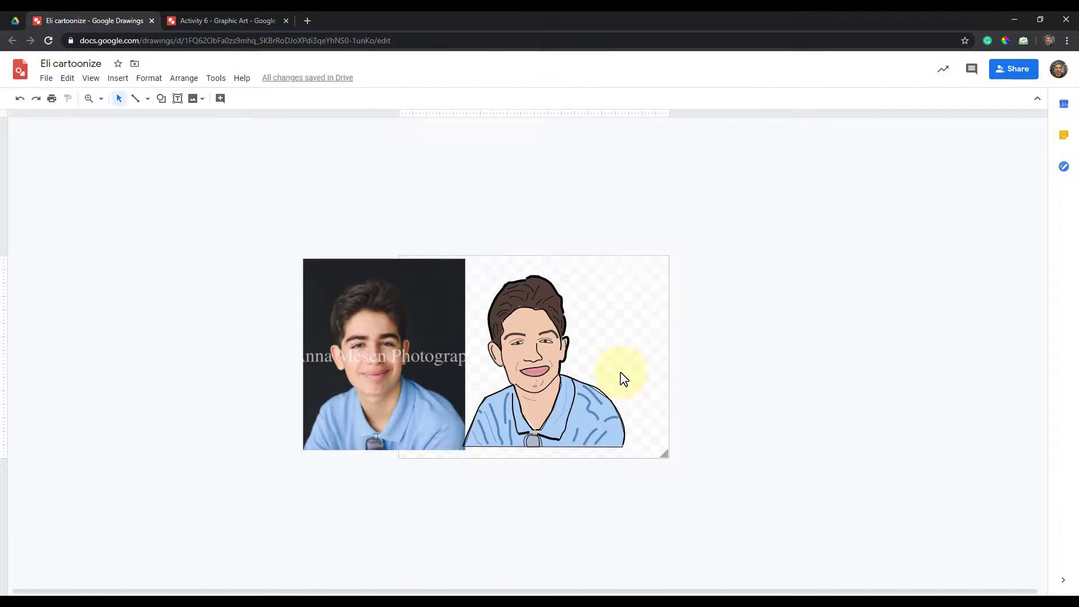
left_click(239, 21)
left_click(238, 24)
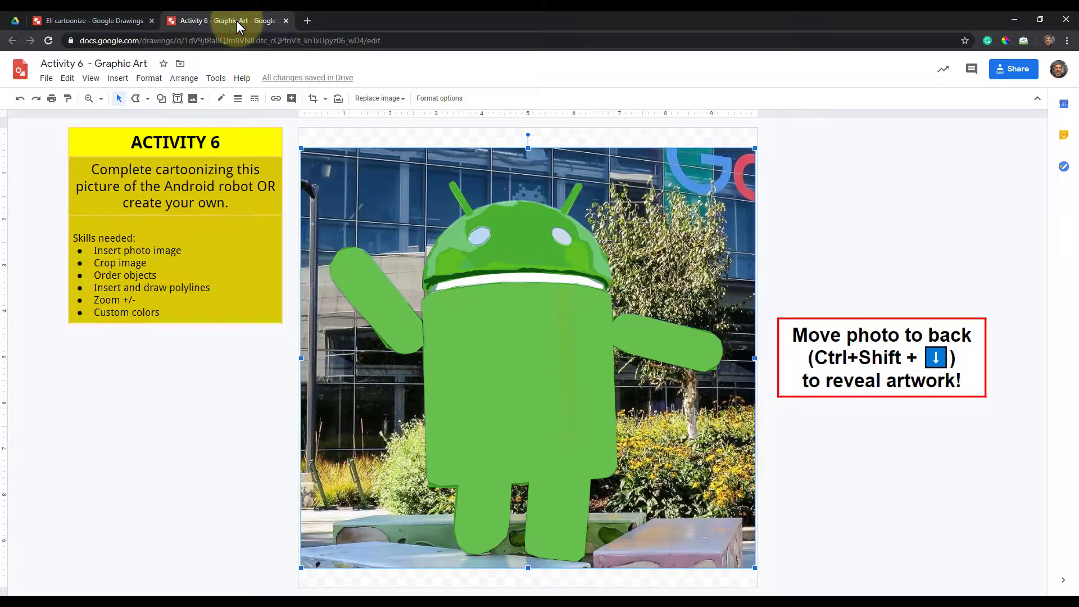